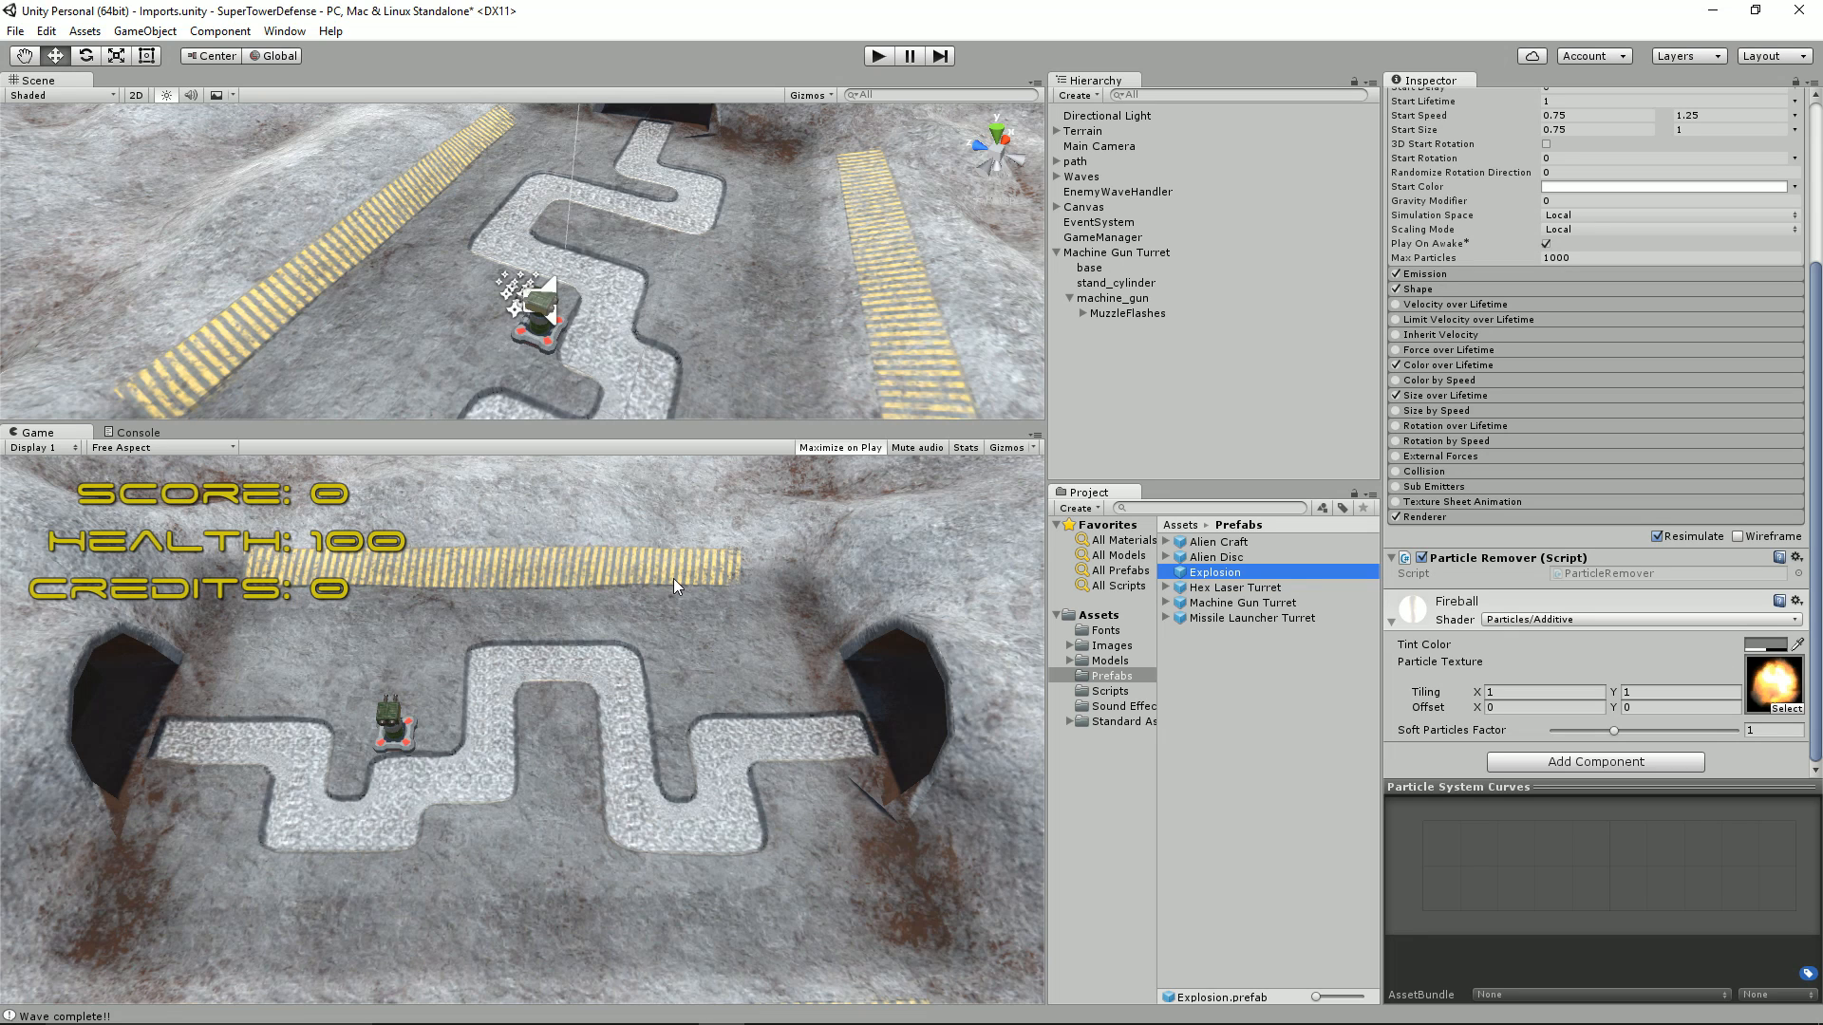
Switch to Chrome and preview the Small Blast sound in the freeSFX explosion results
key(alt+Tab)
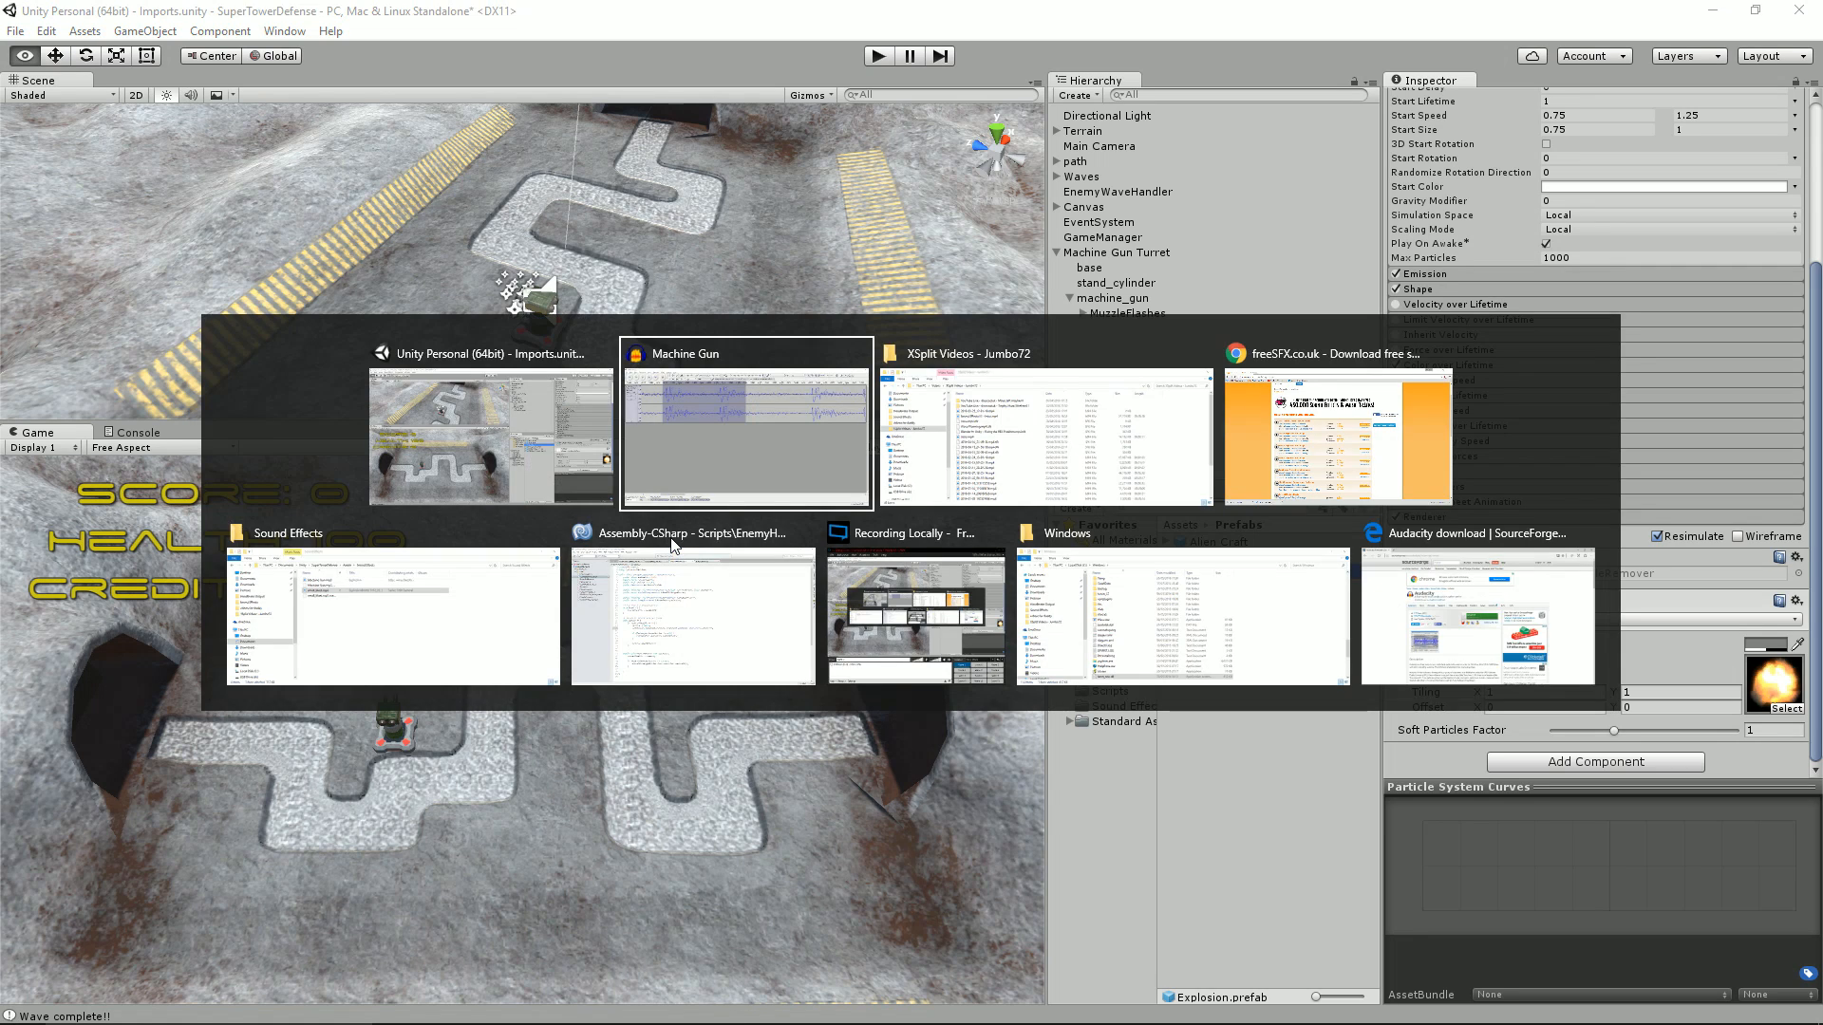
key(alt+Tab)
key(alt+Tab)
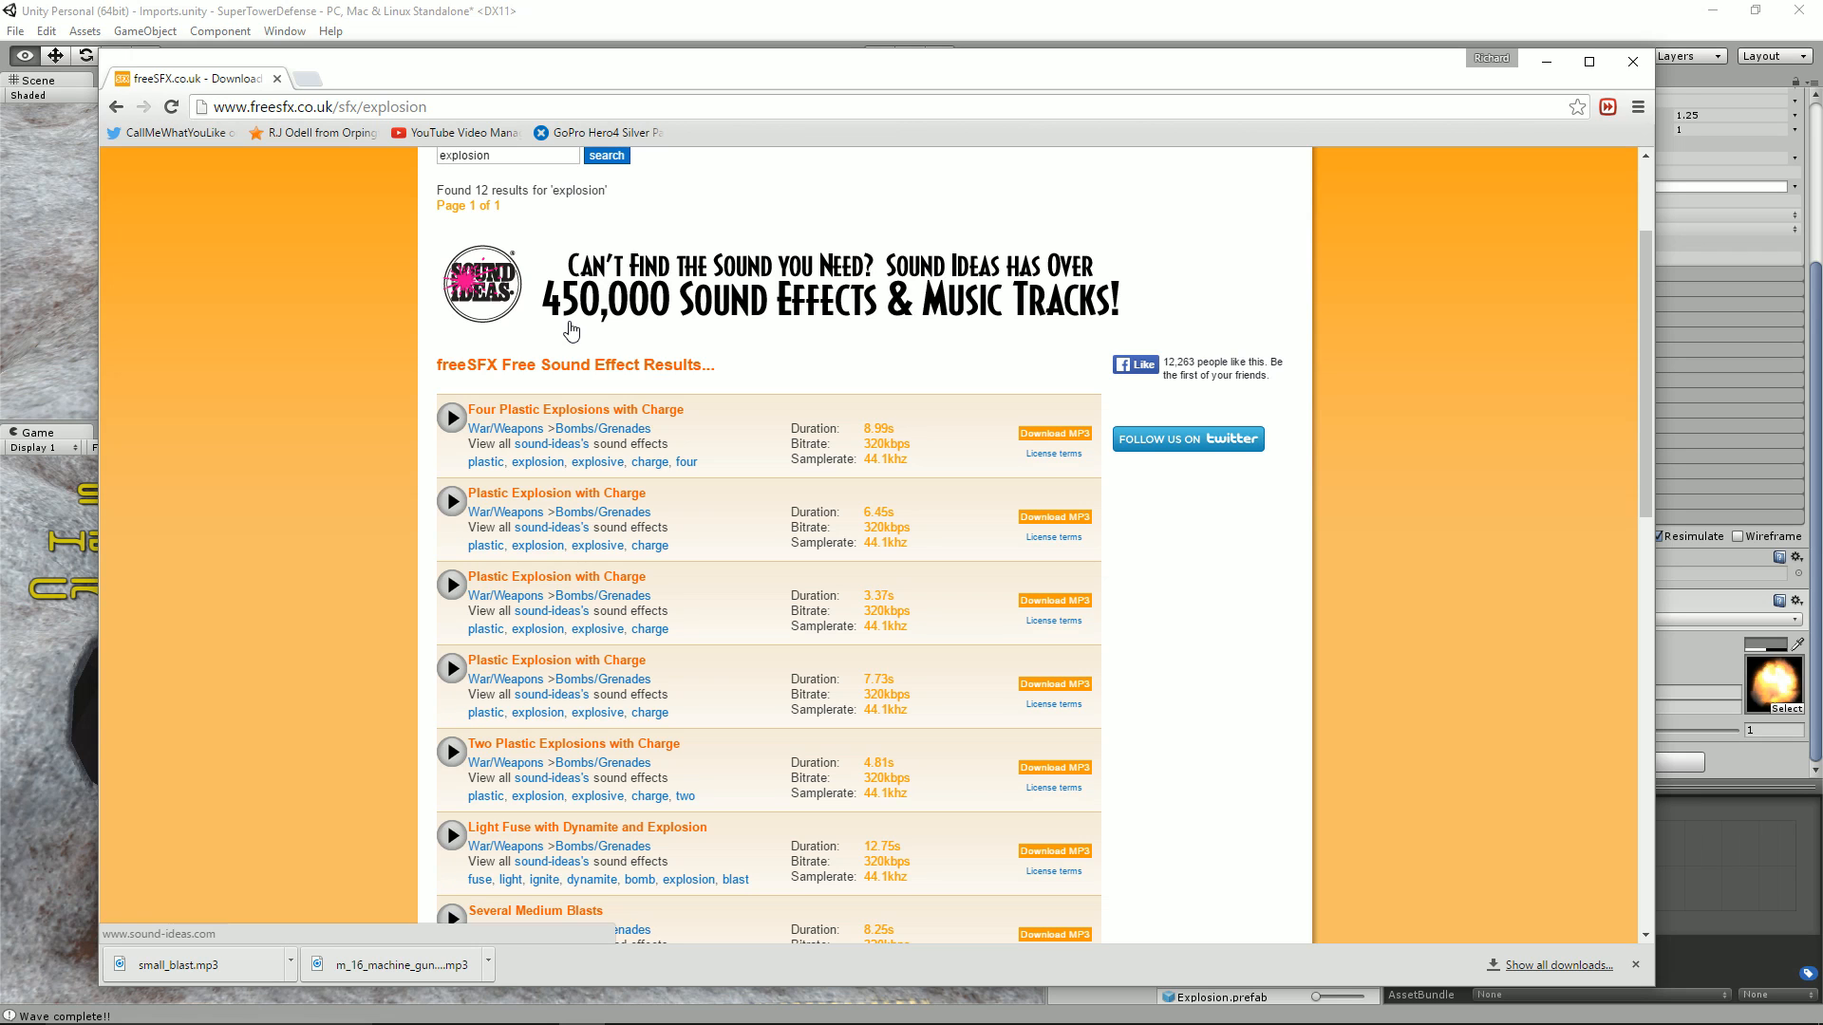
scroll(571, 329, down, 5)
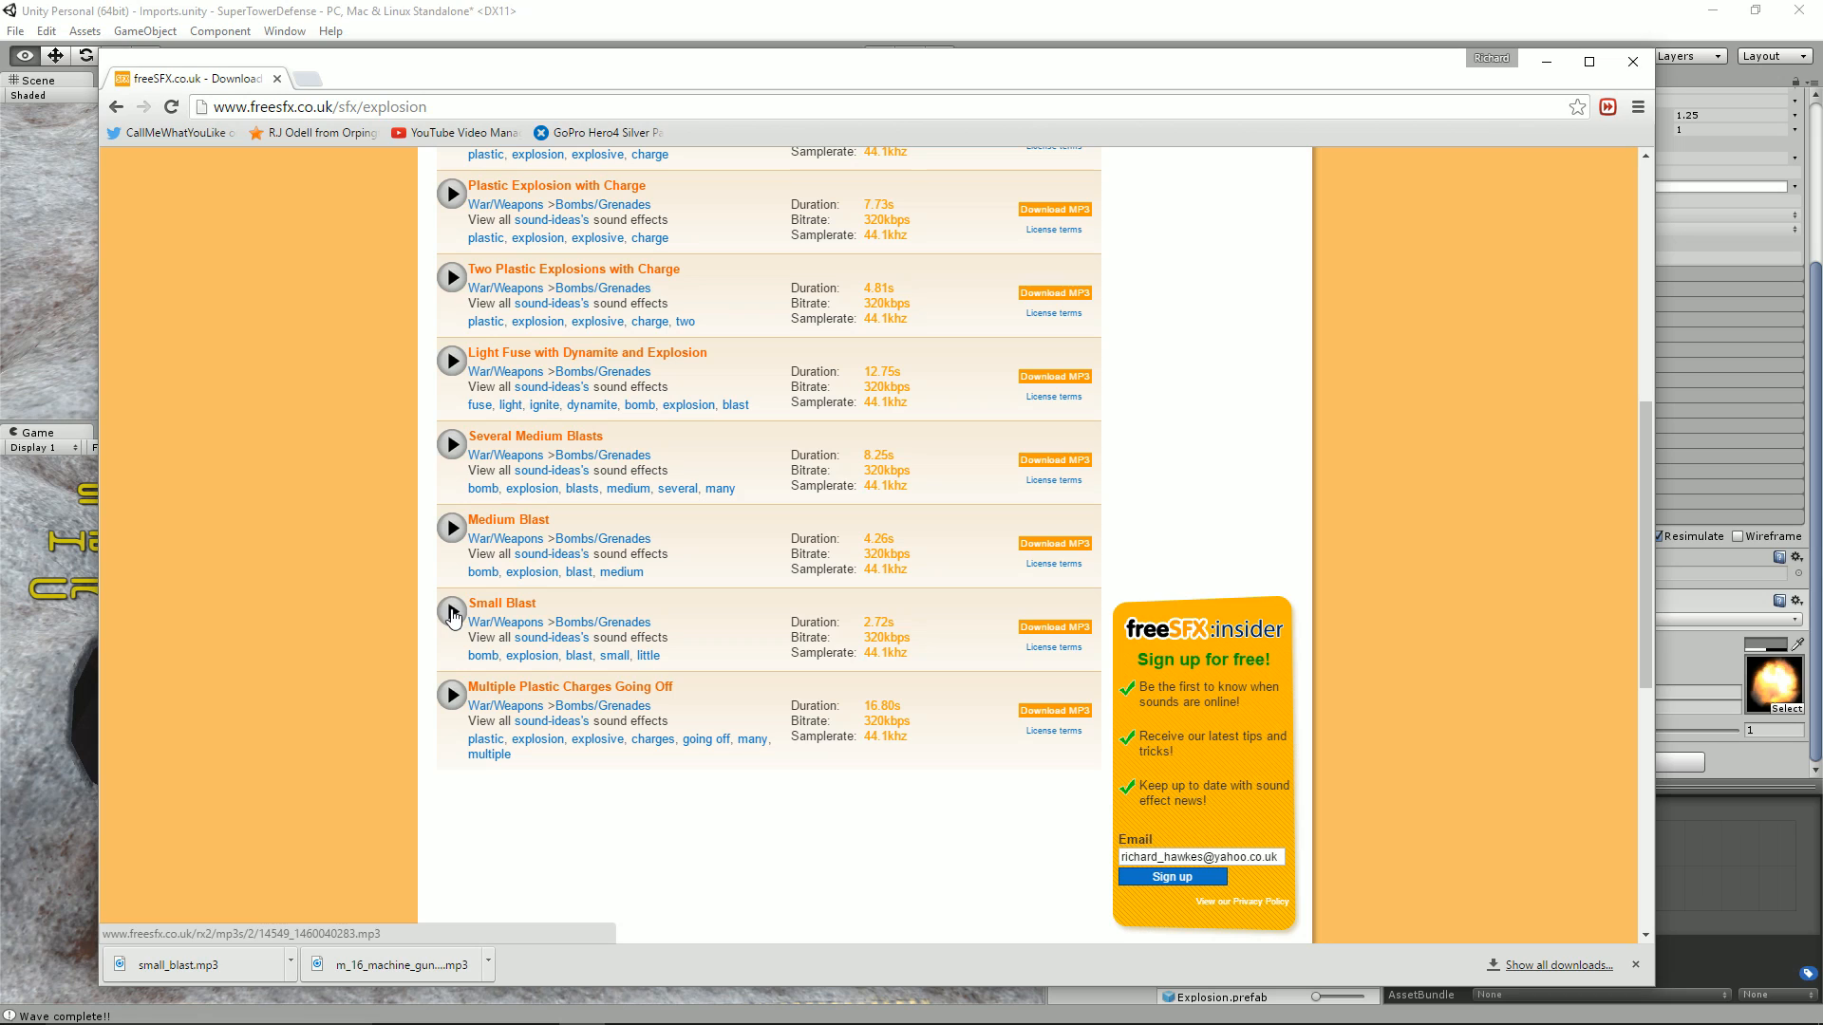
click(453, 613)
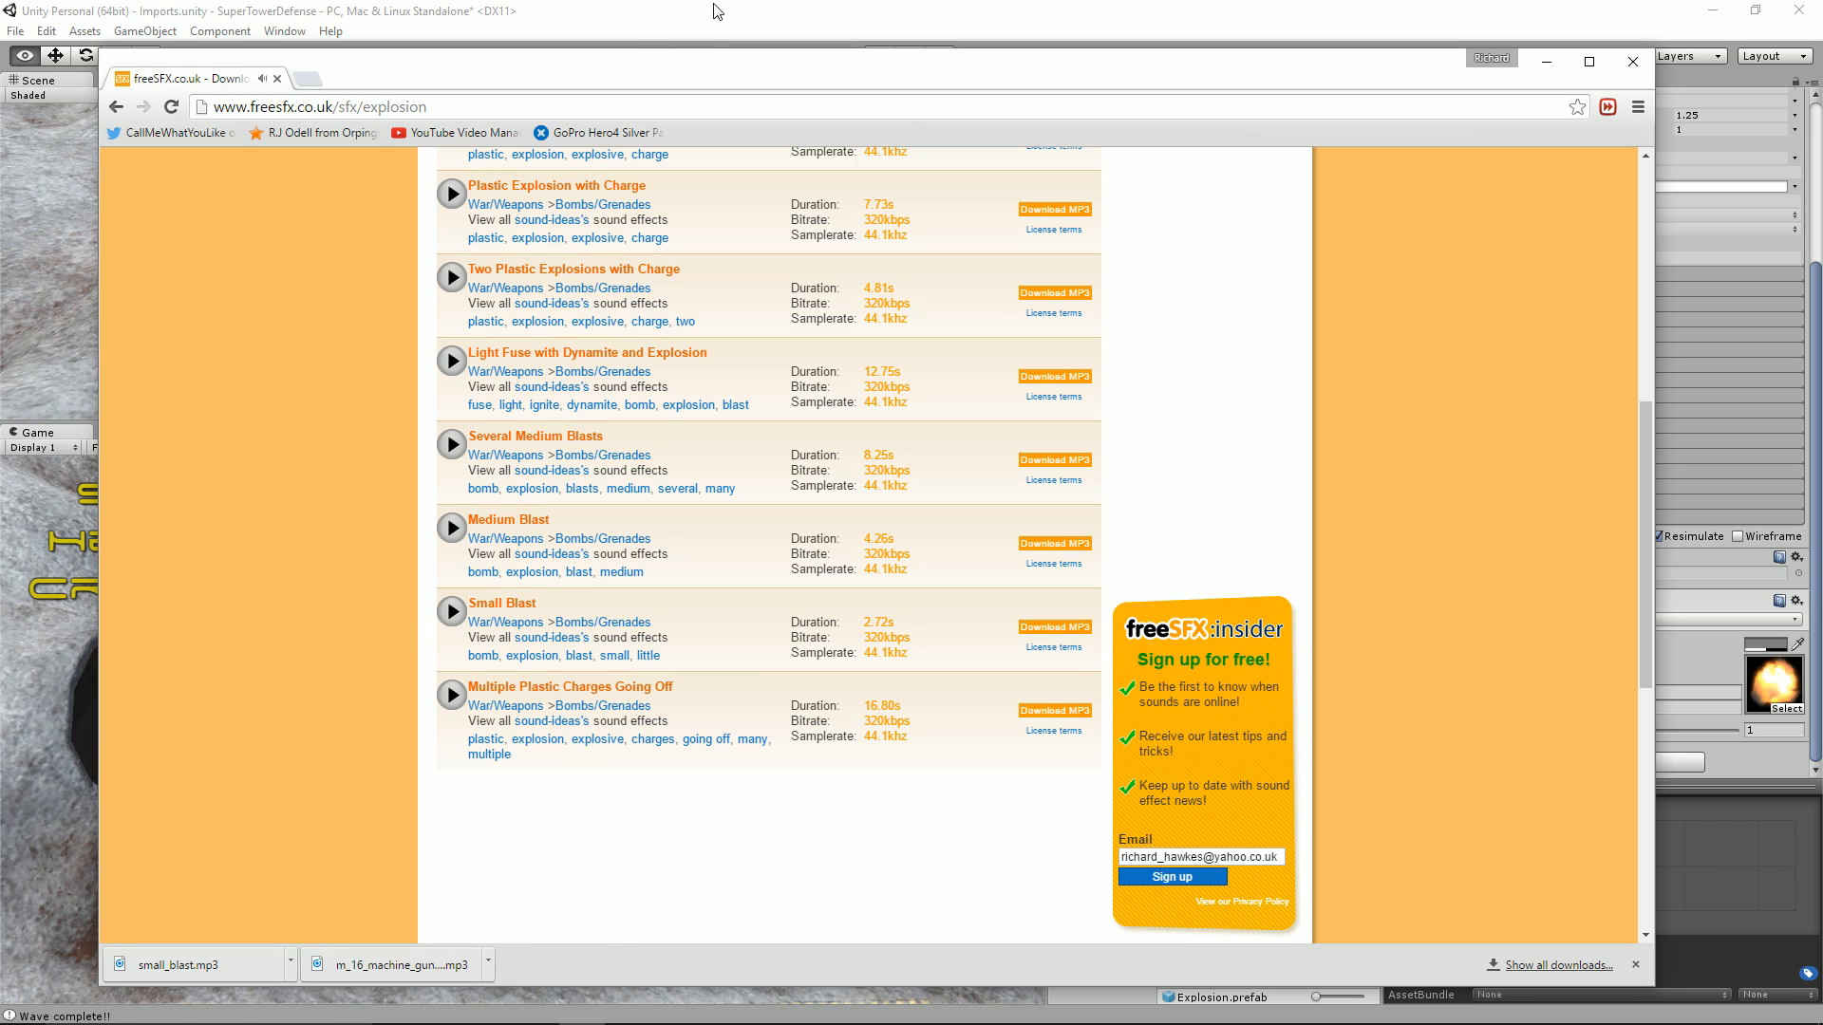
Return to Unity and inspect the Machine Gun and small_blast clips in the Sound Effects folder
click(1024, 10)
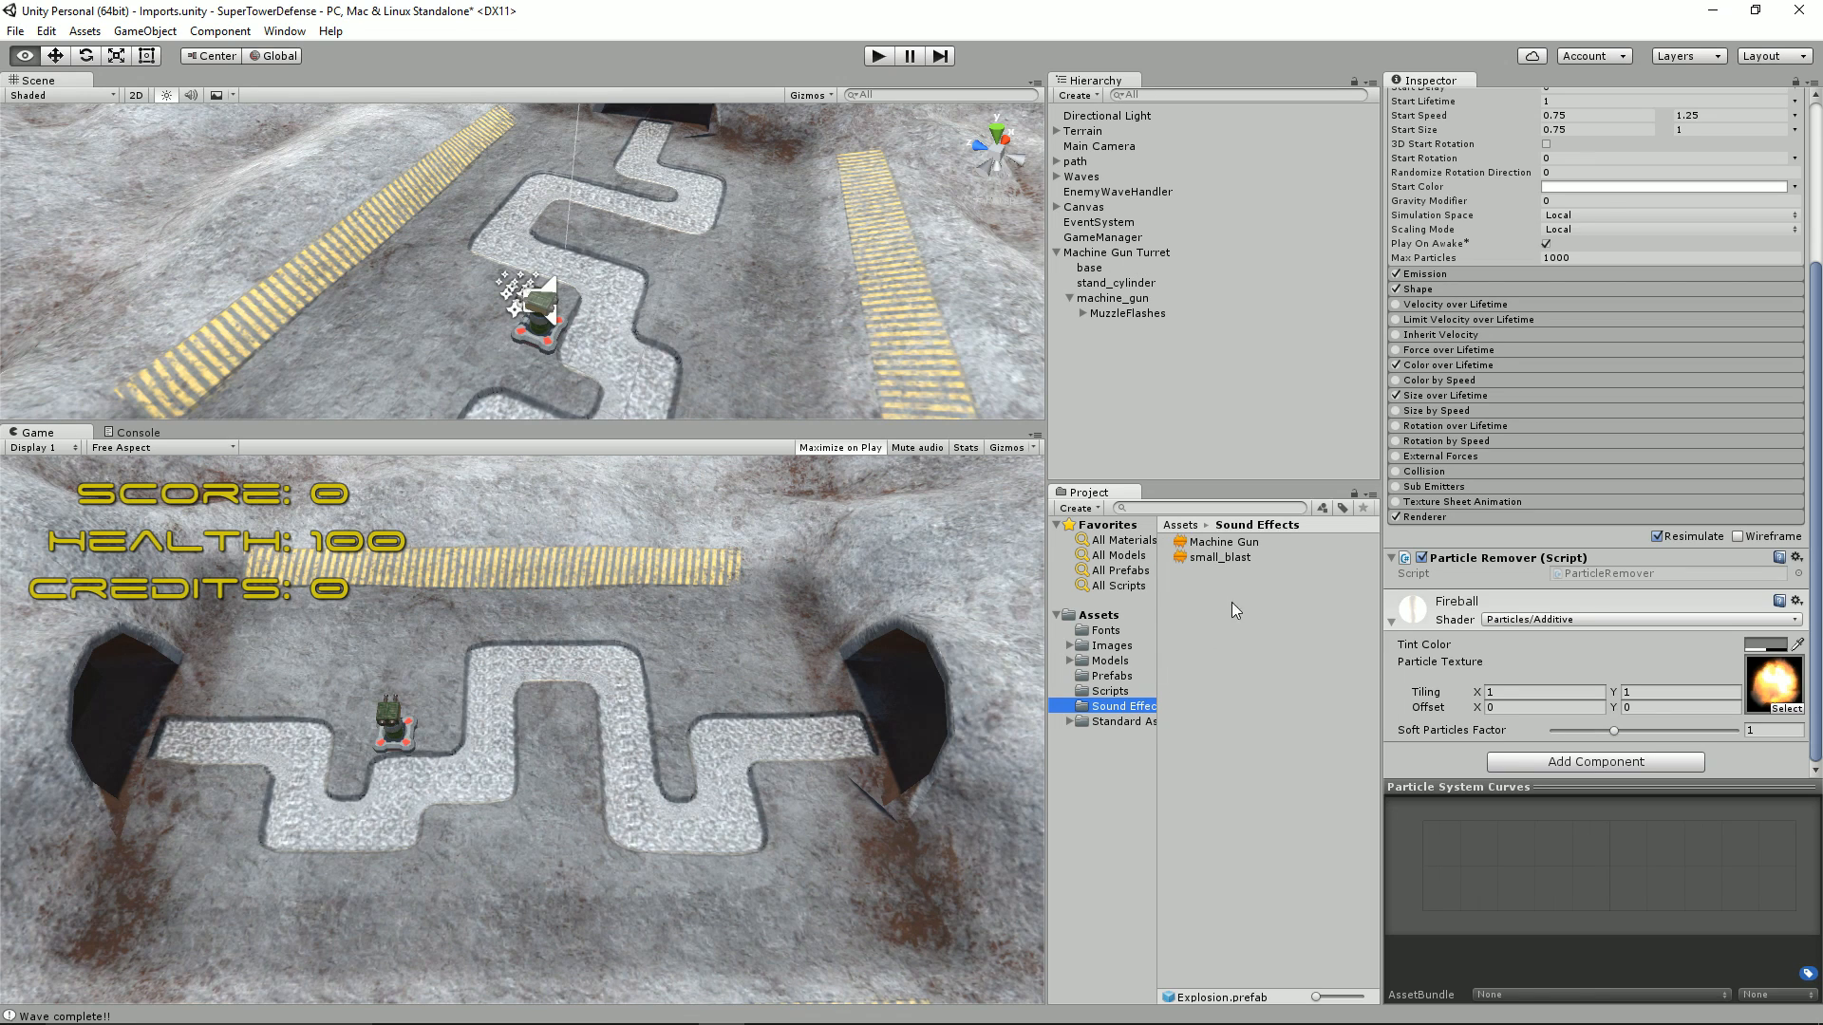
click(1213, 554)
click(1214, 543)
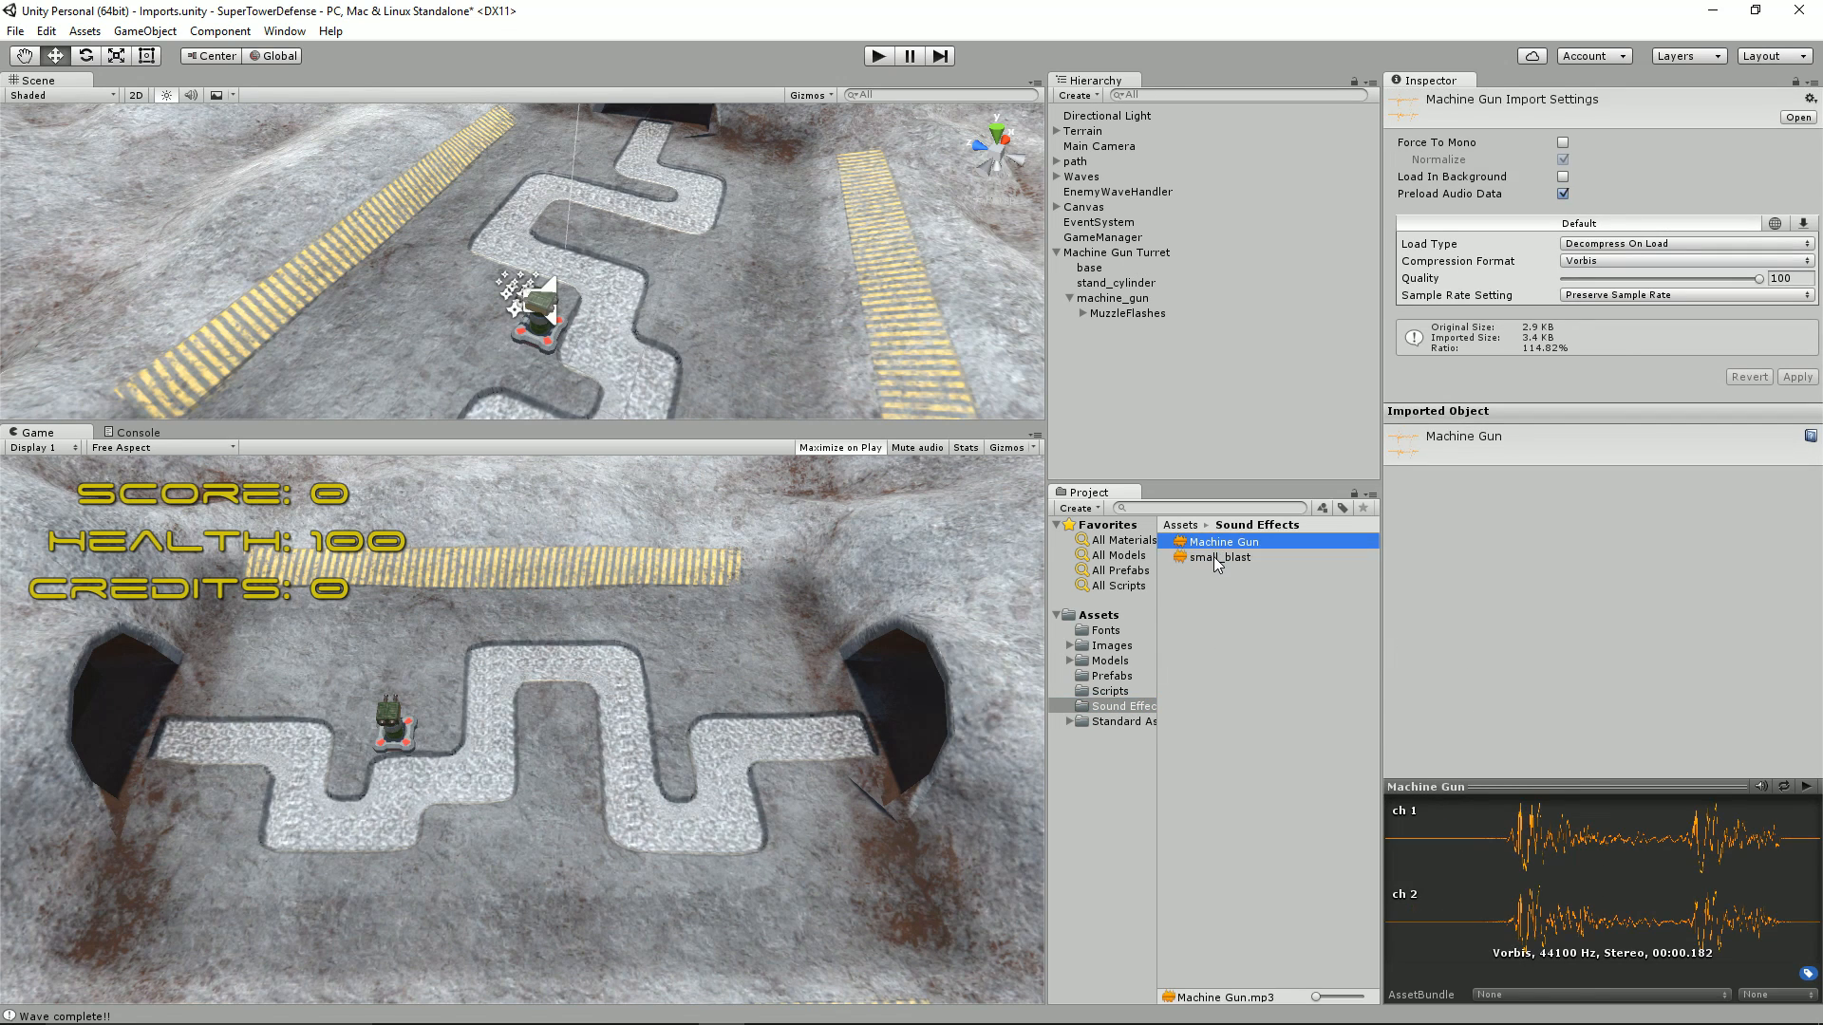
click(1213, 556)
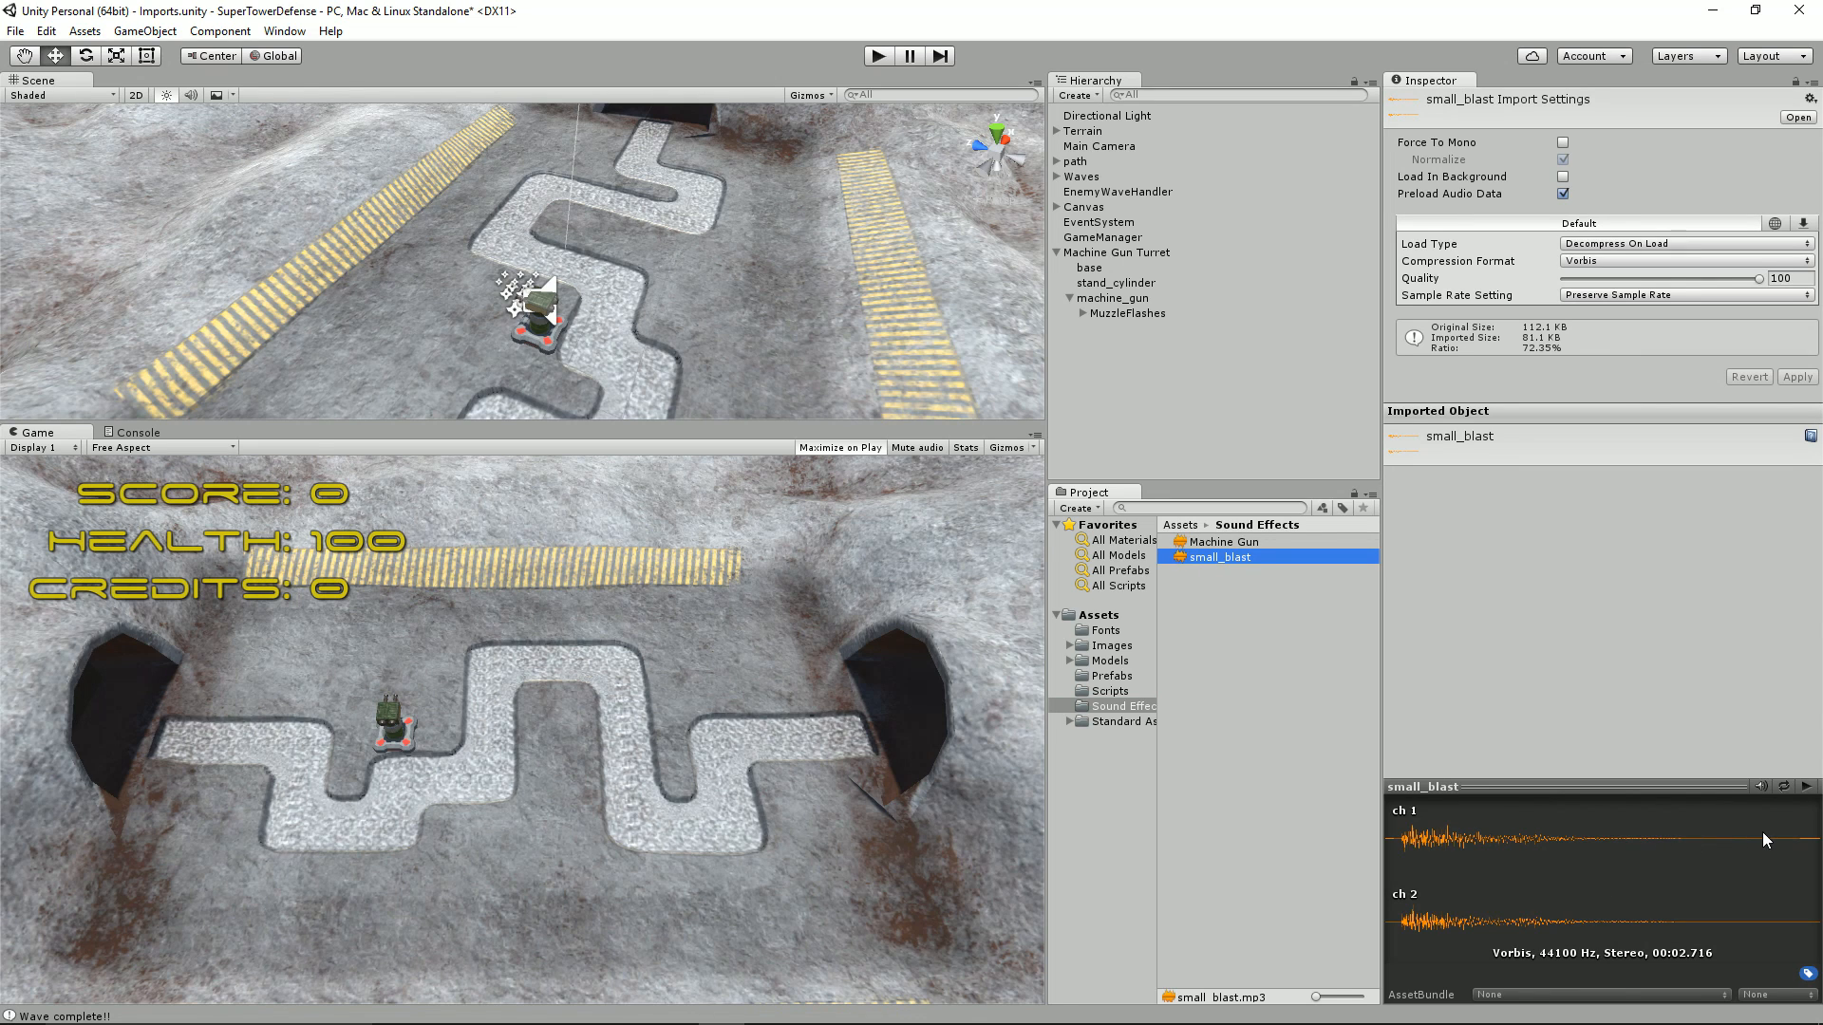
click(1202, 554)
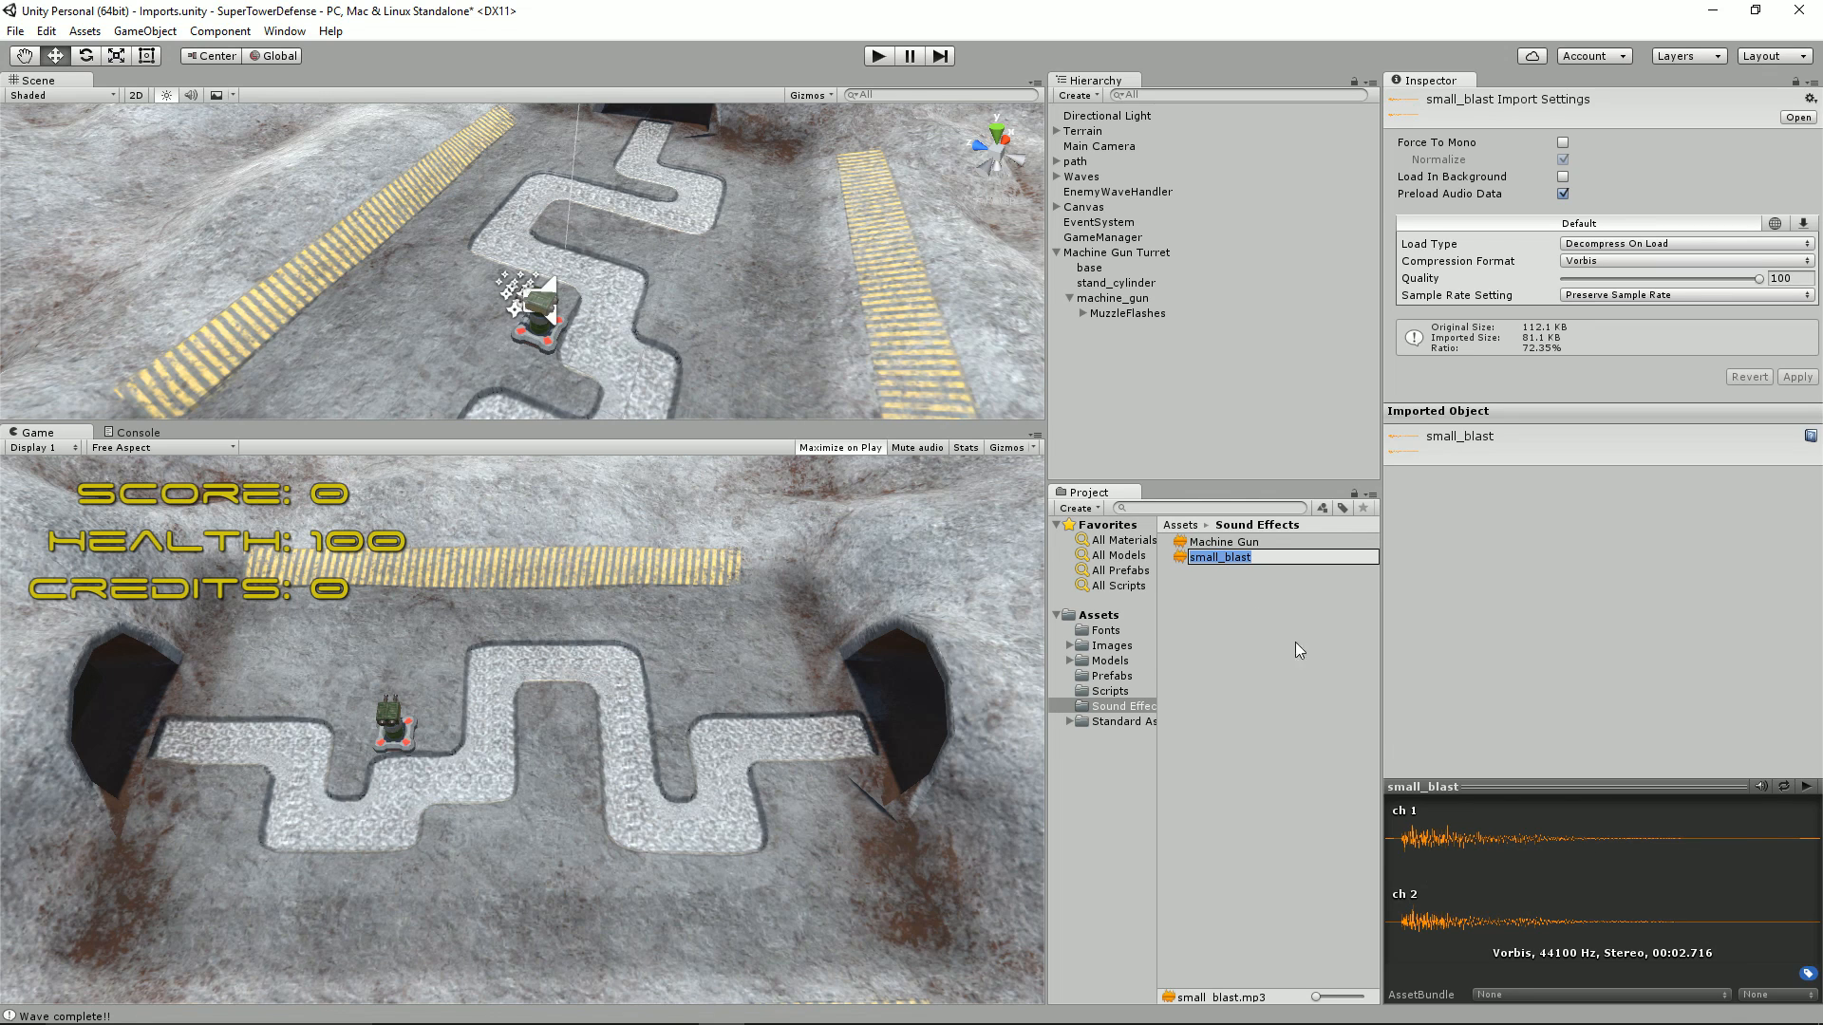
click(1177, 559)
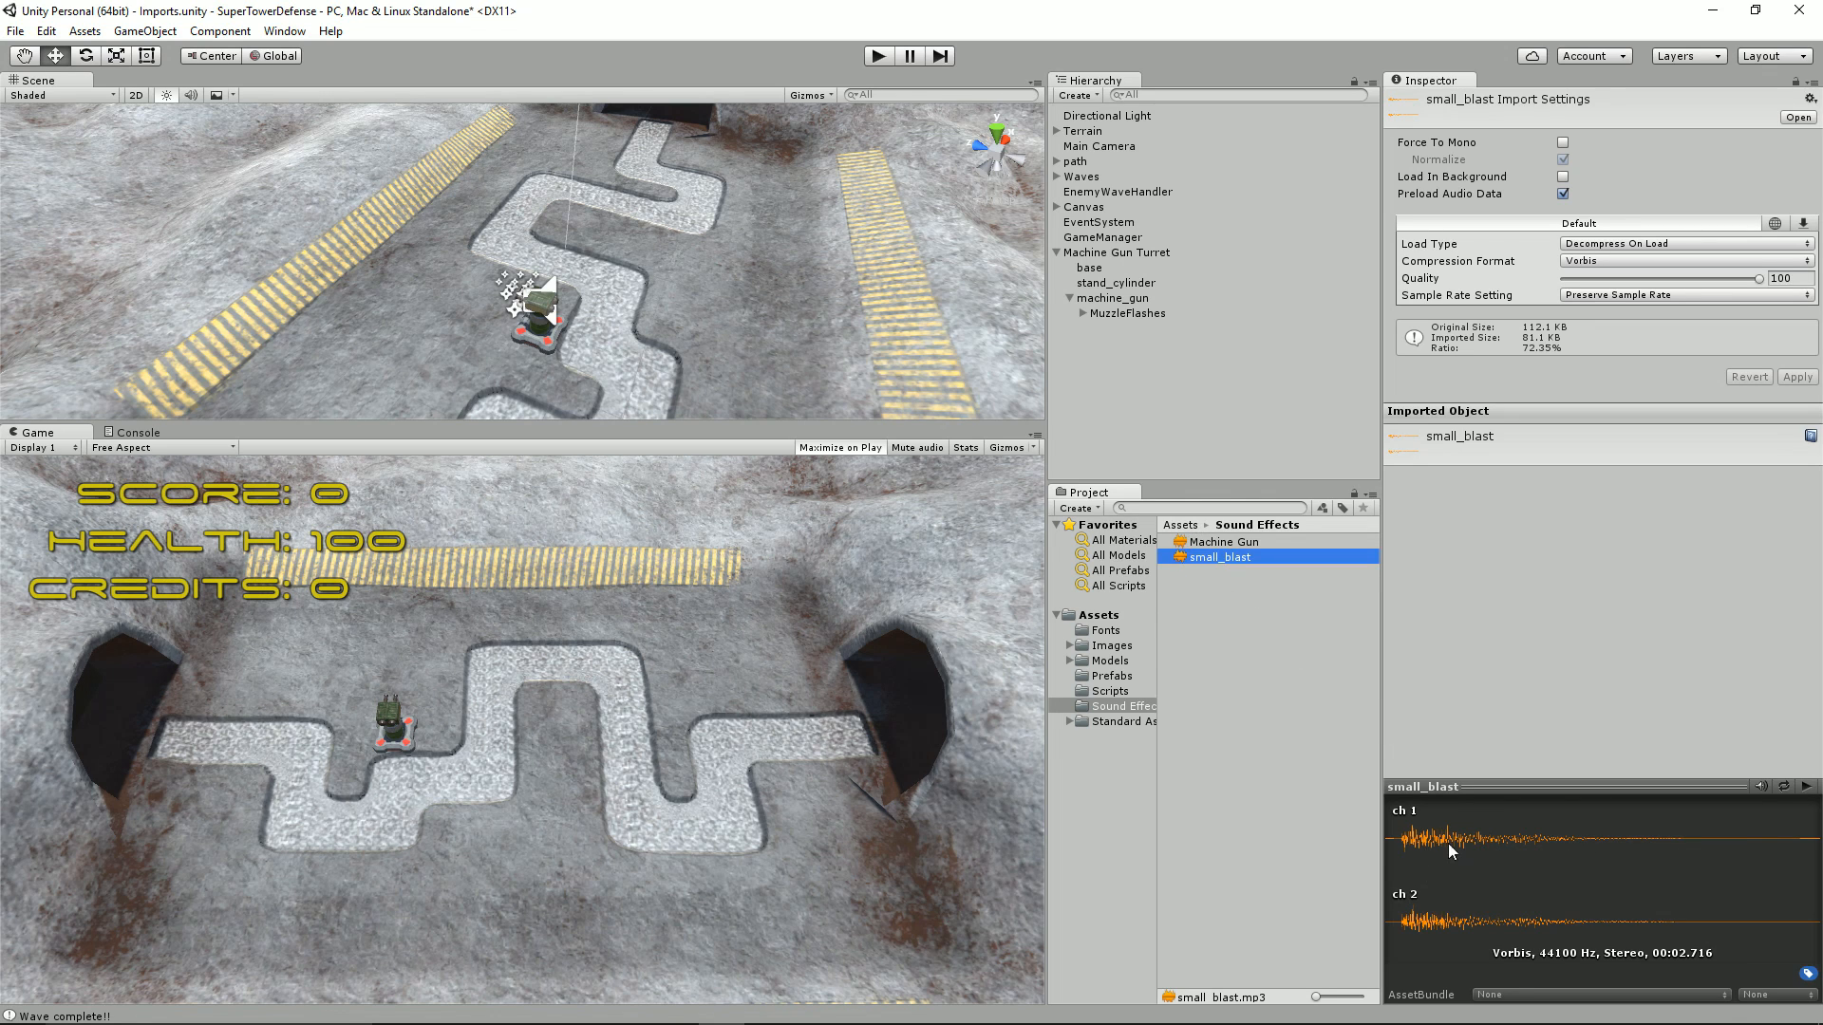
click(1200, 559)
click(1177, 558)
Add the small_blast clip to the Explosion prefab as an Audio Source component
click(1113, 675)
click(1218, 574)
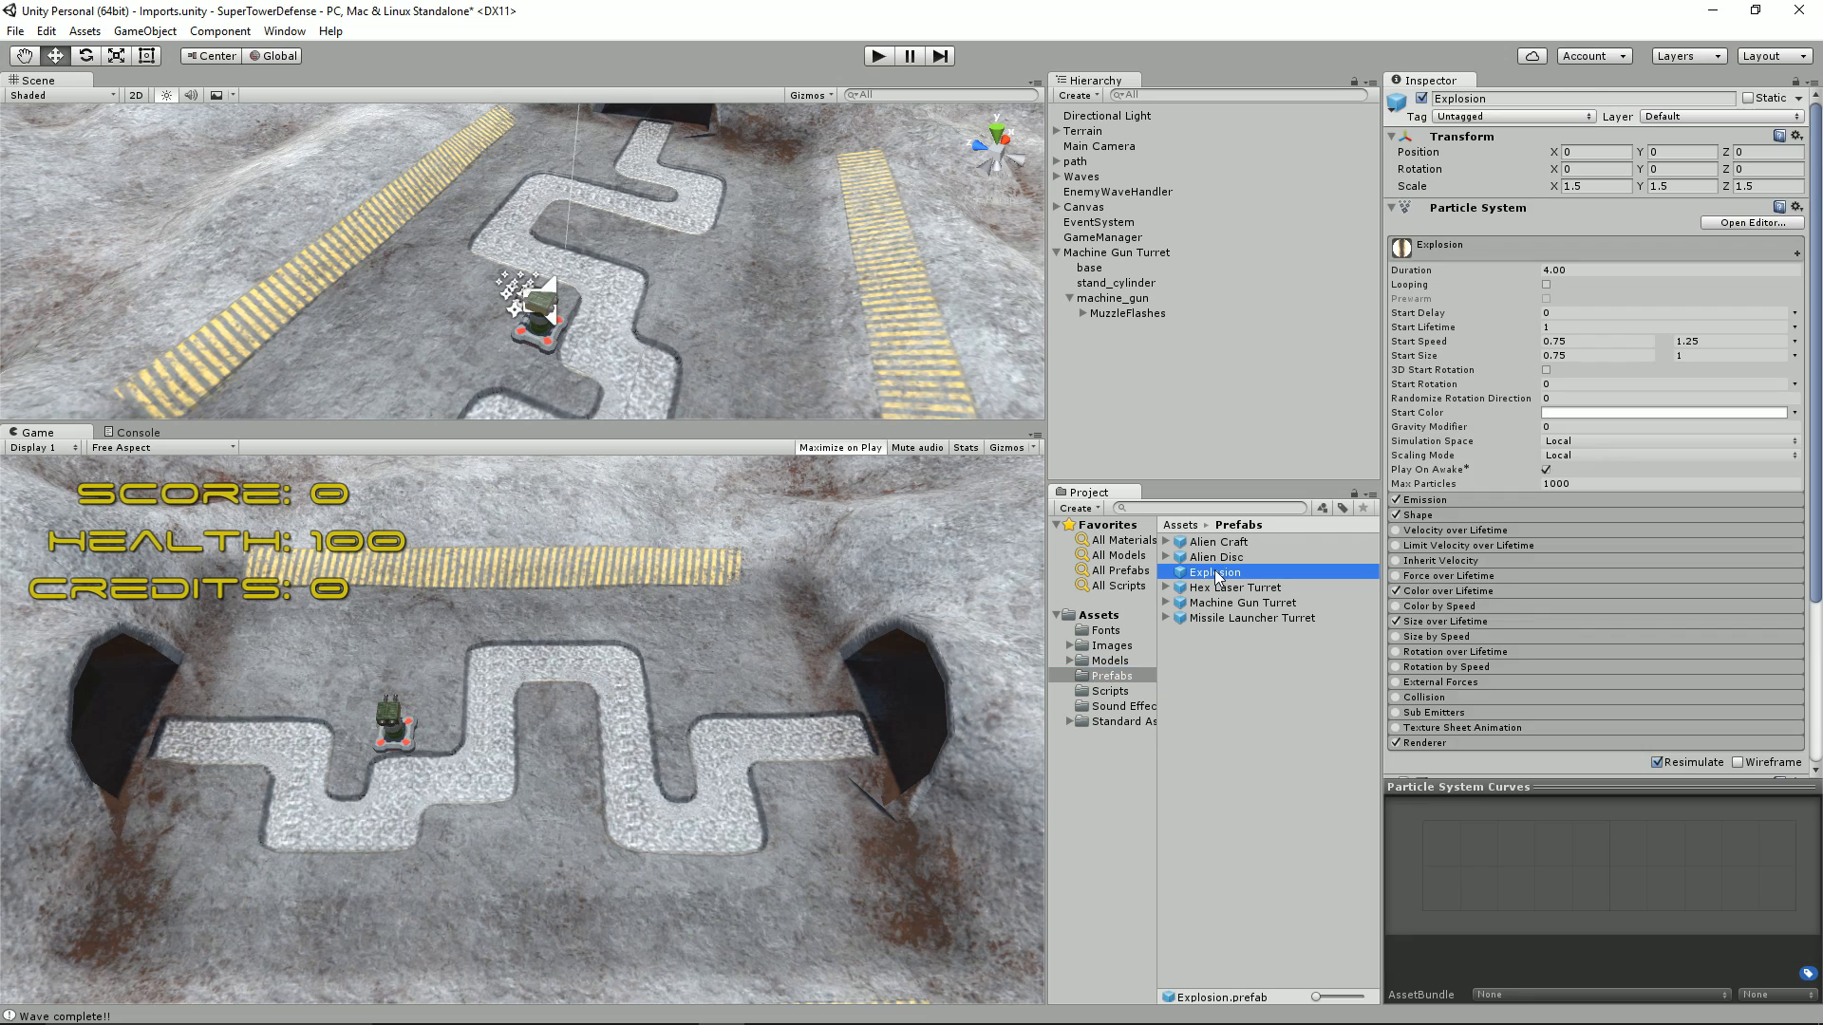
scroll(1764, 595, down, 3)
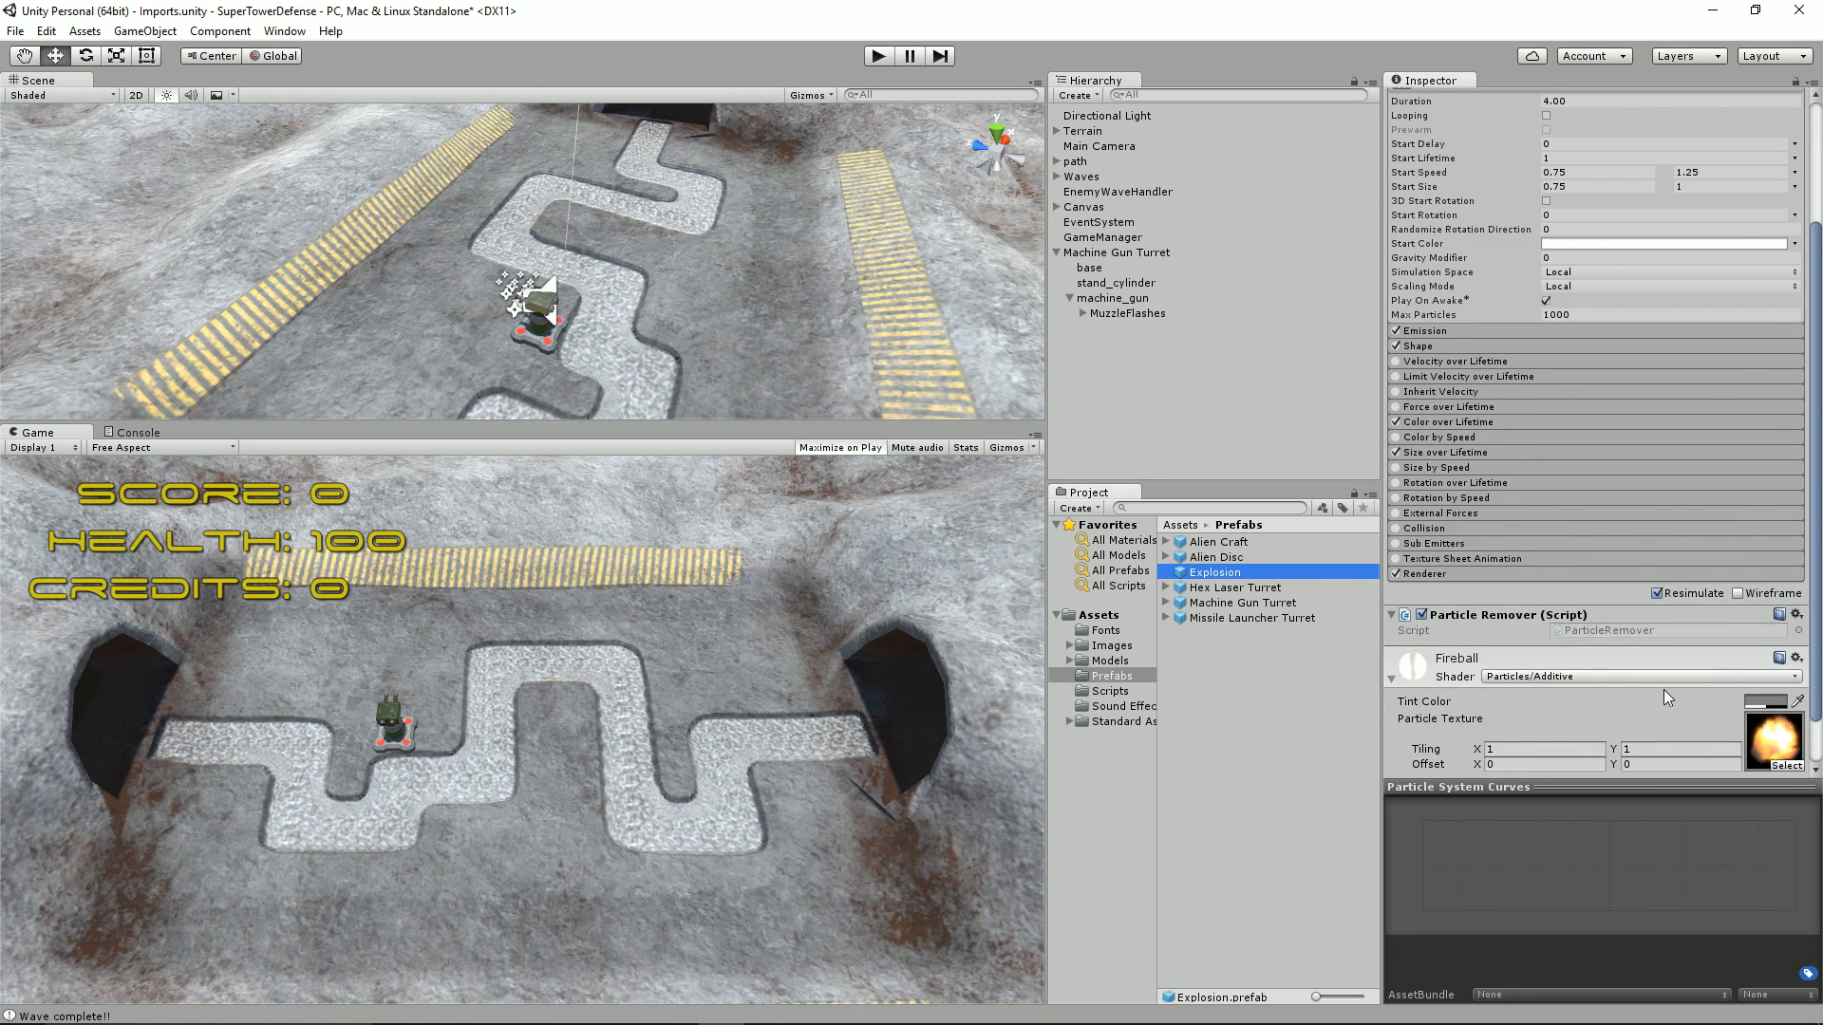
scroll(1663, 689, down, 3)
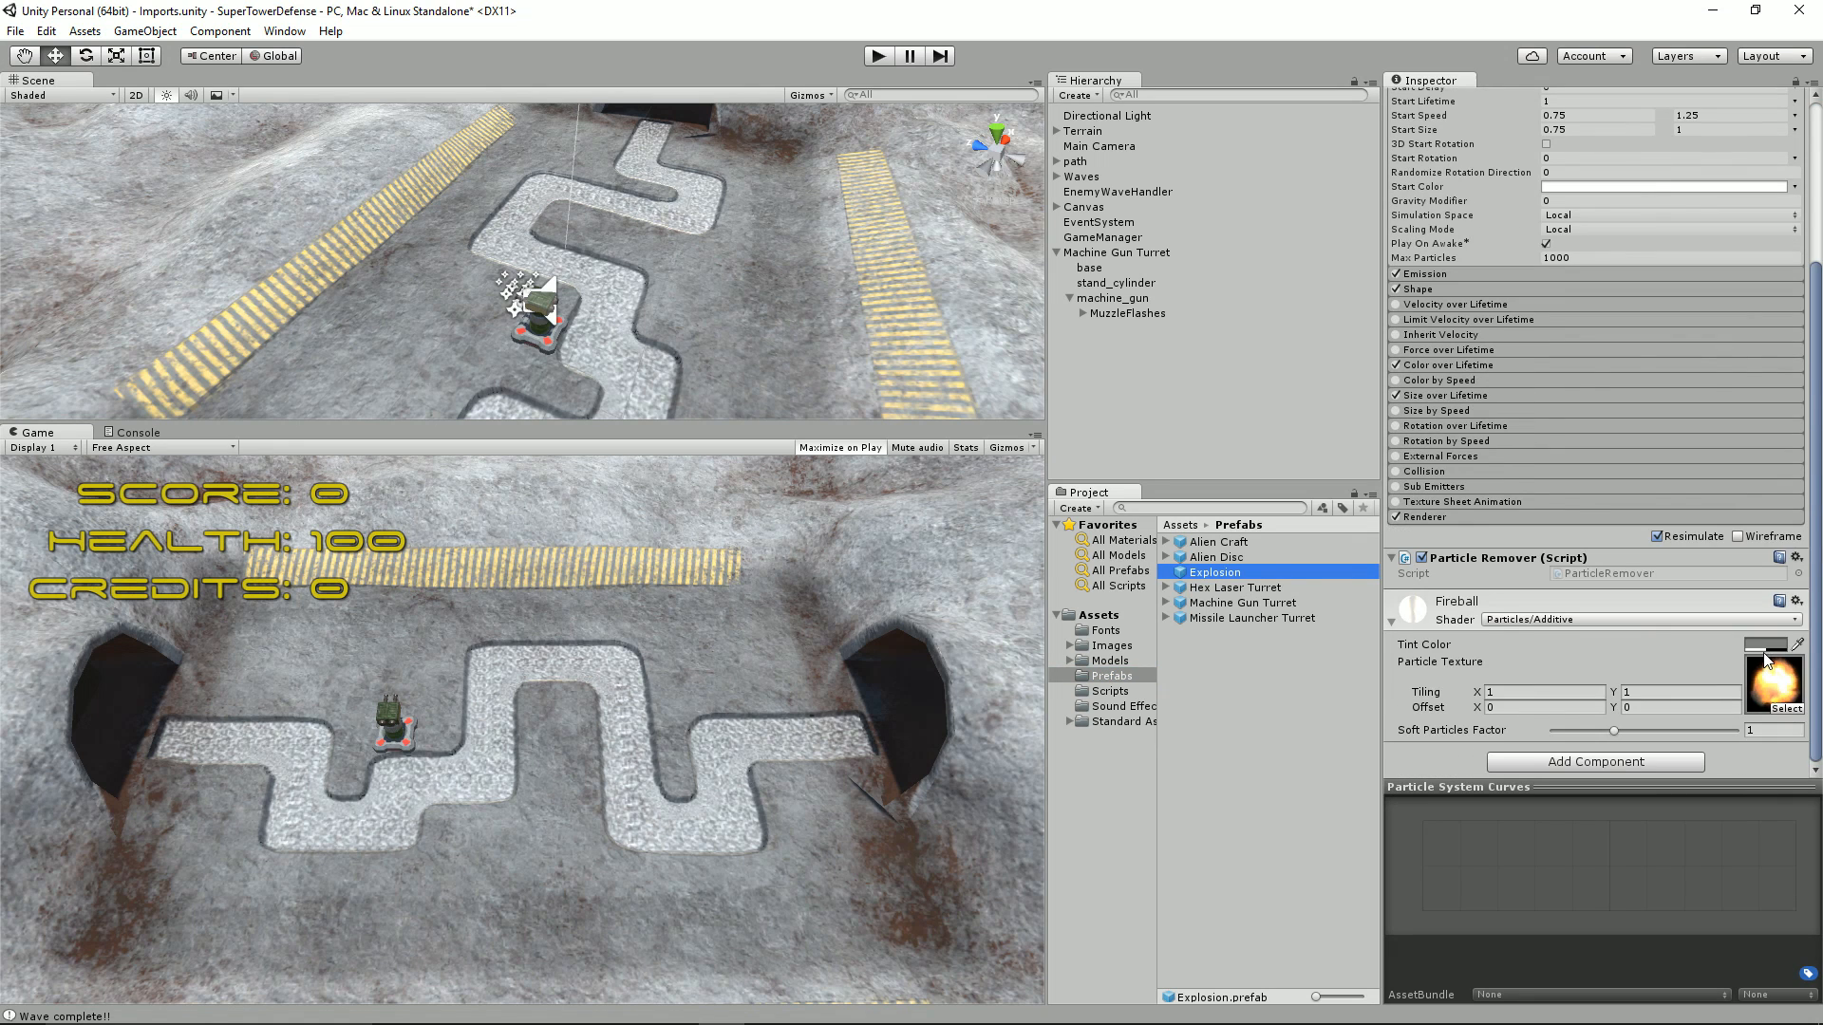
click(1114, 707)
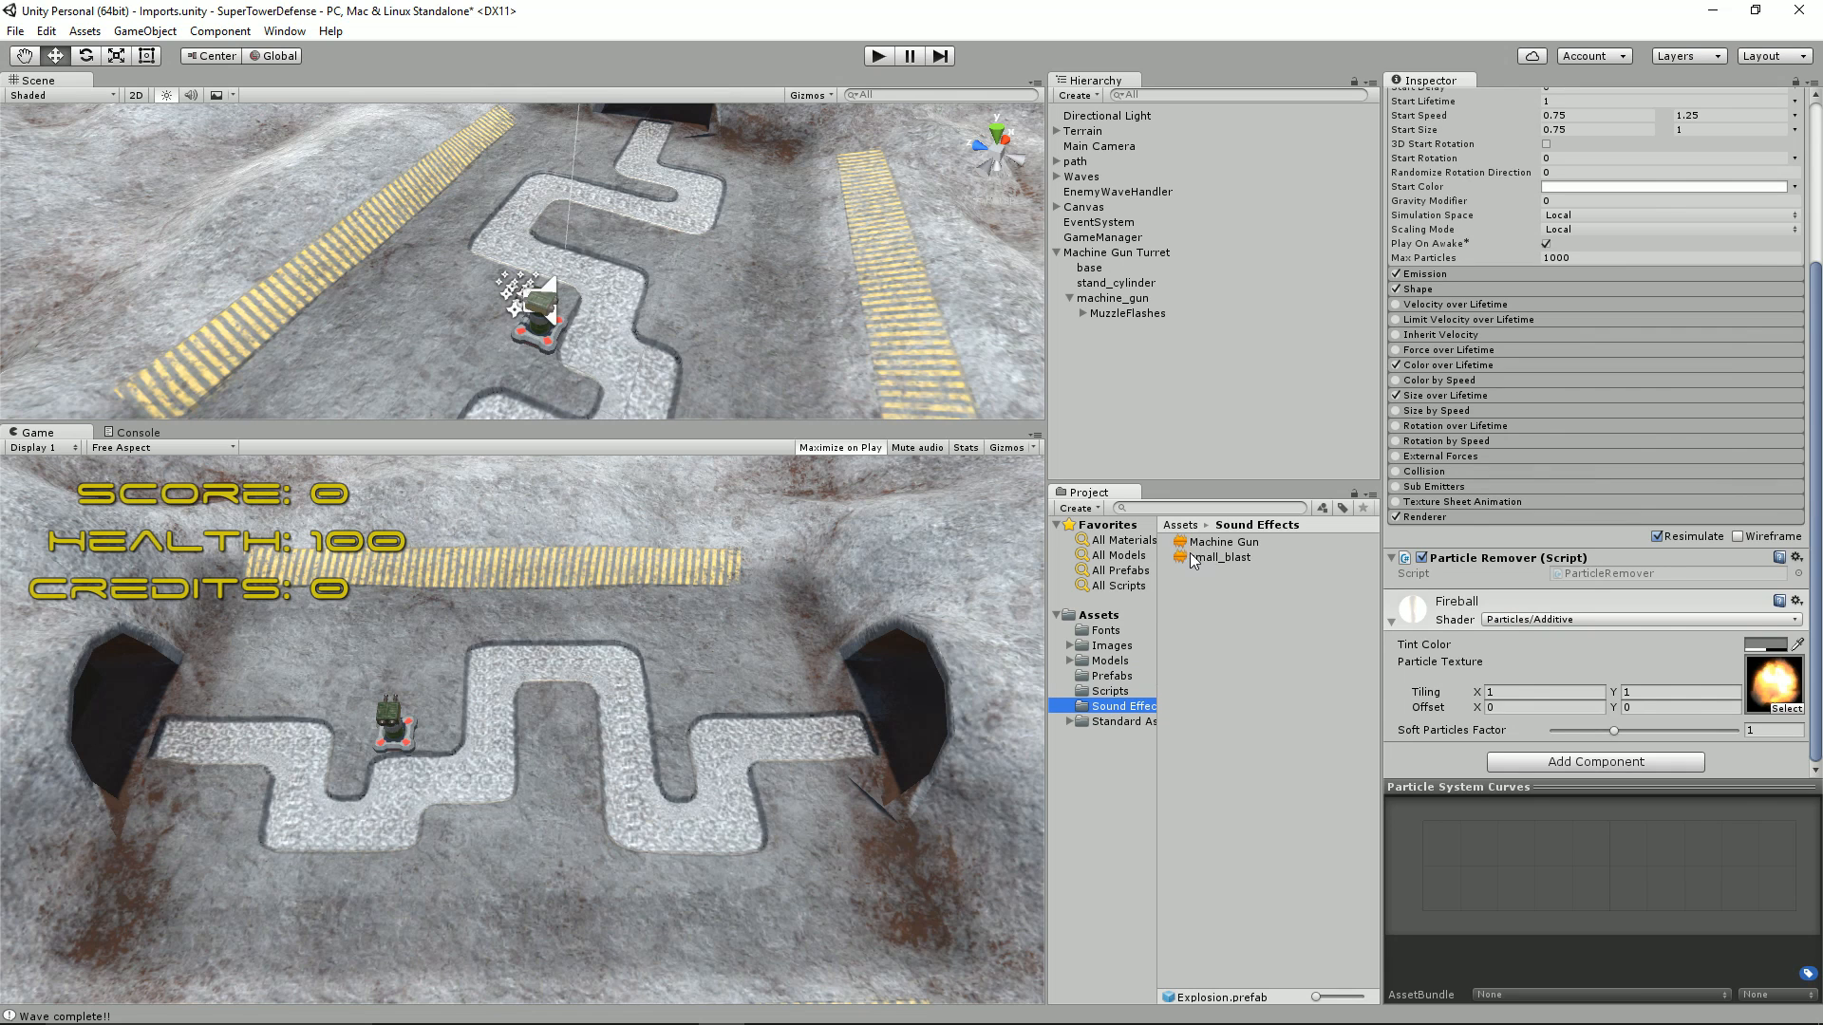
drag(1194, 562, 1662, 770)
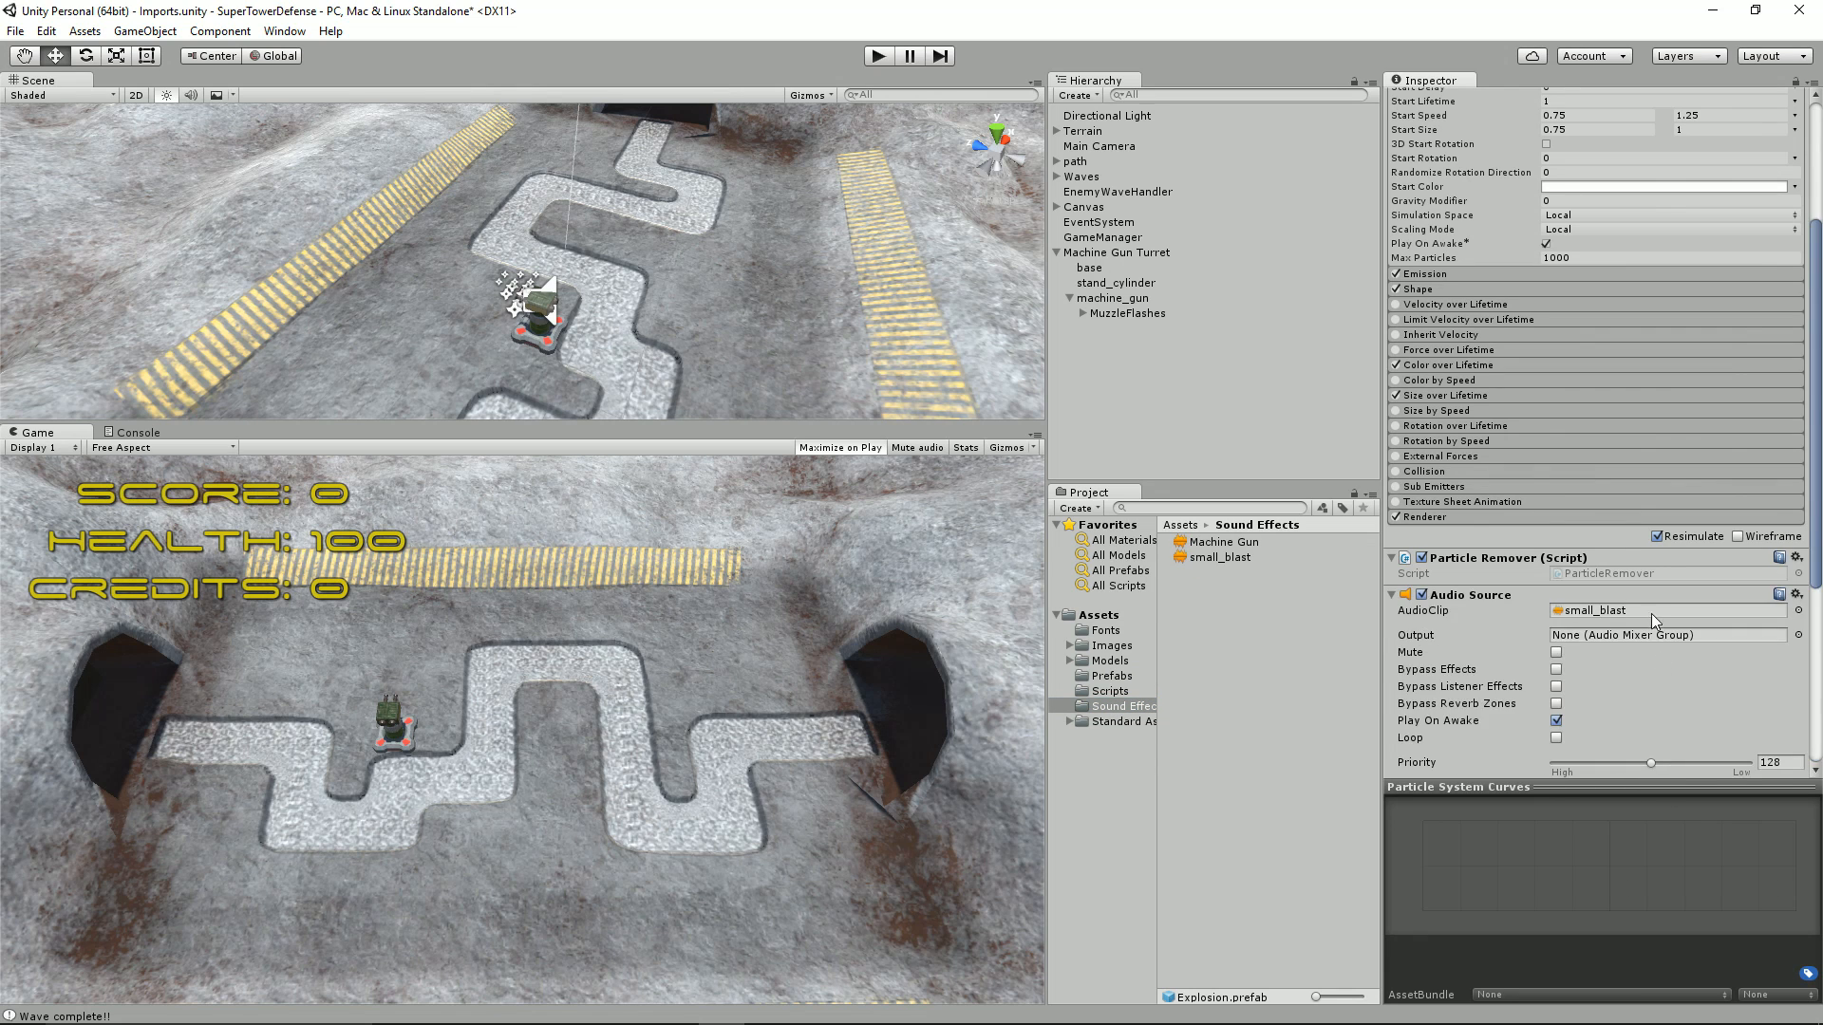
Set the volume of the Explosion prefab's Audio Source to 0.5
scroll(1650, 613, down, 5)
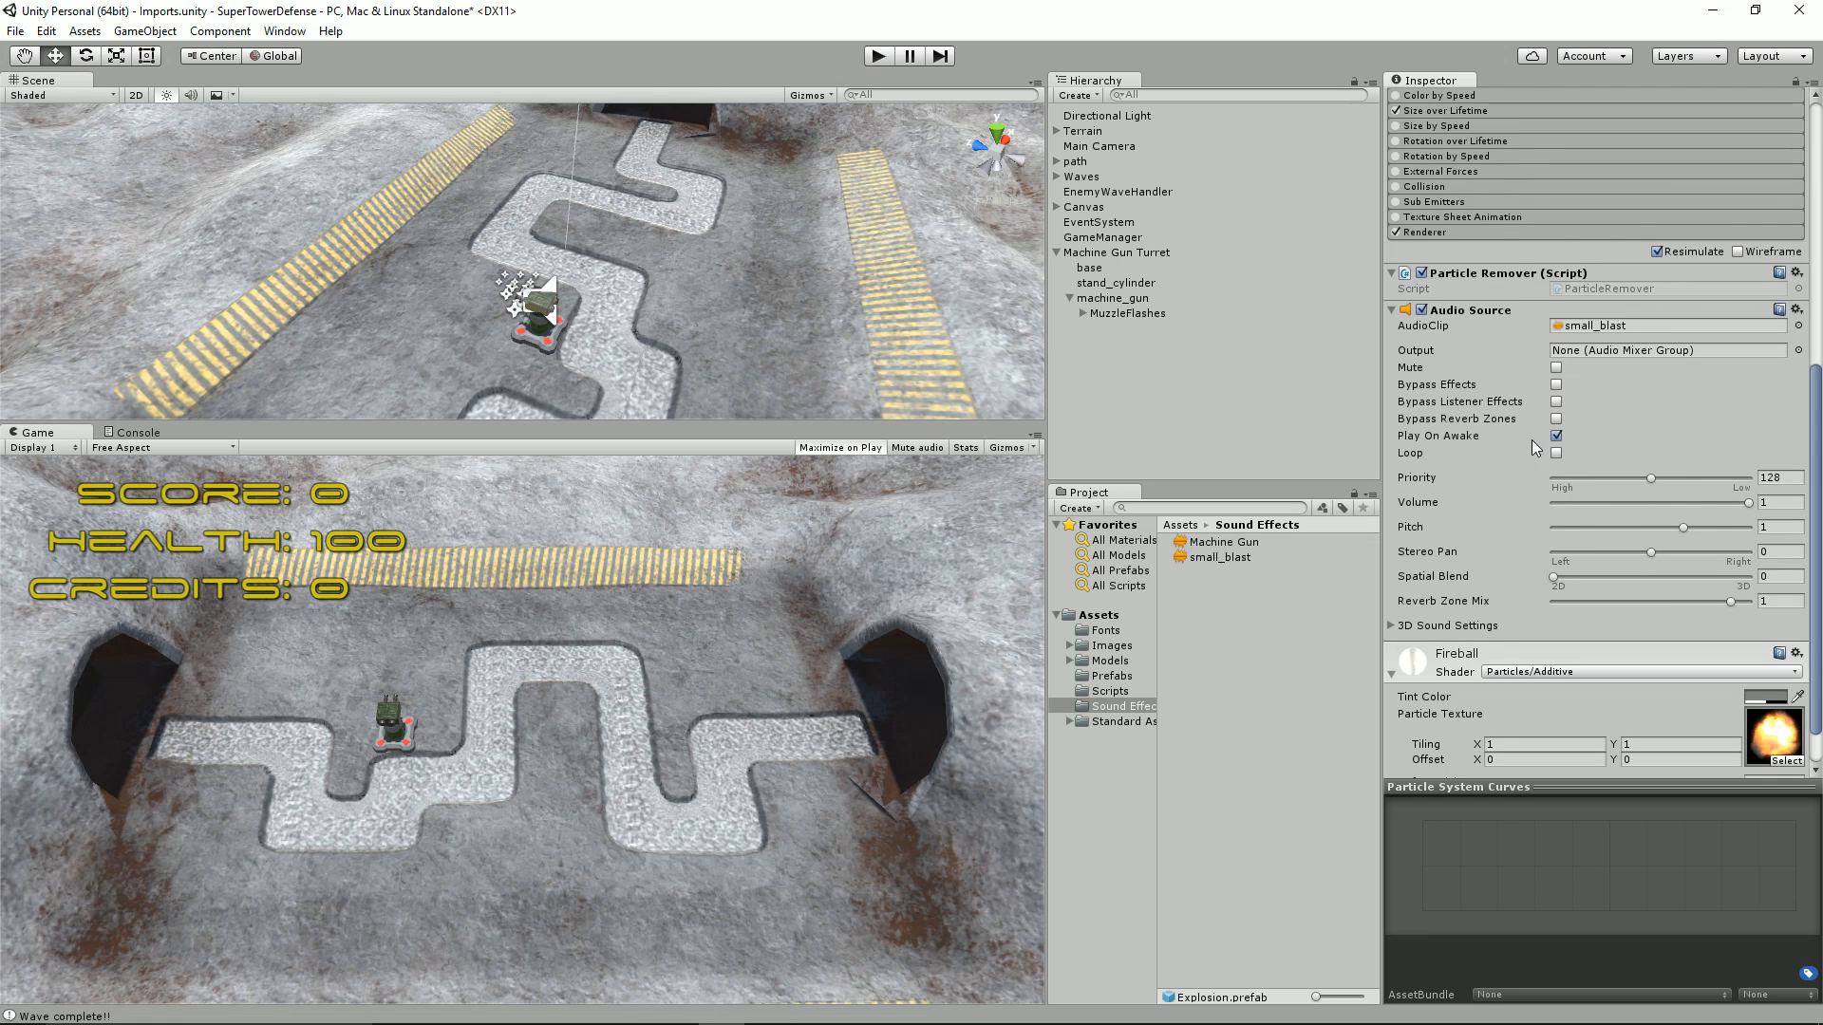
click(1556, 437)
click(1771, 503)
text(0.5)
Review the Explosion prefab's particle duration alongside its Particle Remover and Audio Source settings
drag(1819, 542, 1819, 313)
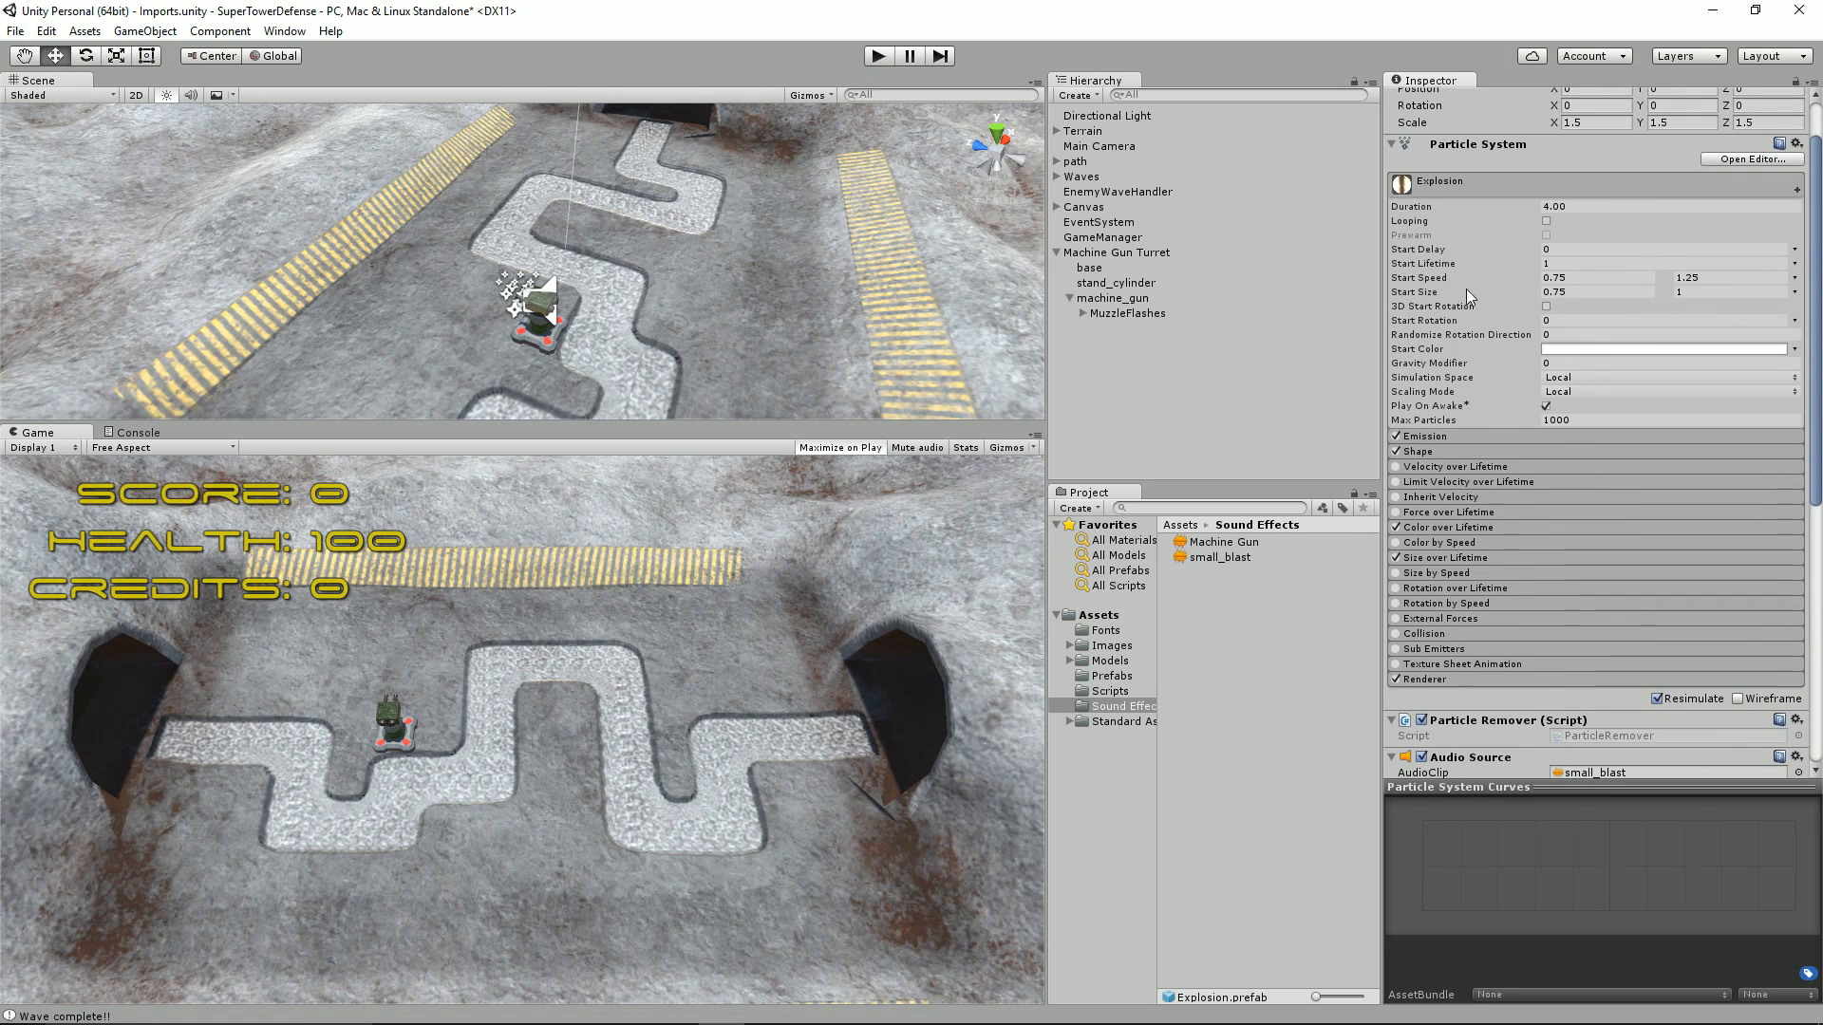
click(1580, 204)
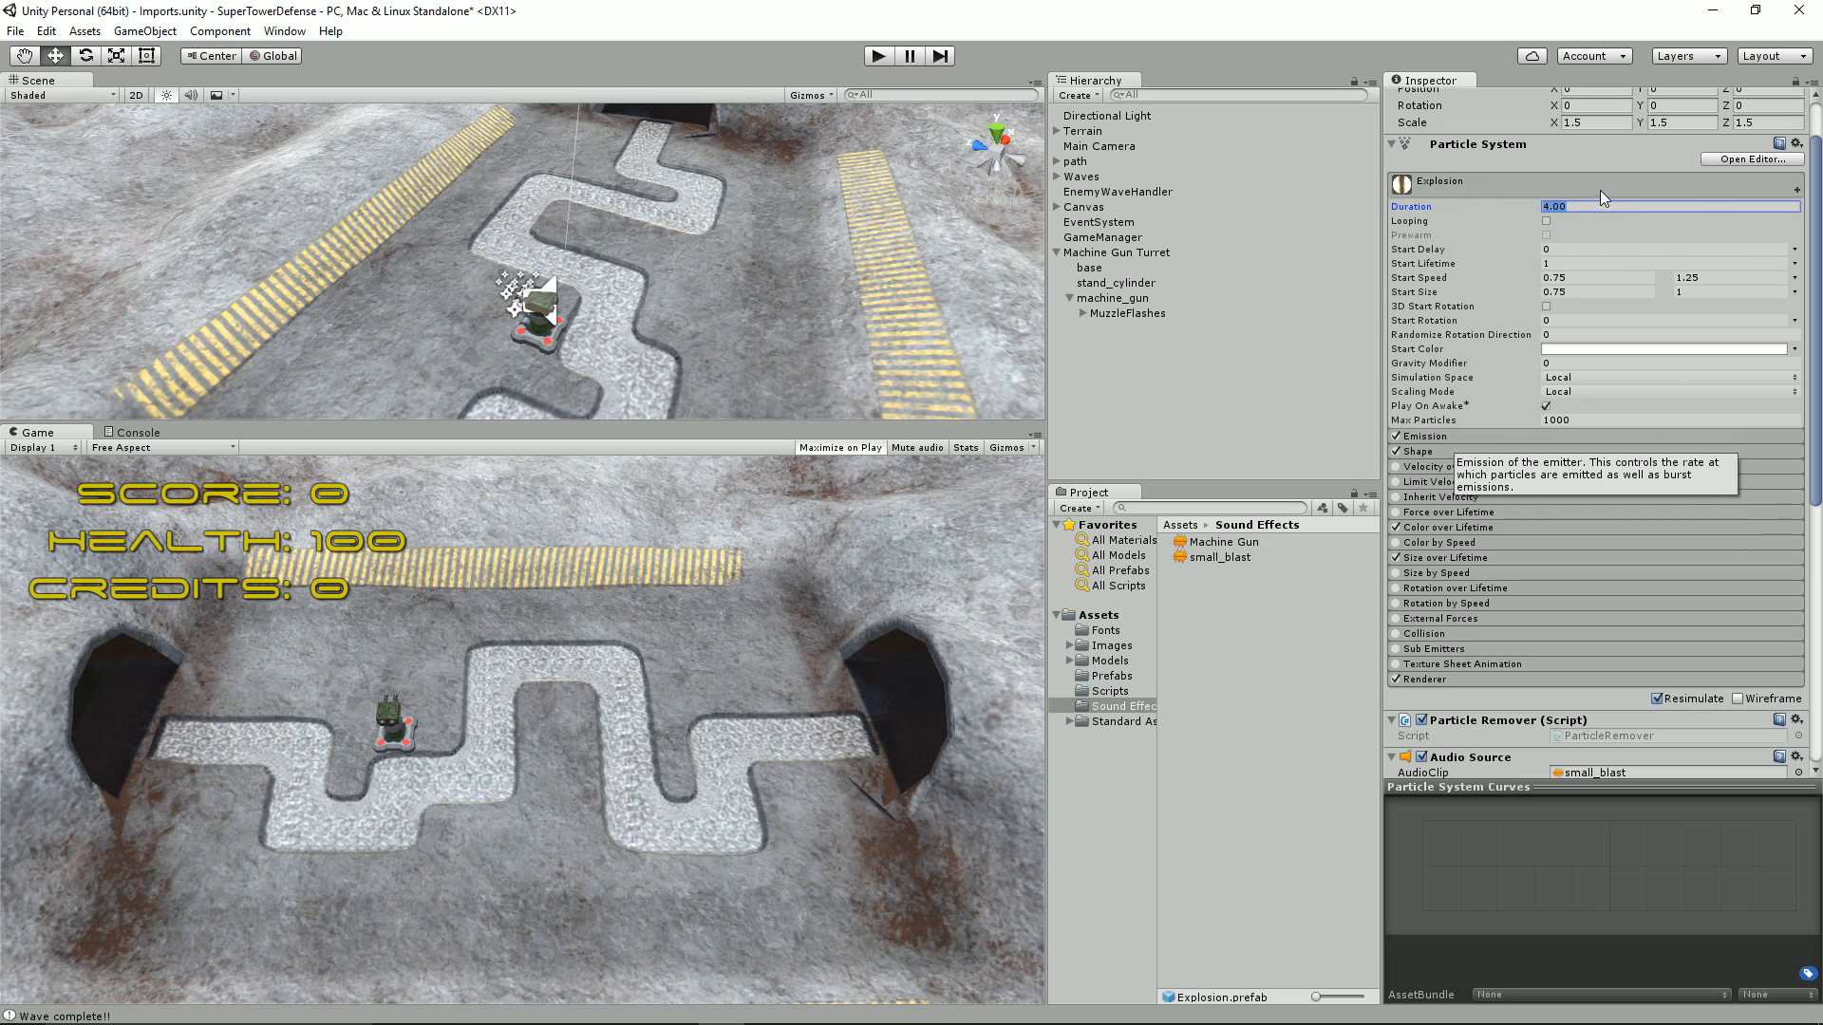
scroll(1473, 722, down, 3)
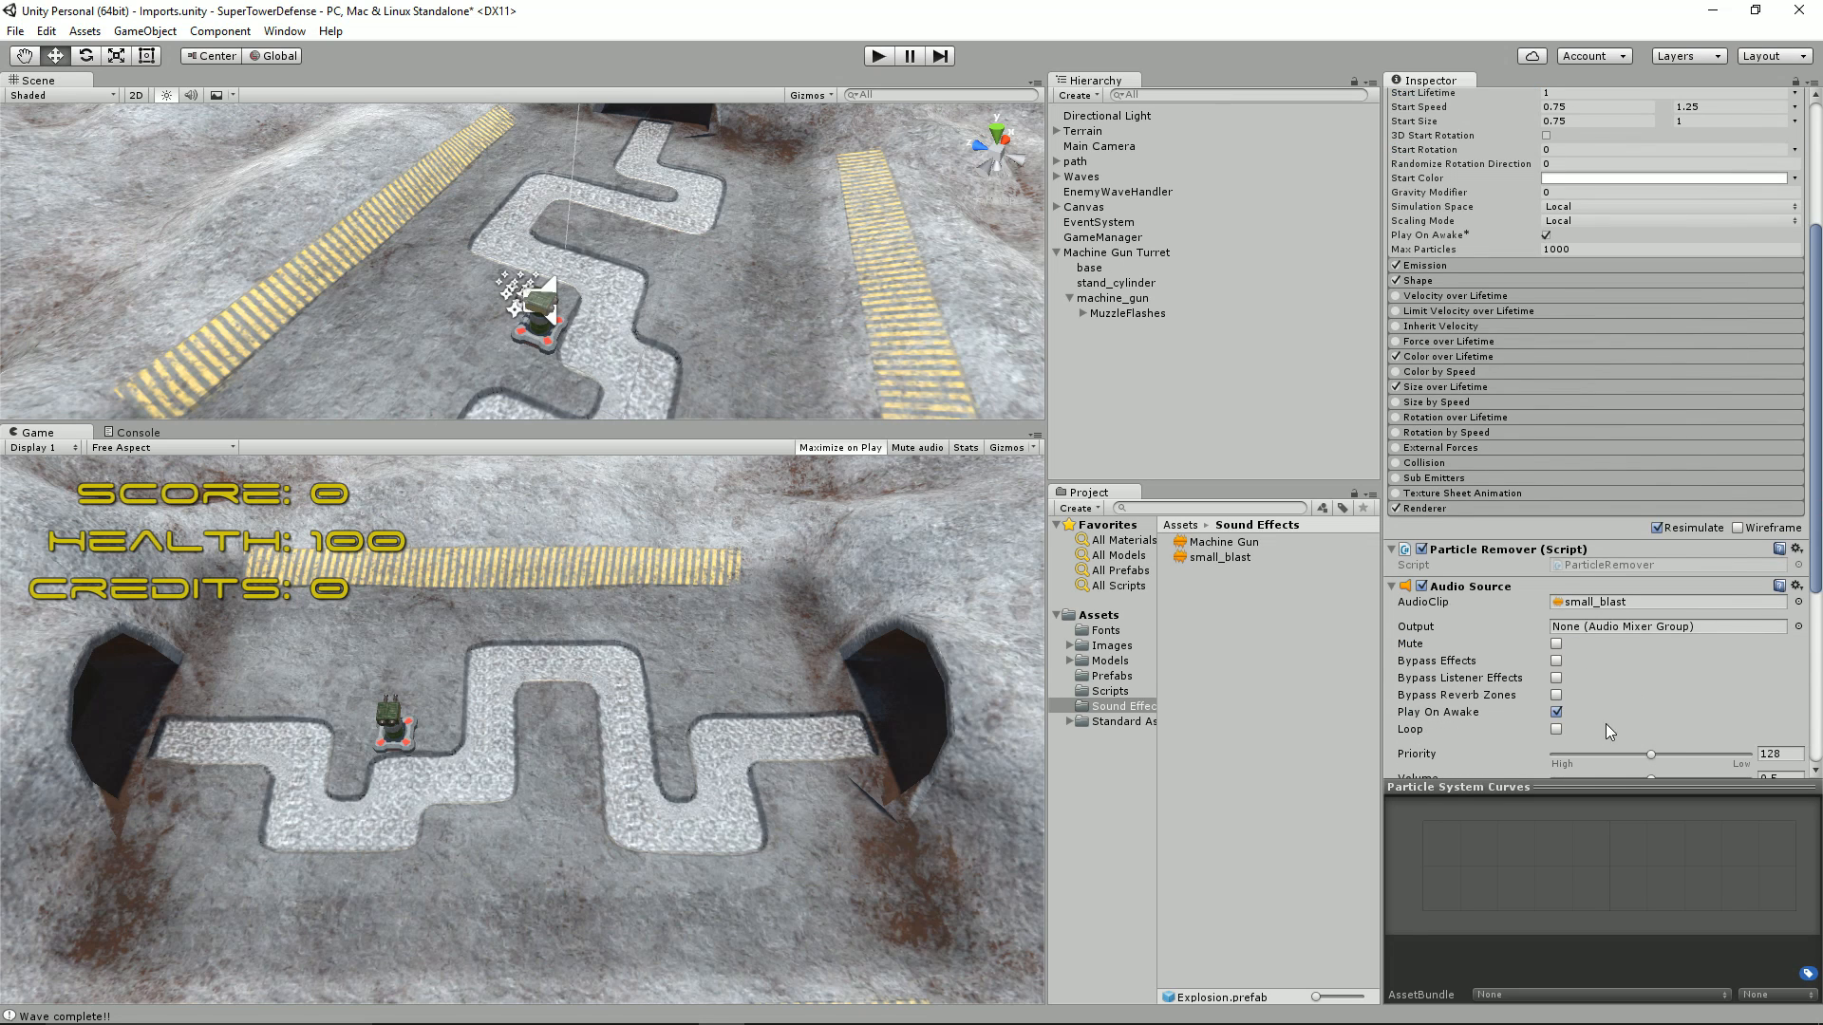
scroll(1469, 630, down, 1)
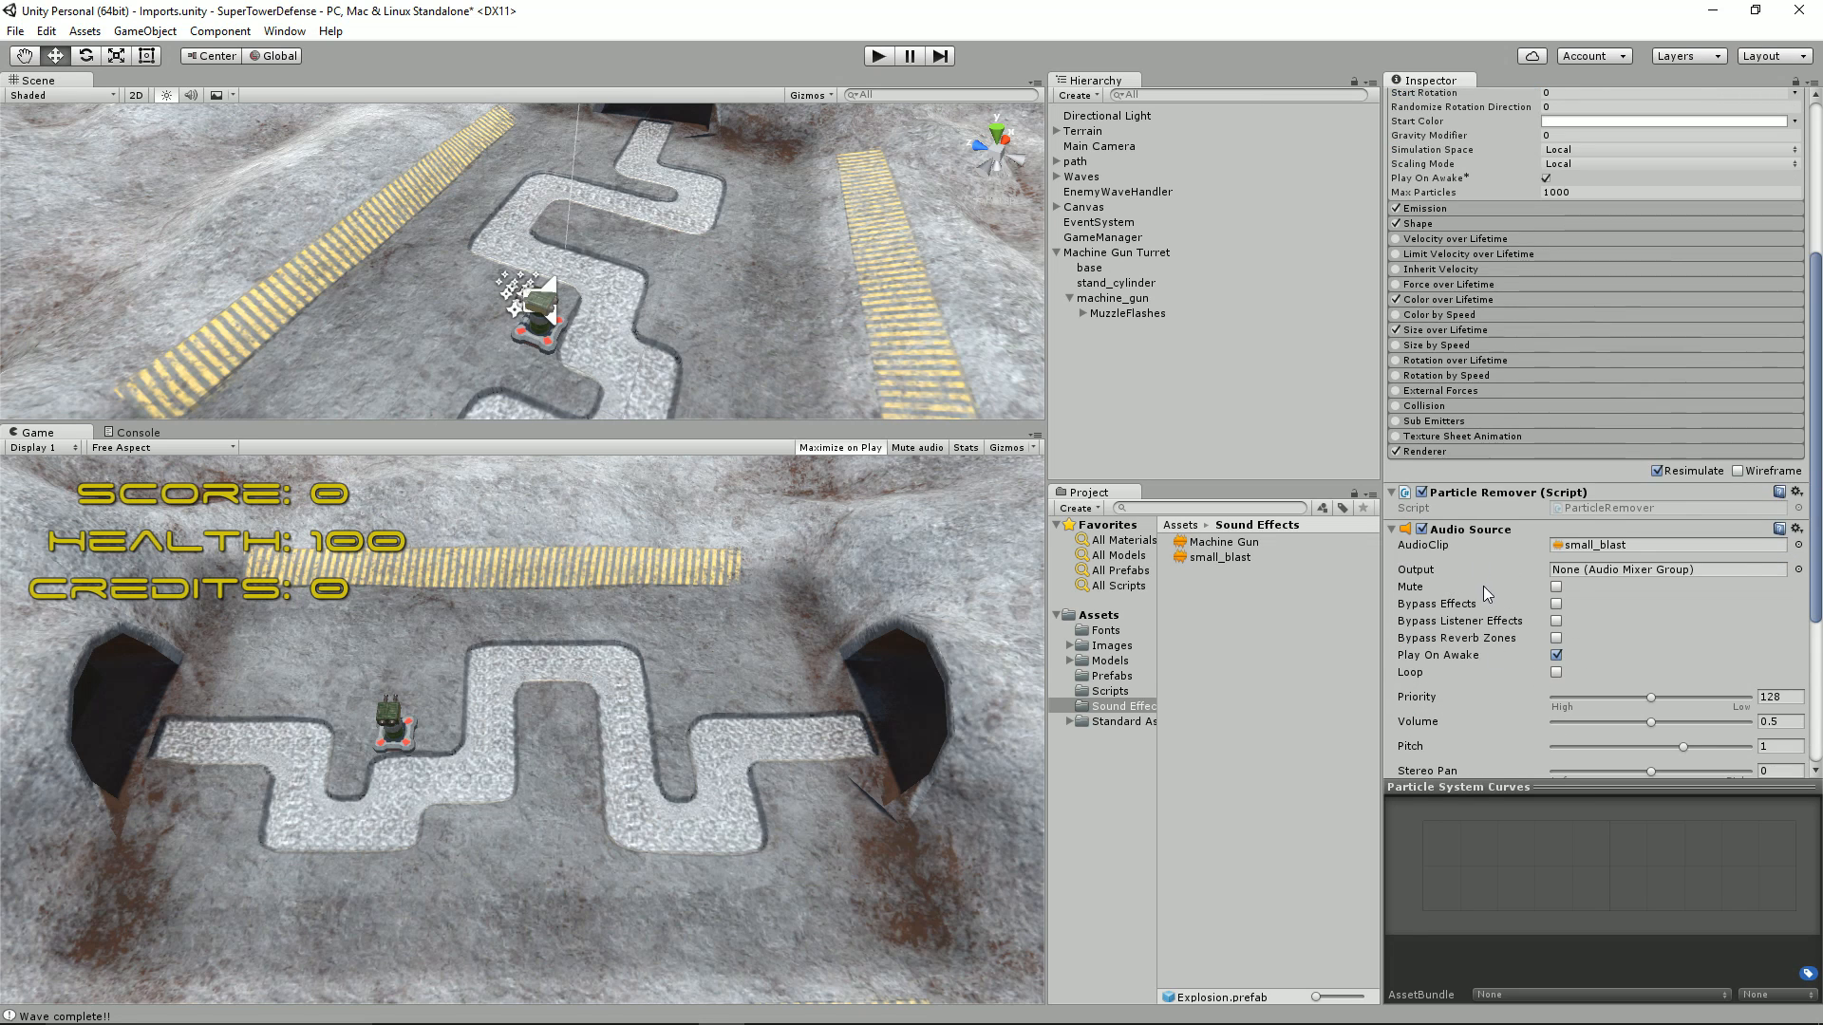
scroll(1530, 607, up, 3)
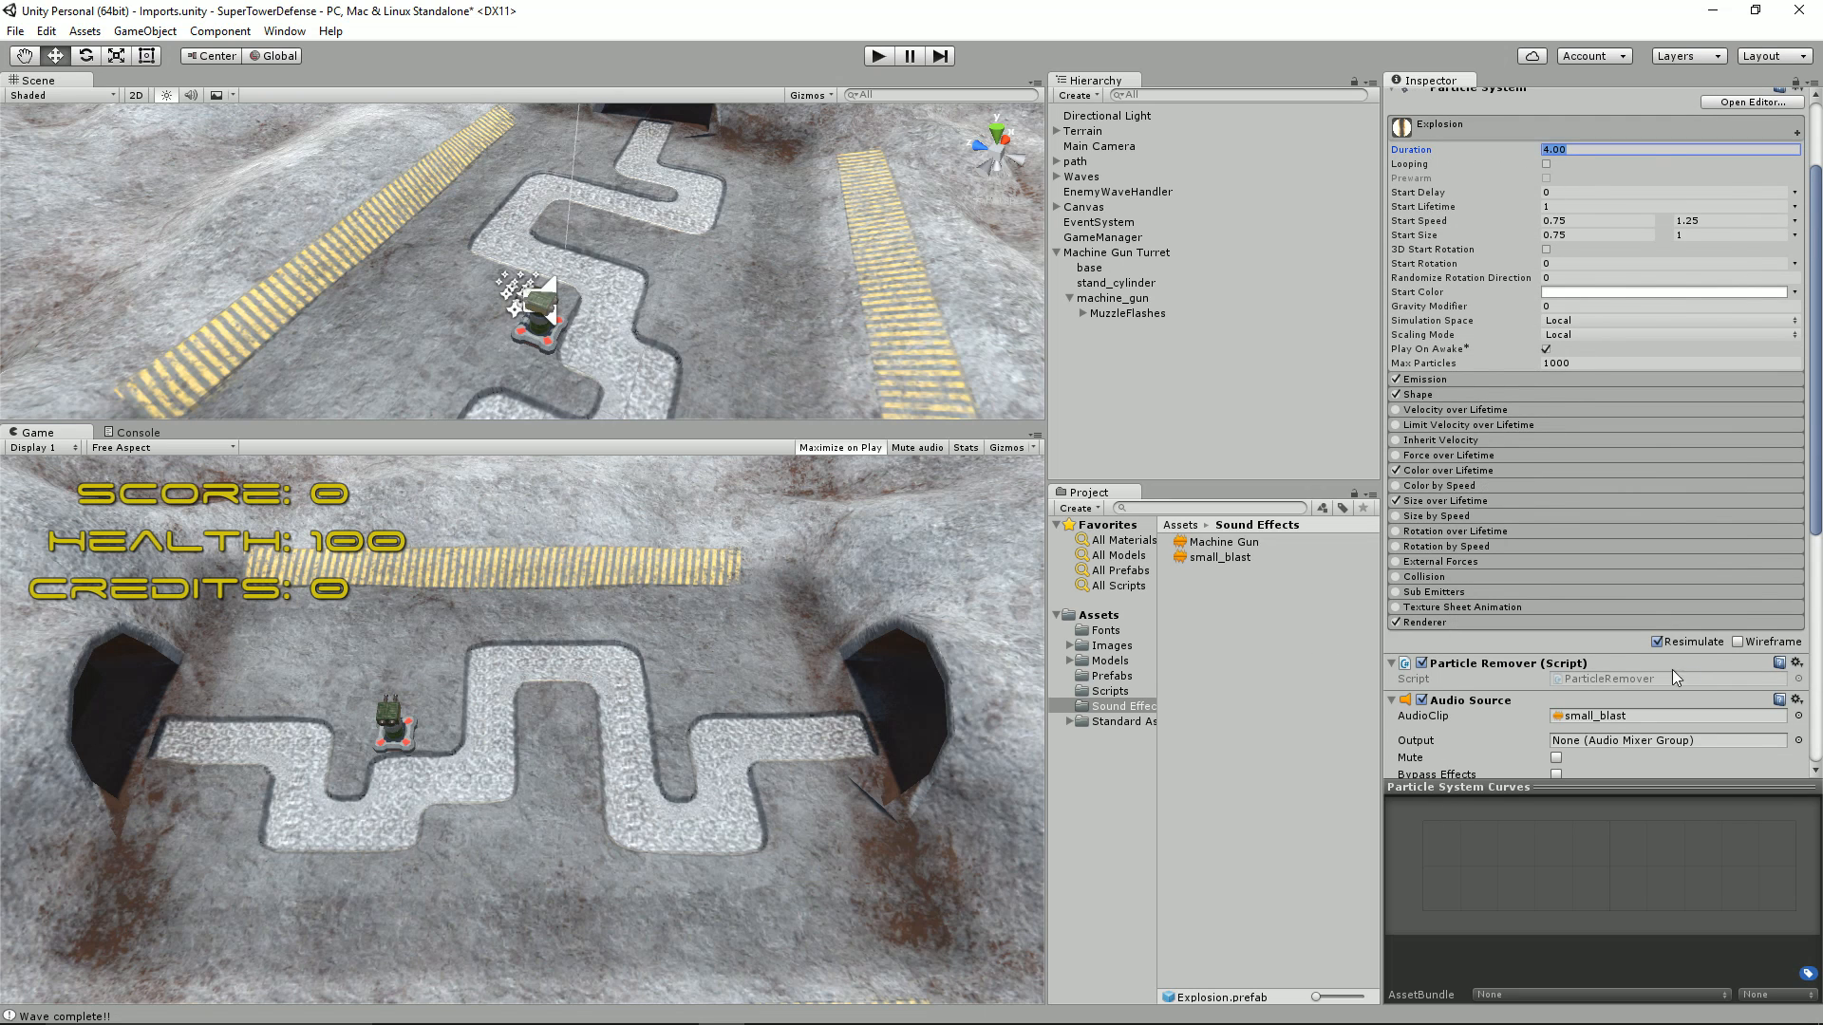
scroll(1489, 671, down, 4)
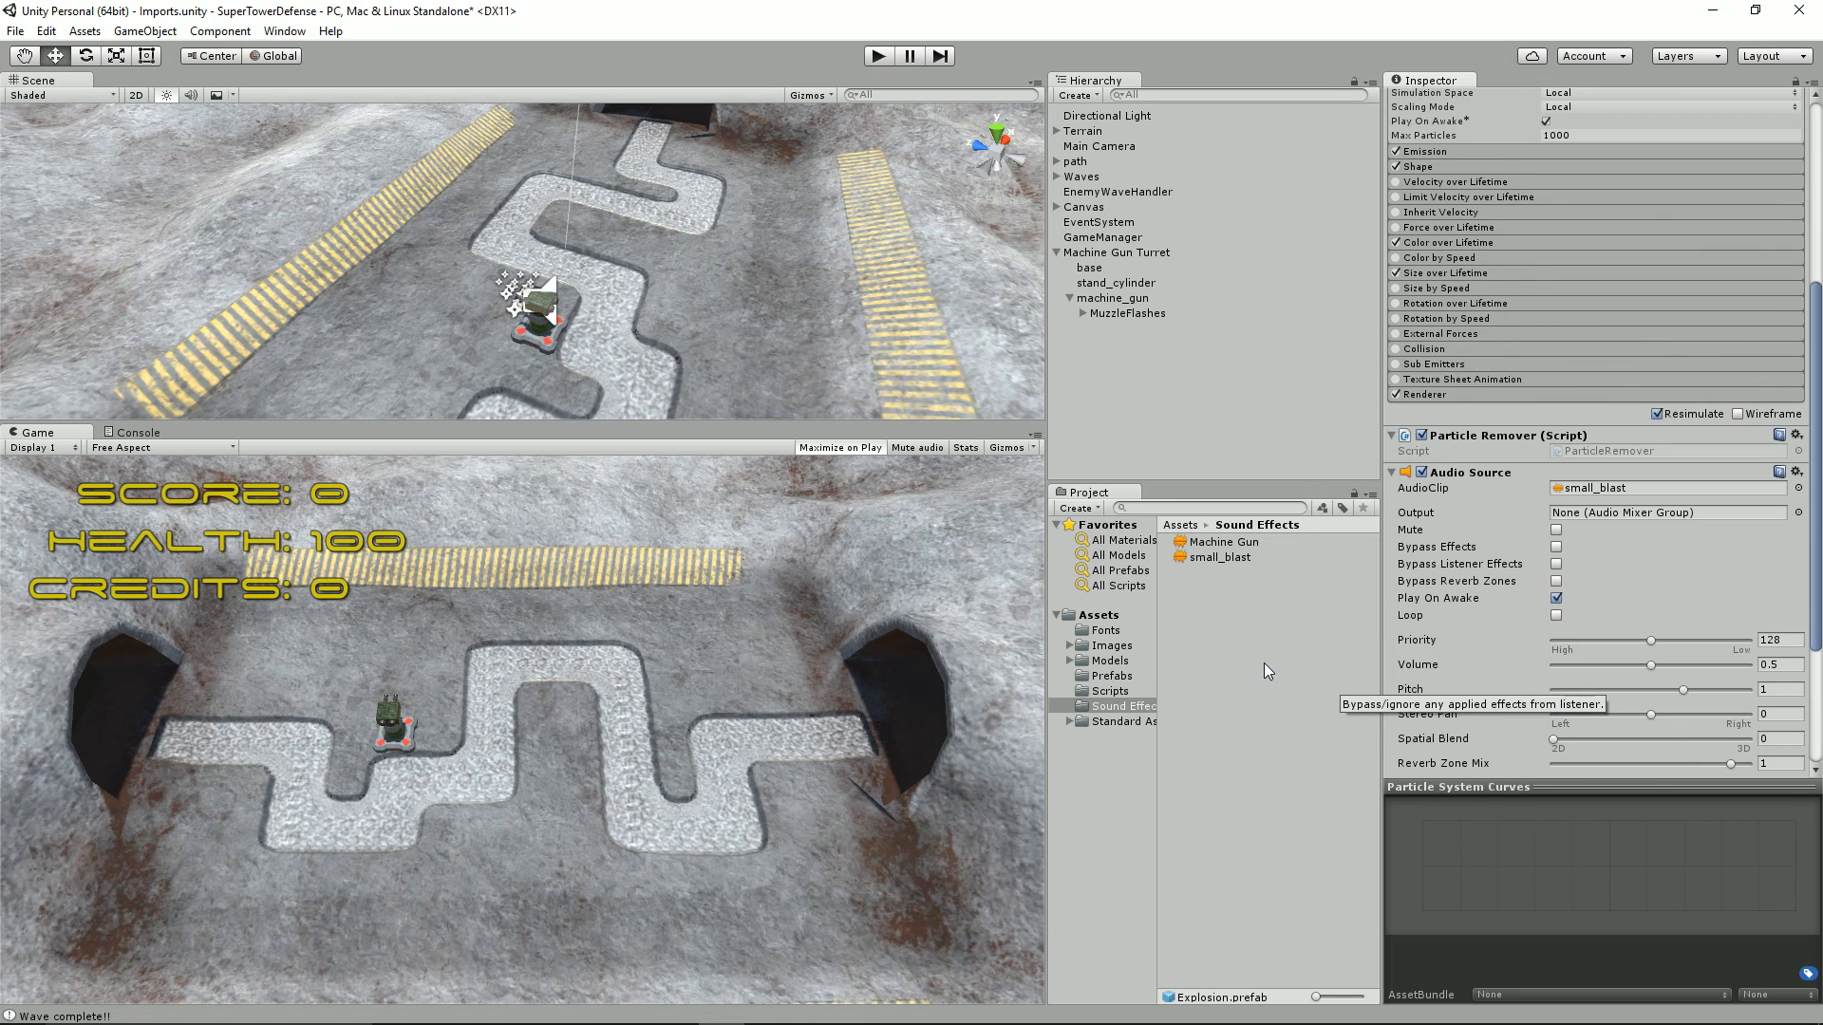
scroll(1566, 255, up, 5)
click(1545, 207)
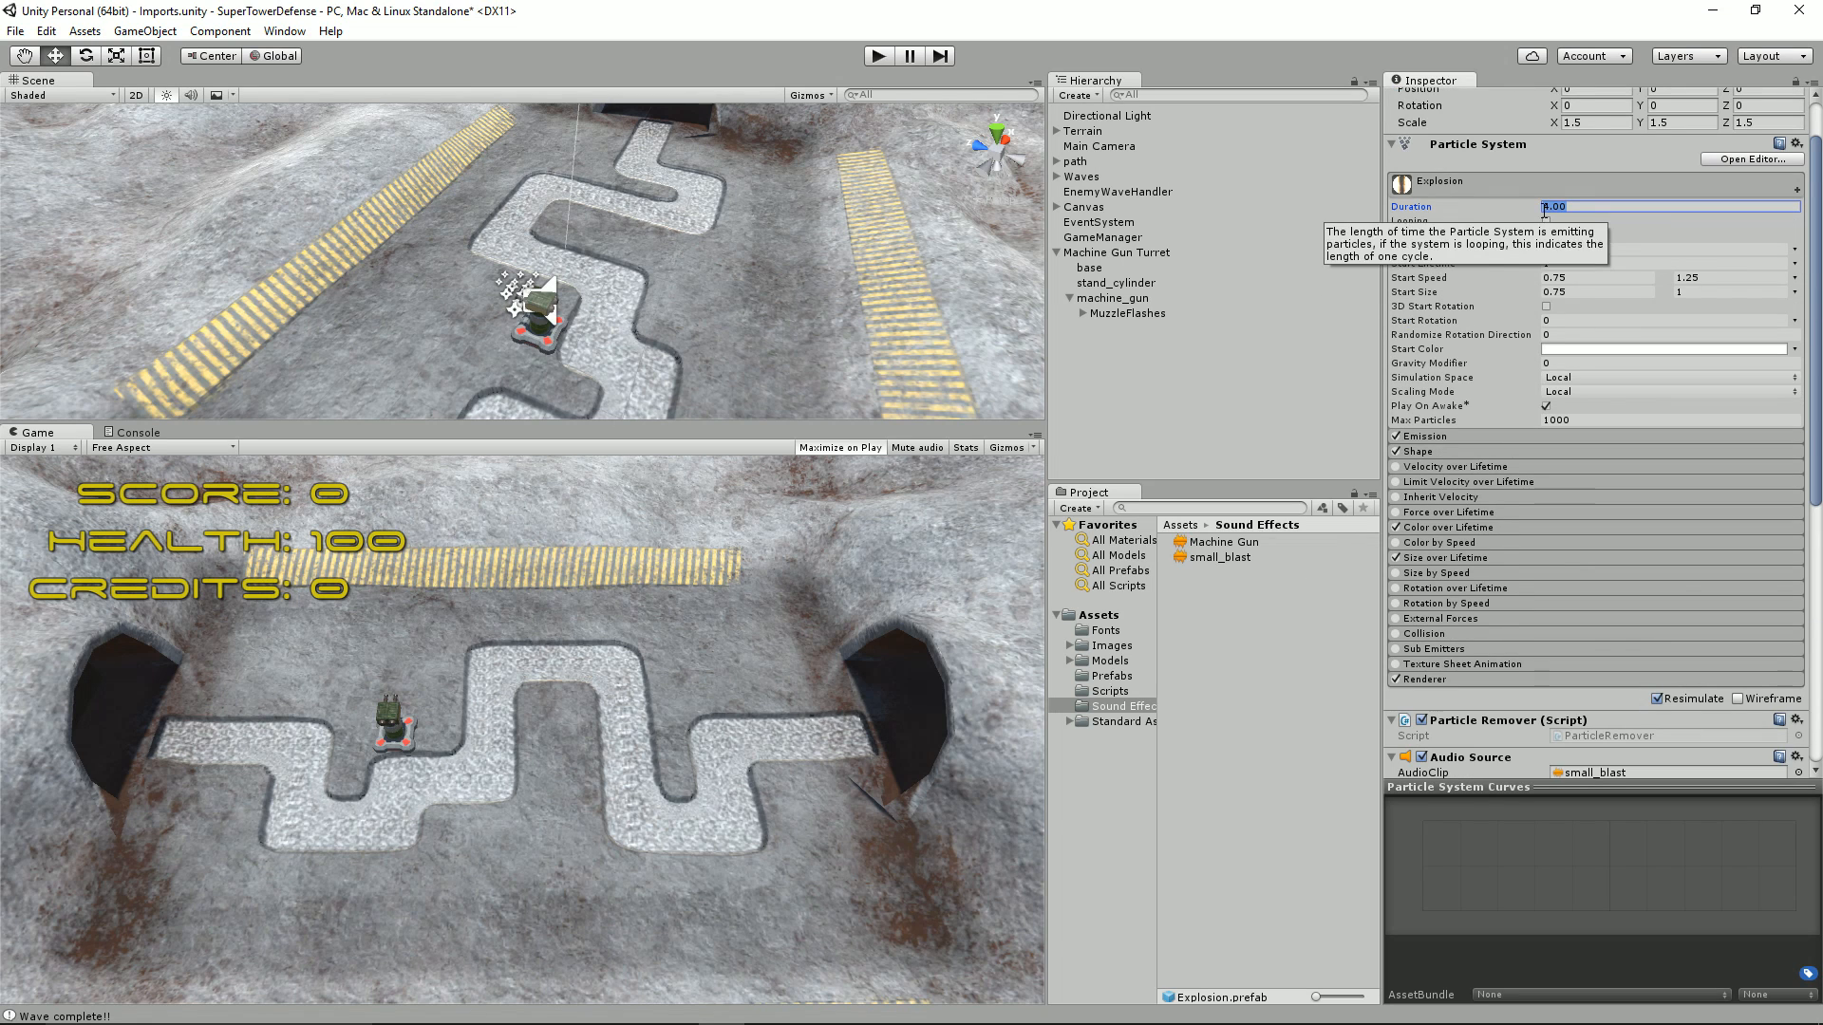
click(1590, 206)
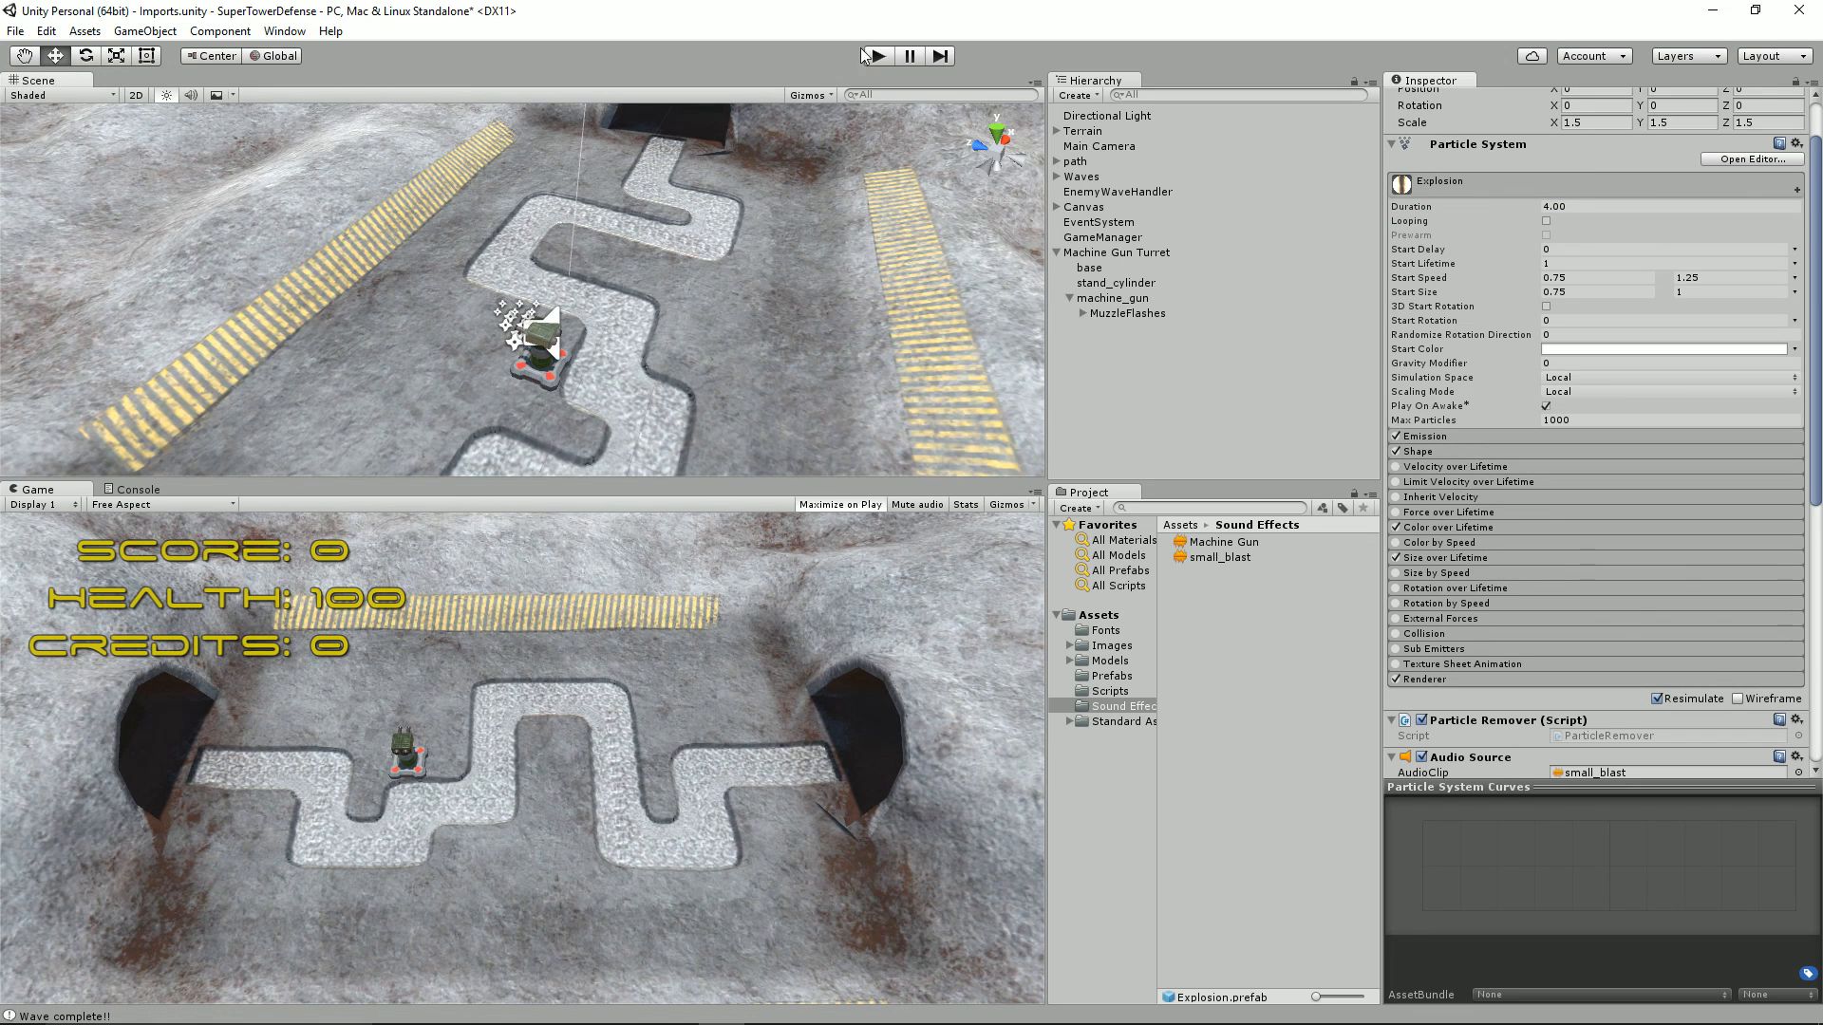
Run the game to check the explosion sound, and stop play mode
click(866, 55)
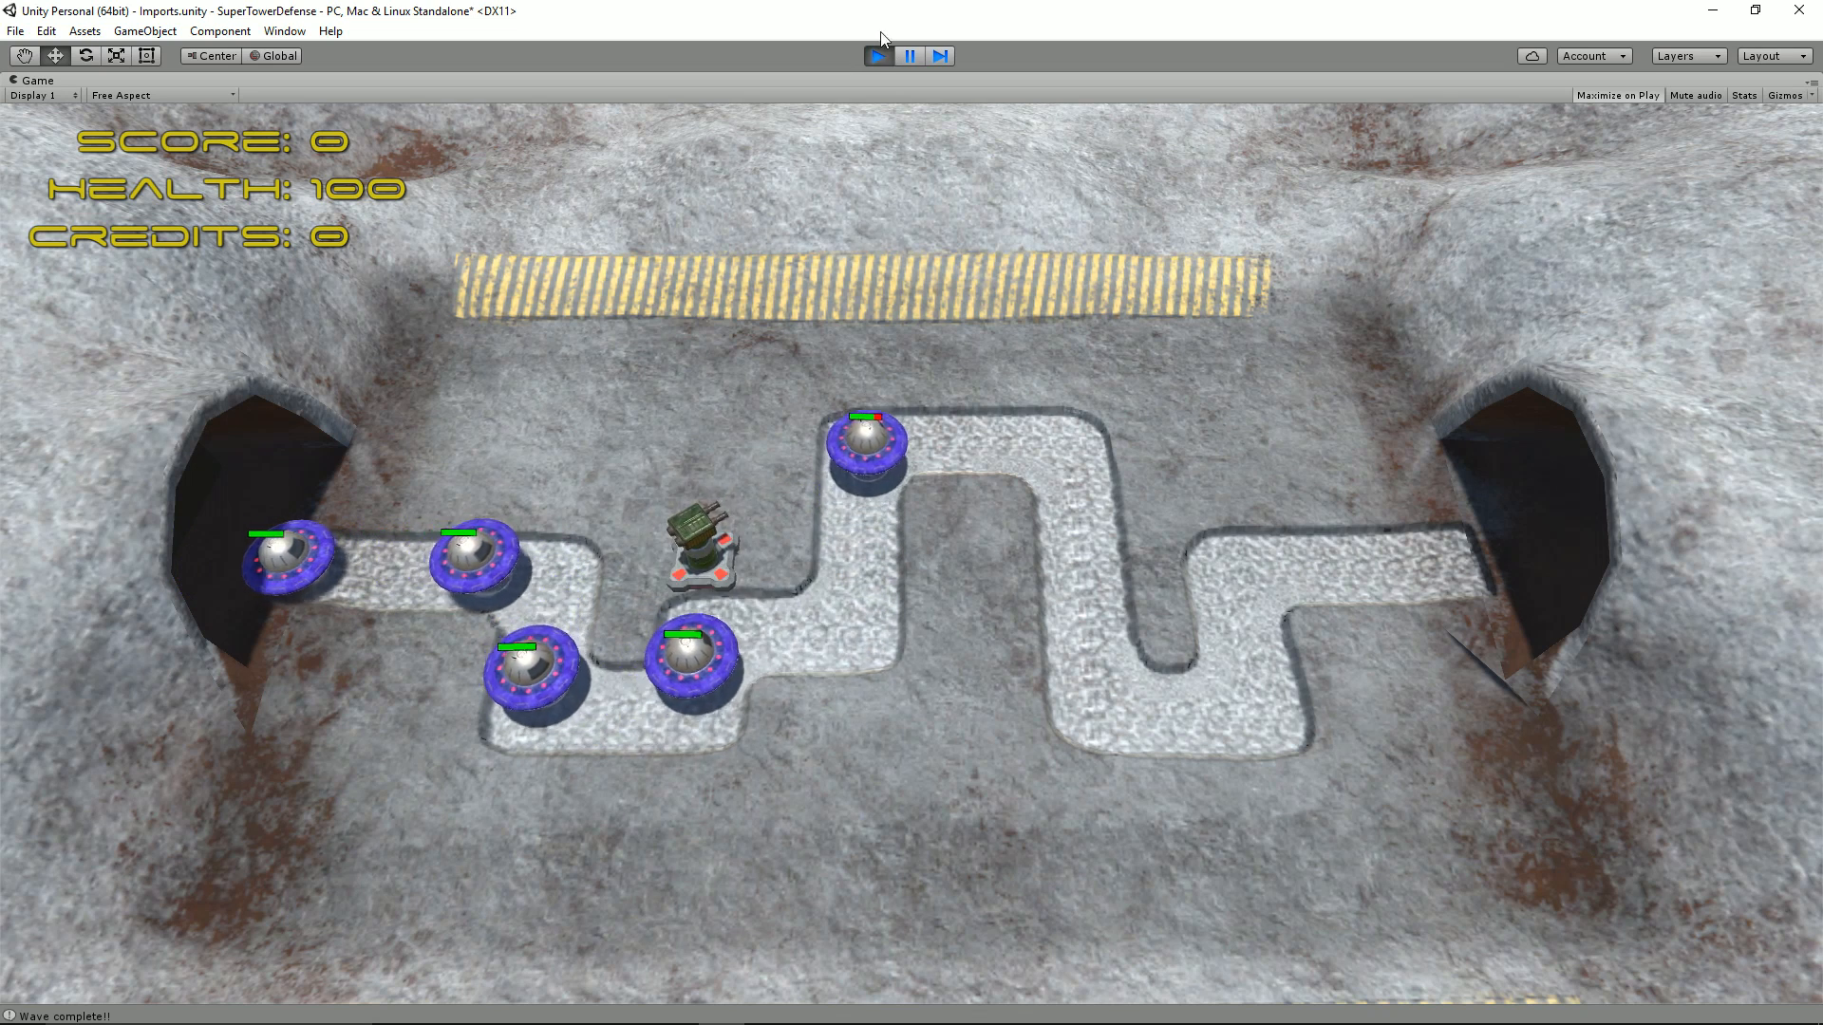
click(880, 55)
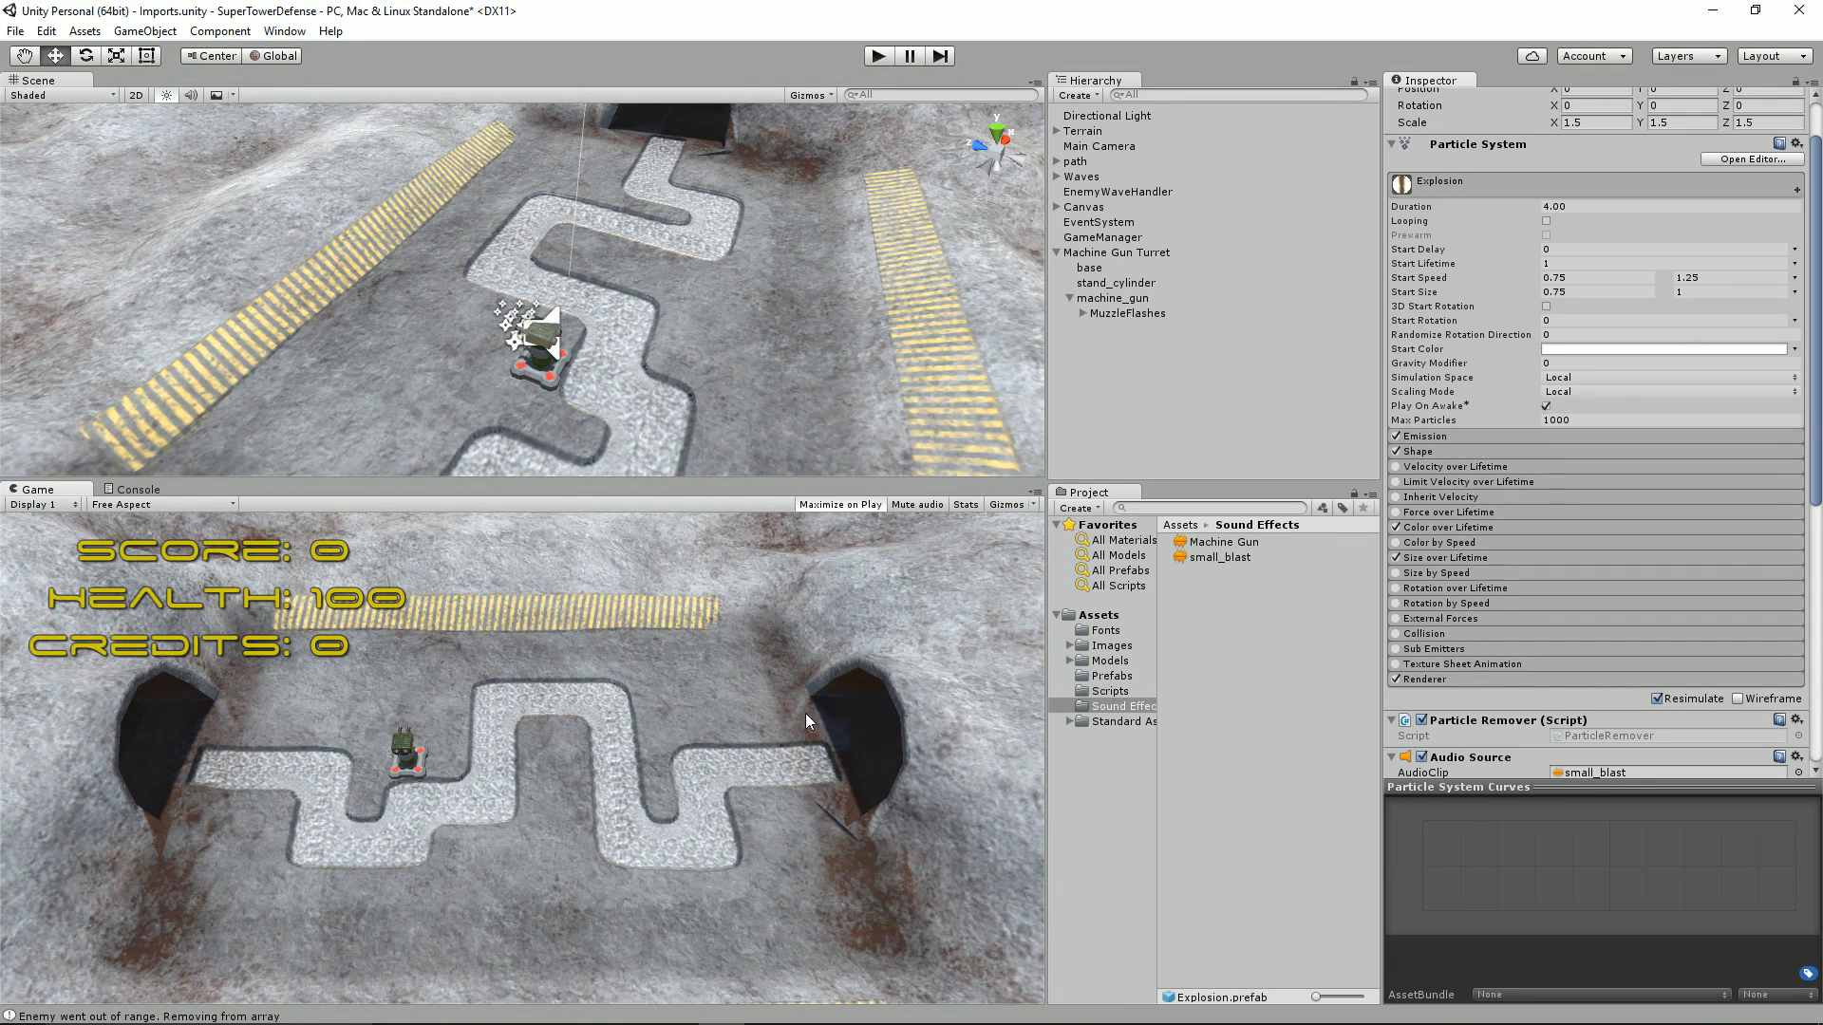
Inspect the Machine Gun clip and the Audio Source settings of the turret's machine_gun object
click(1215, 542)
click(1120, 300)
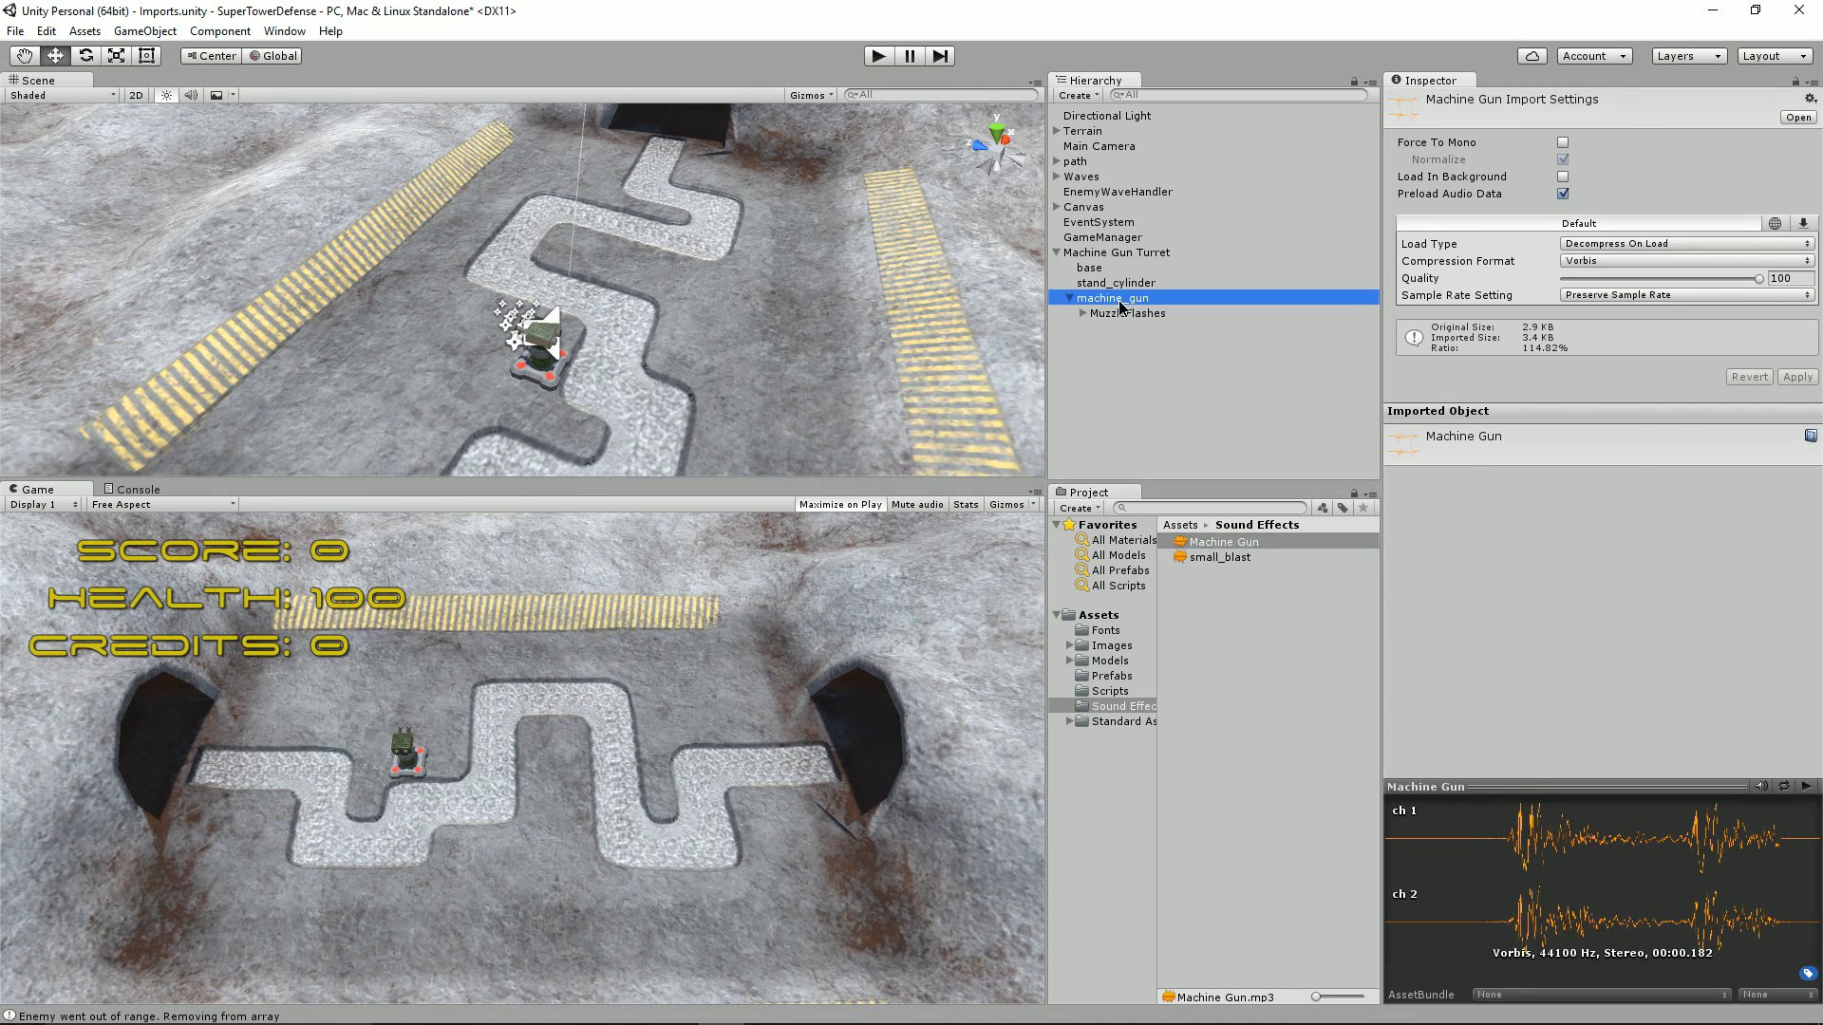
scroll(1588, 706, down, 3)
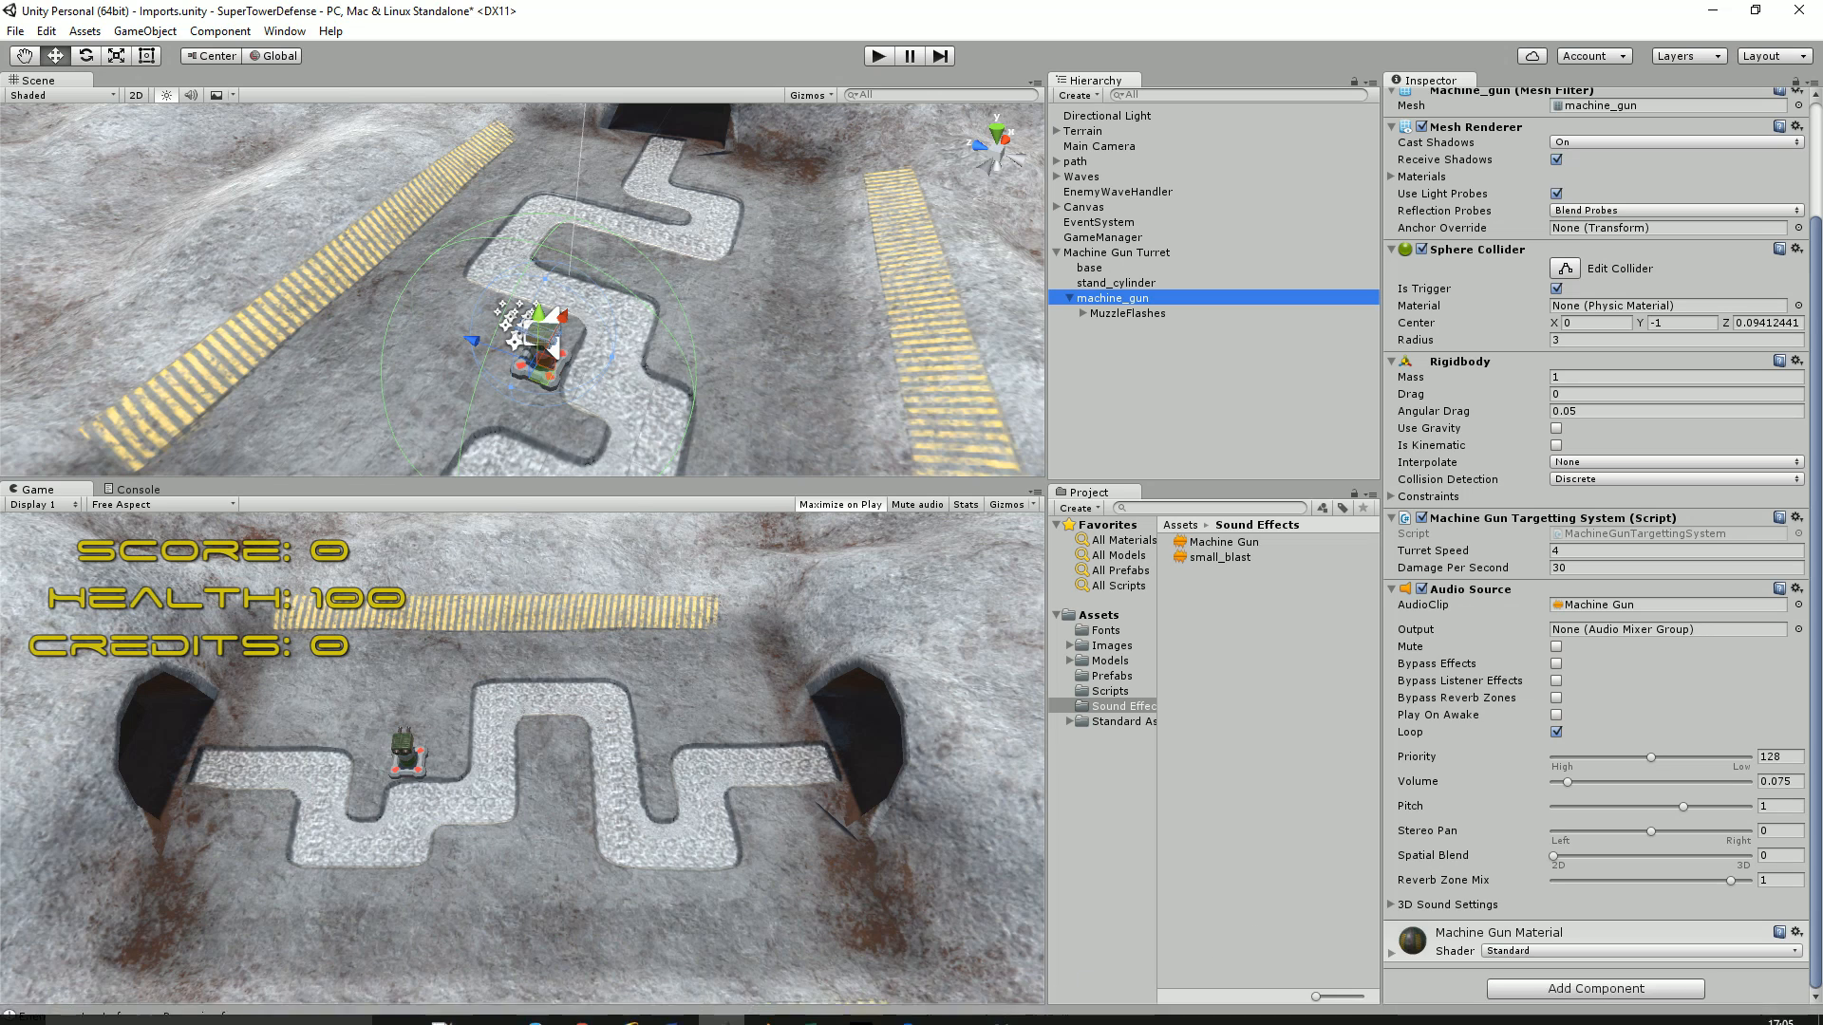
In MonoDevelop, examine the firingSound declaration and its GetComponent<AudioSource> assignment, and compare them with the Audio Source in Unity
click(1000, 1006)
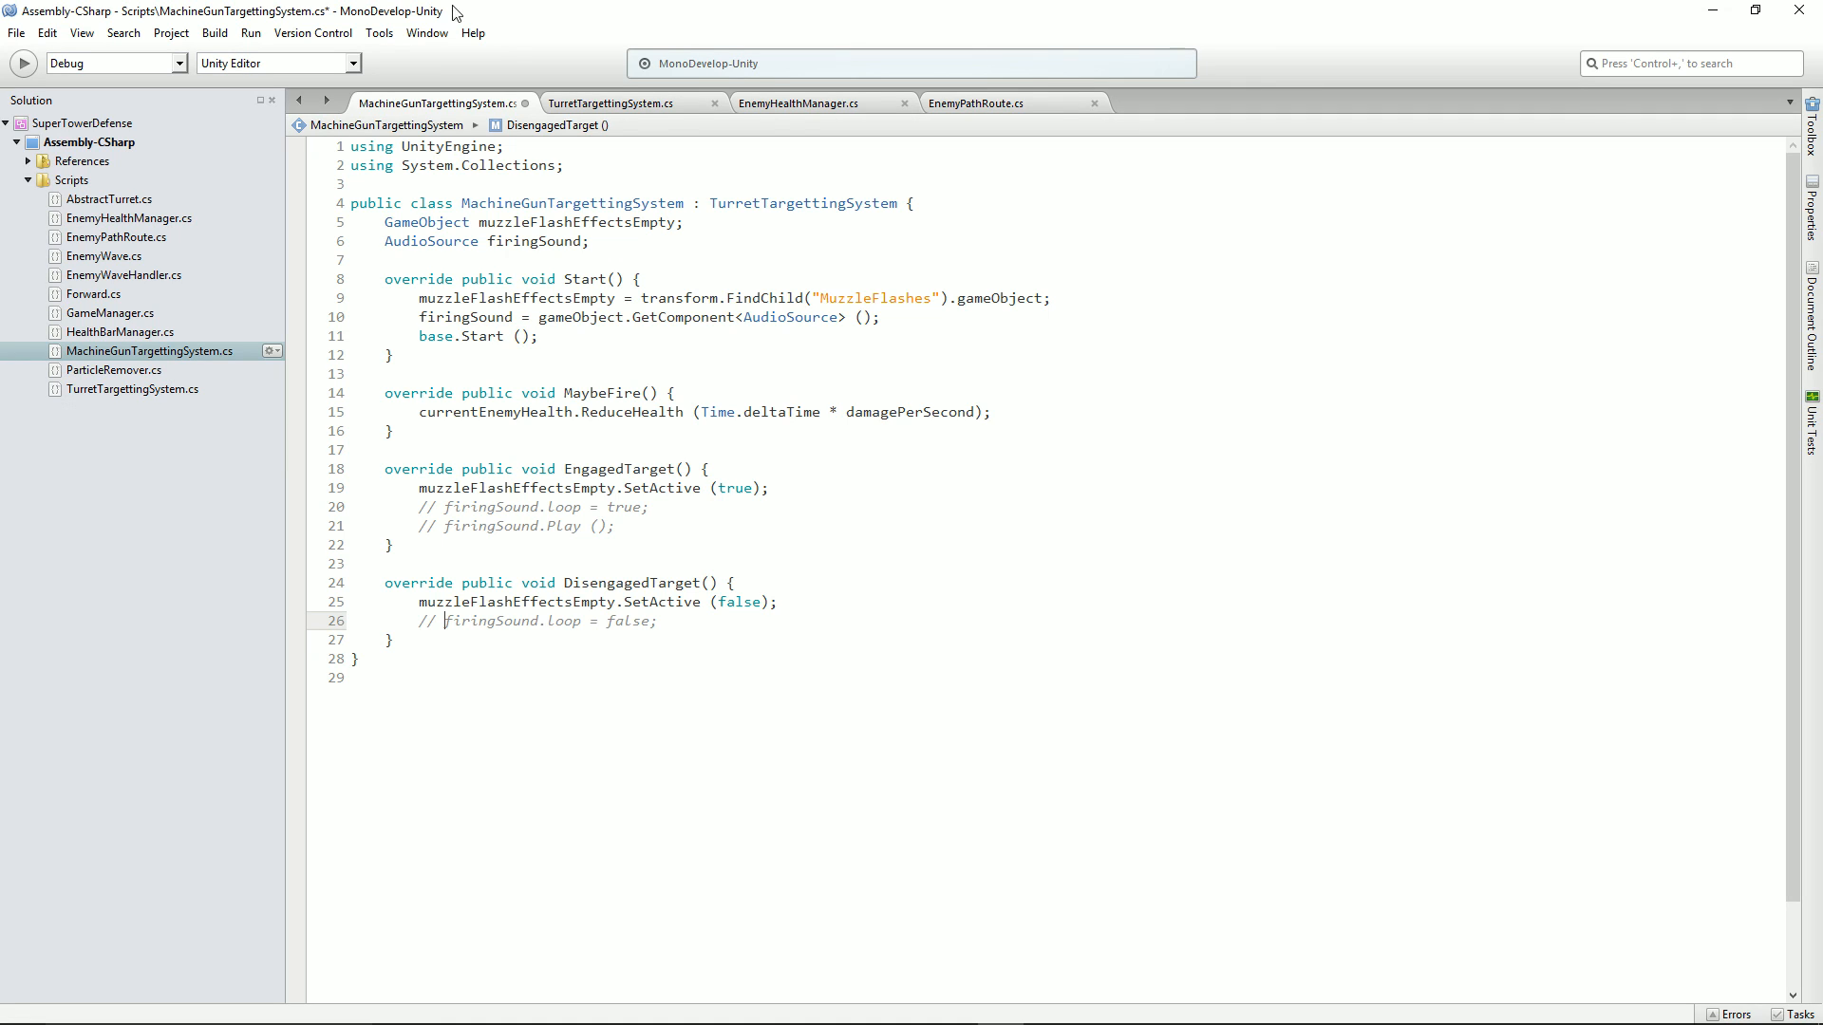
drag(385, 241, 590, 241)
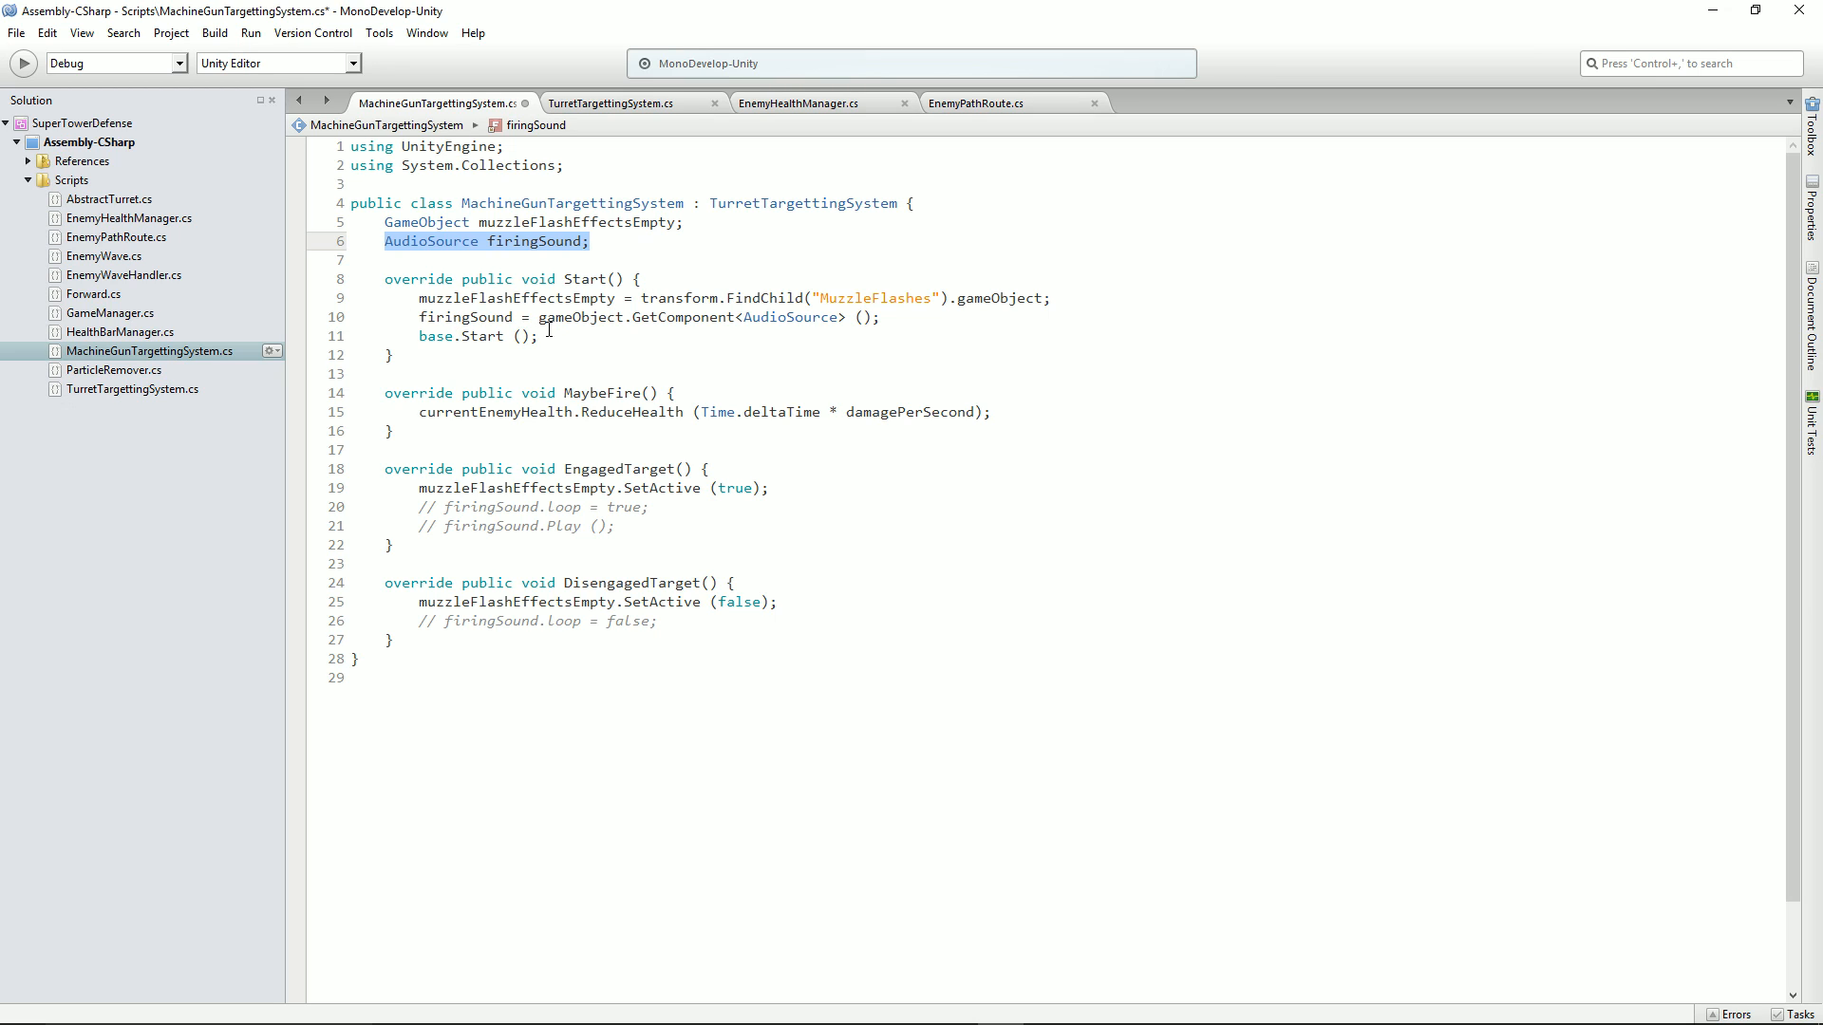
drag(419, 317, 880, 317)
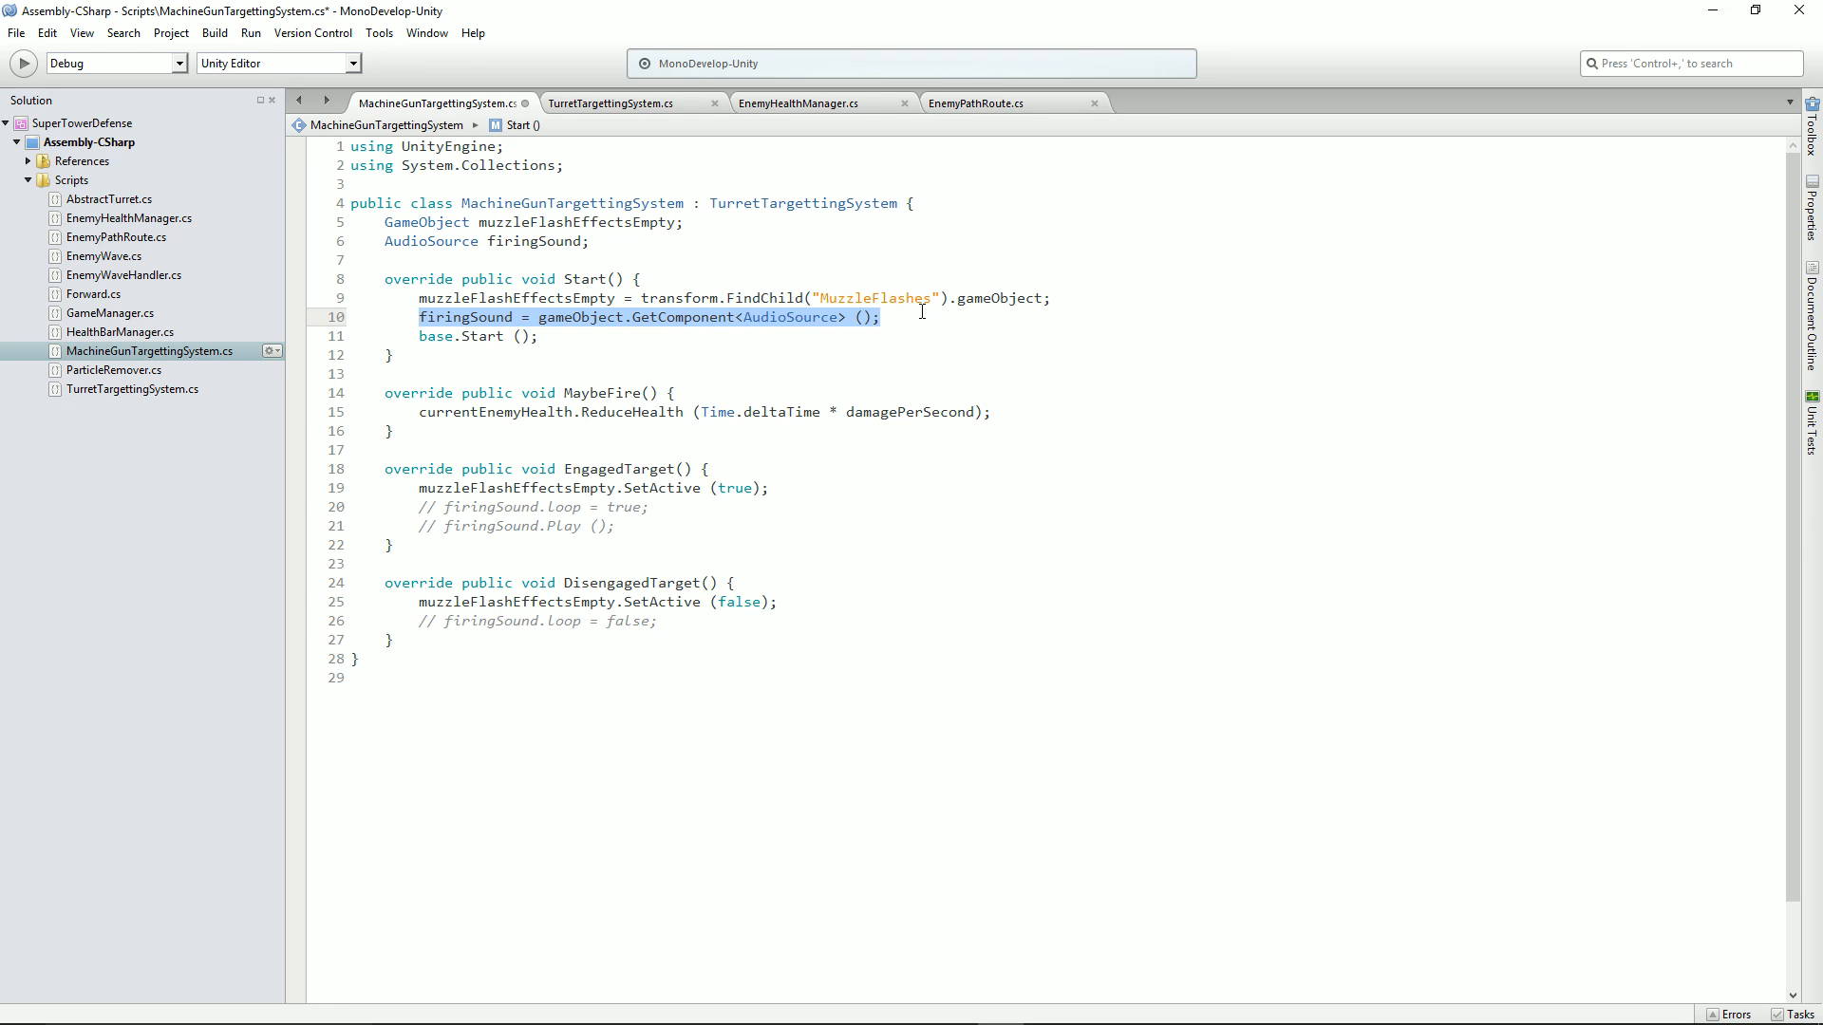
double_click(805, 317)
key(alt+Tab)
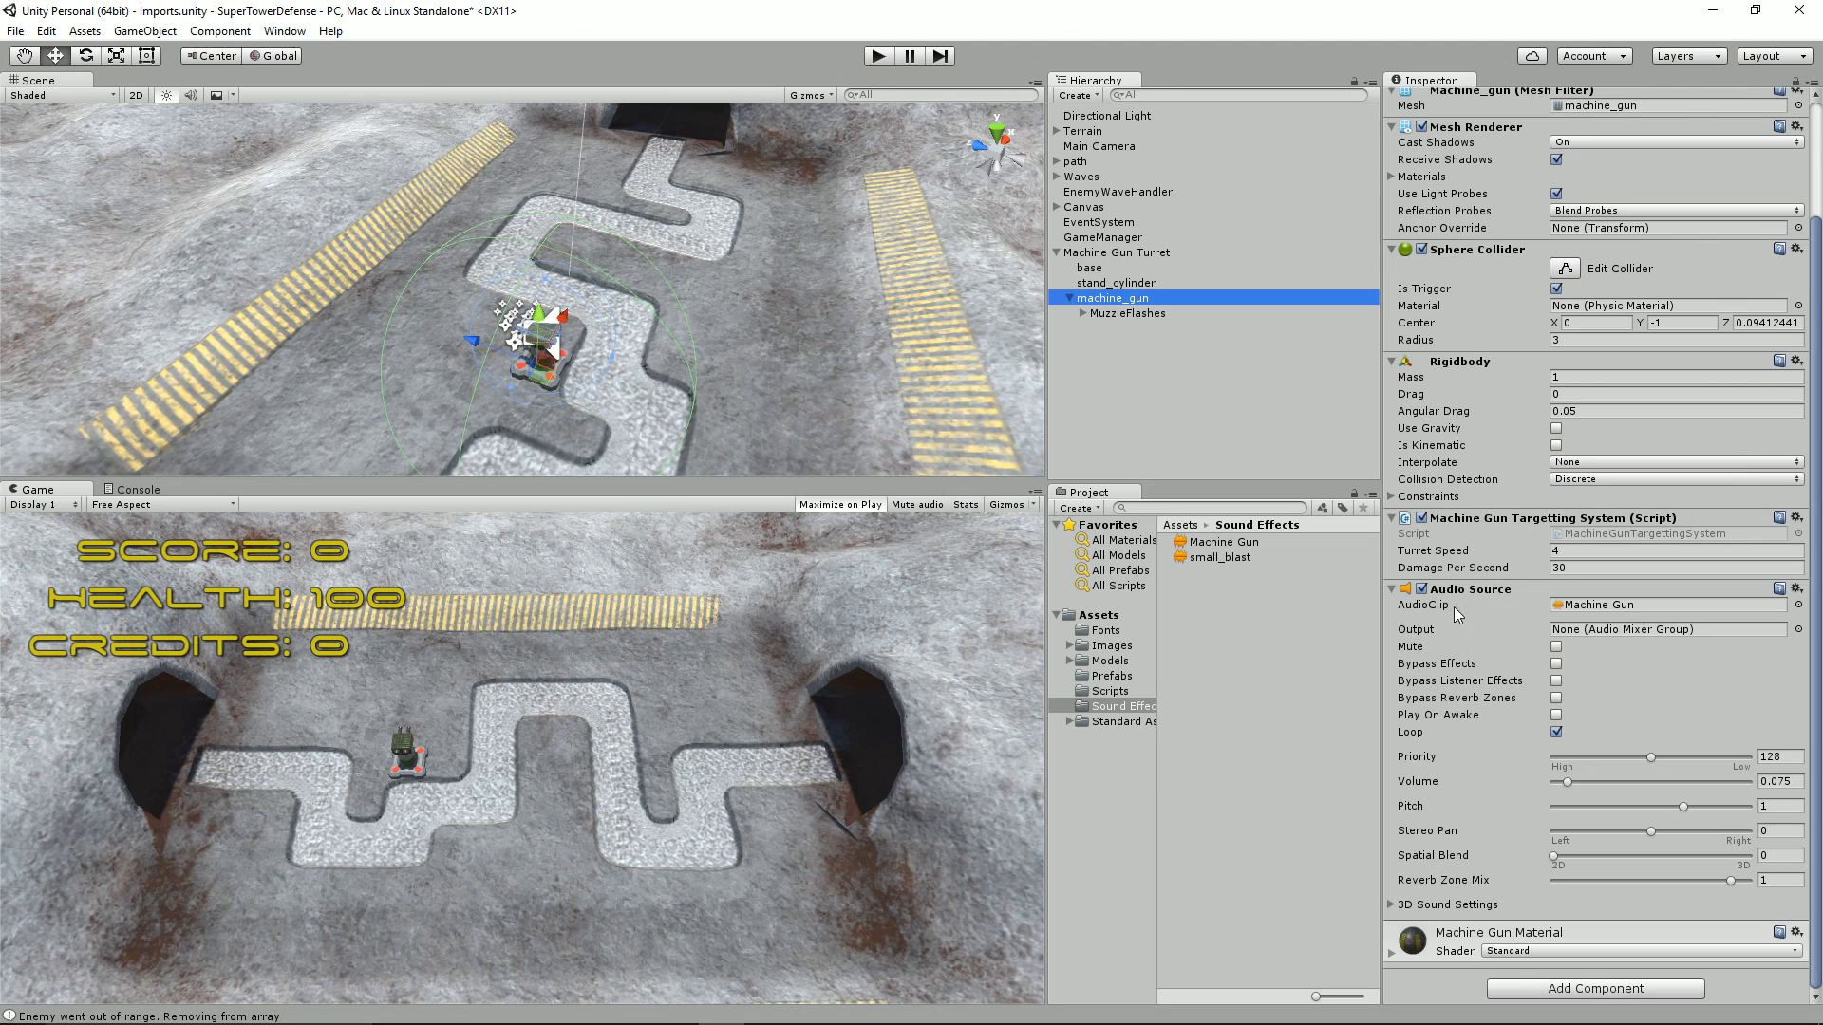
Back in MonoDevelop, uncomment the firingSound.loop = true and firingSound.Play () lines in the EngagedTarget method
key(alt+Tab)
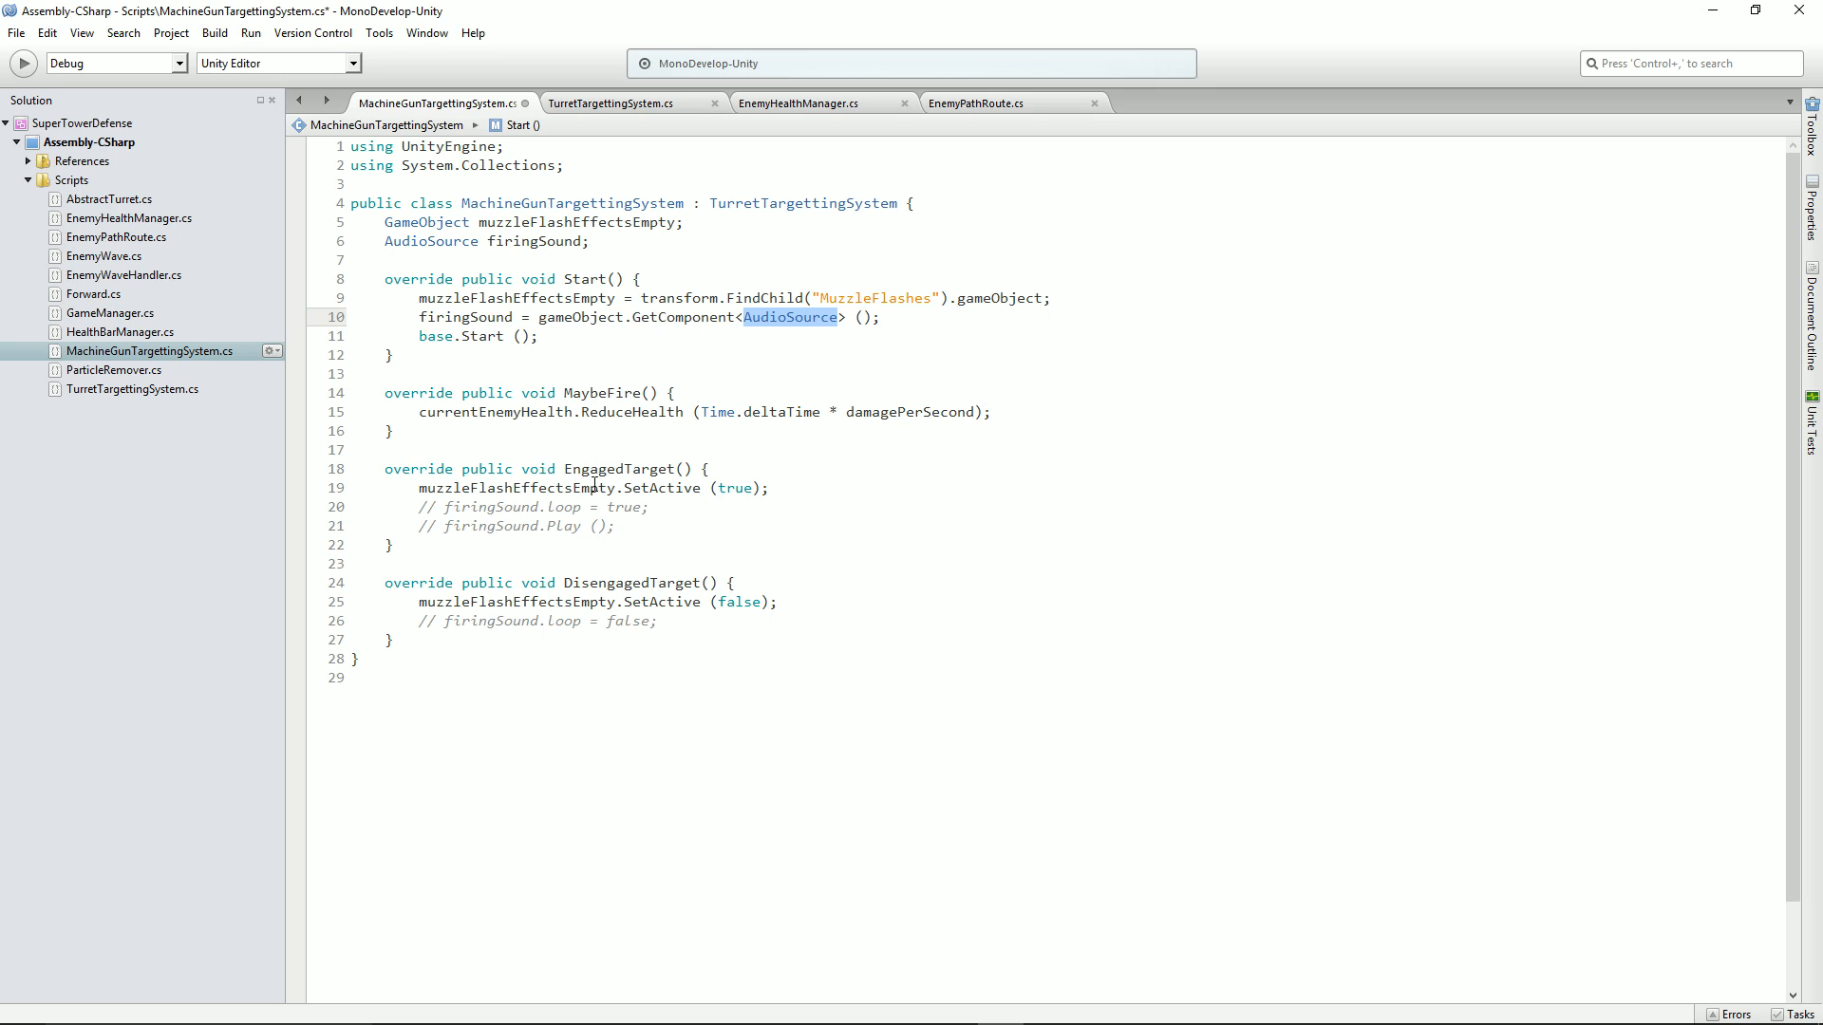
click(454, 507)
key(BackSpace)
key(BackSpace)
key(BackSpace)
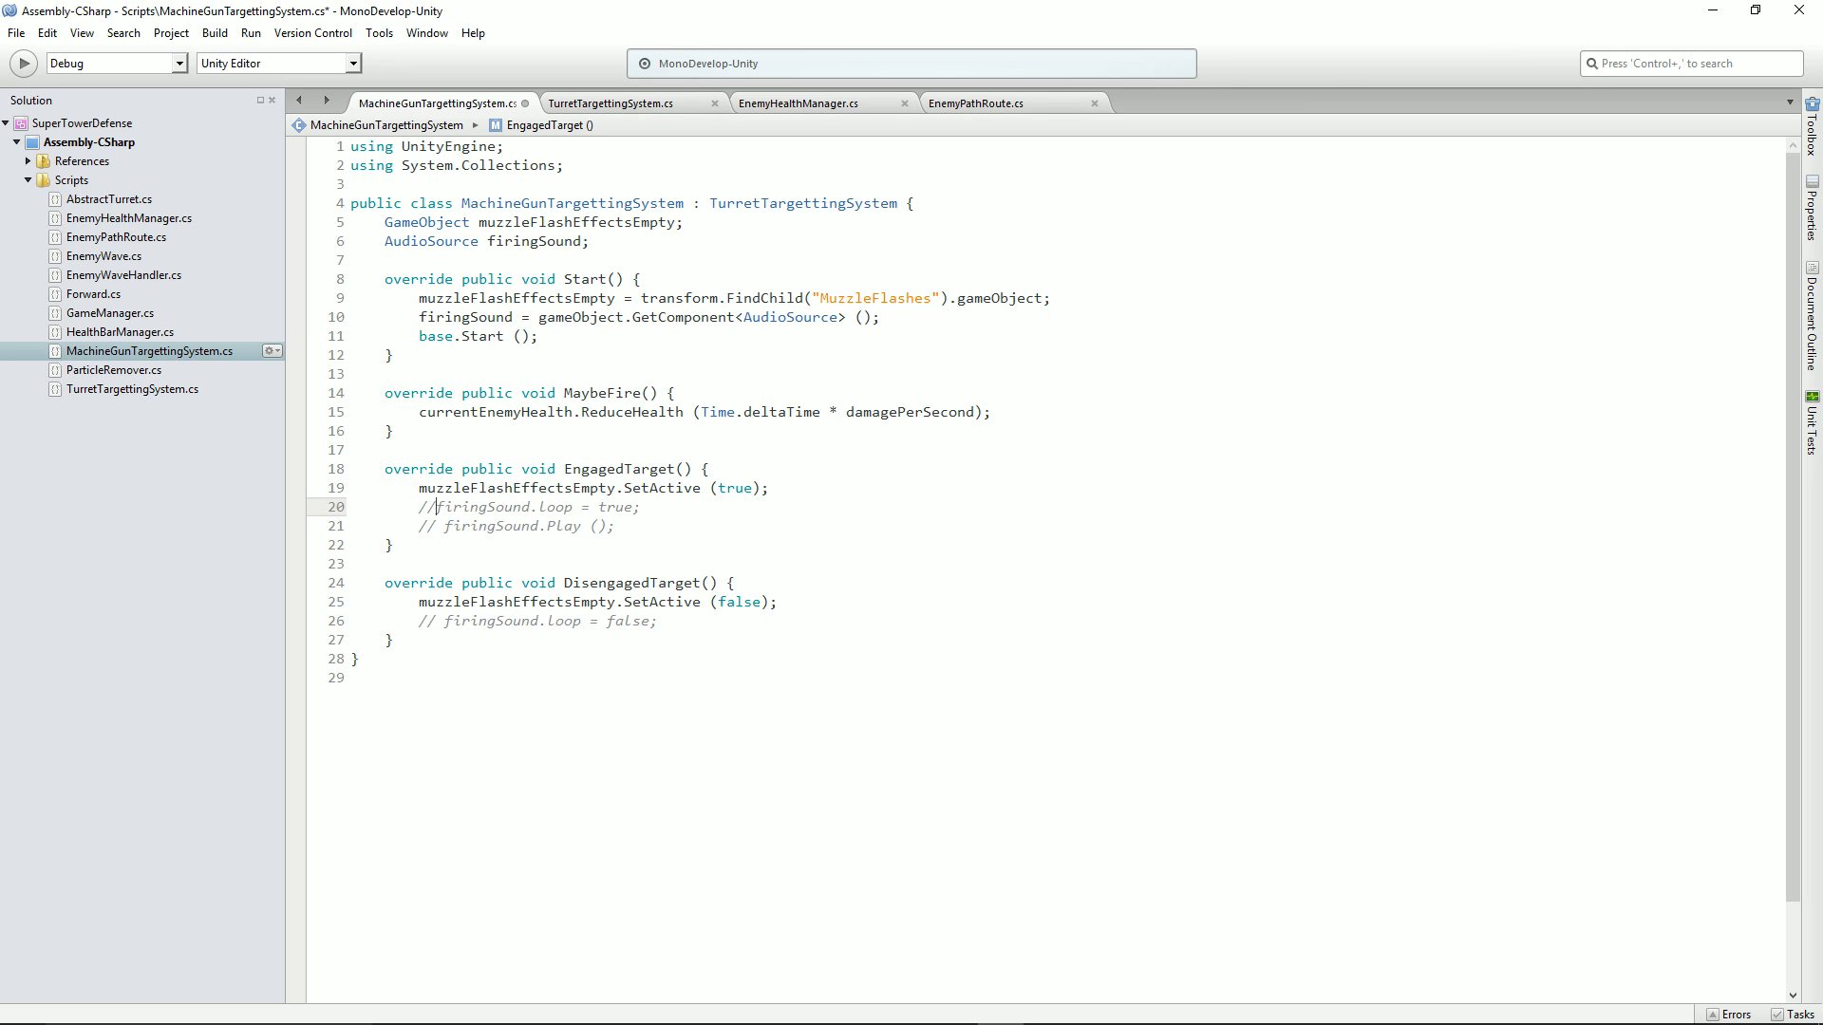
key(Down)
key(Delete)
key(Delete)
key(Delete)
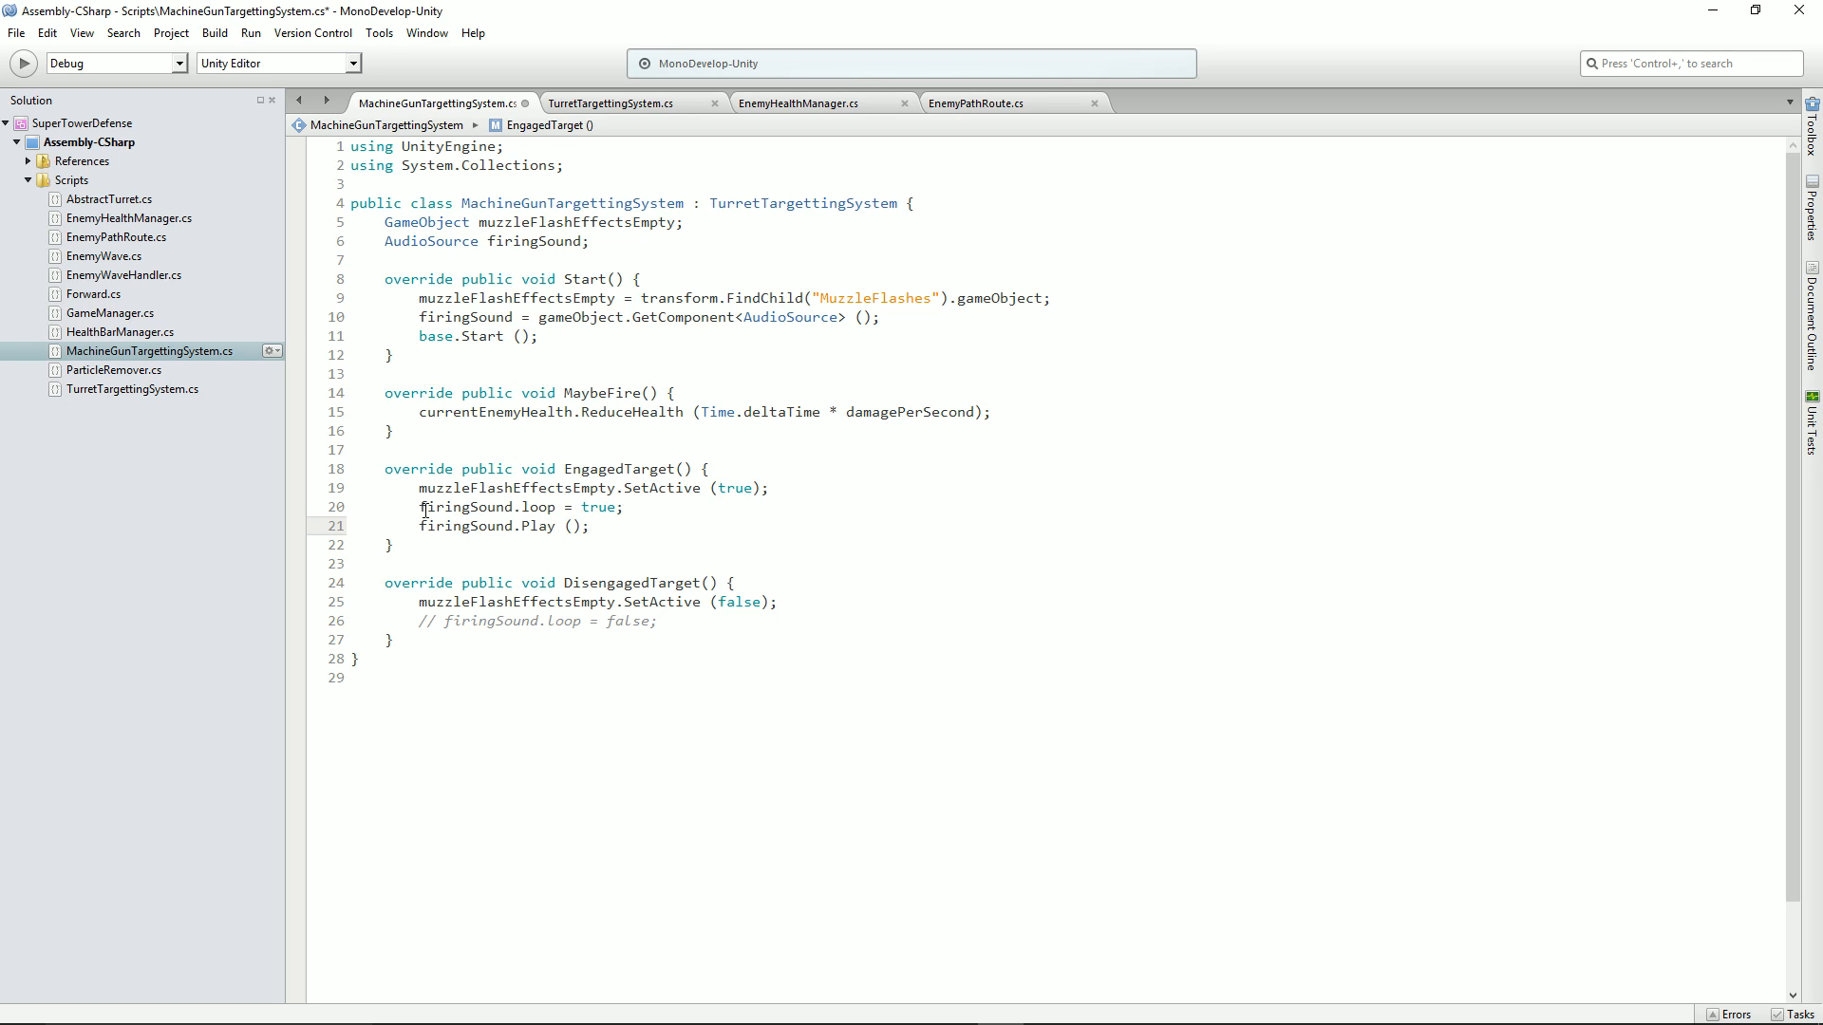
drag(421, 507, 624, 507)
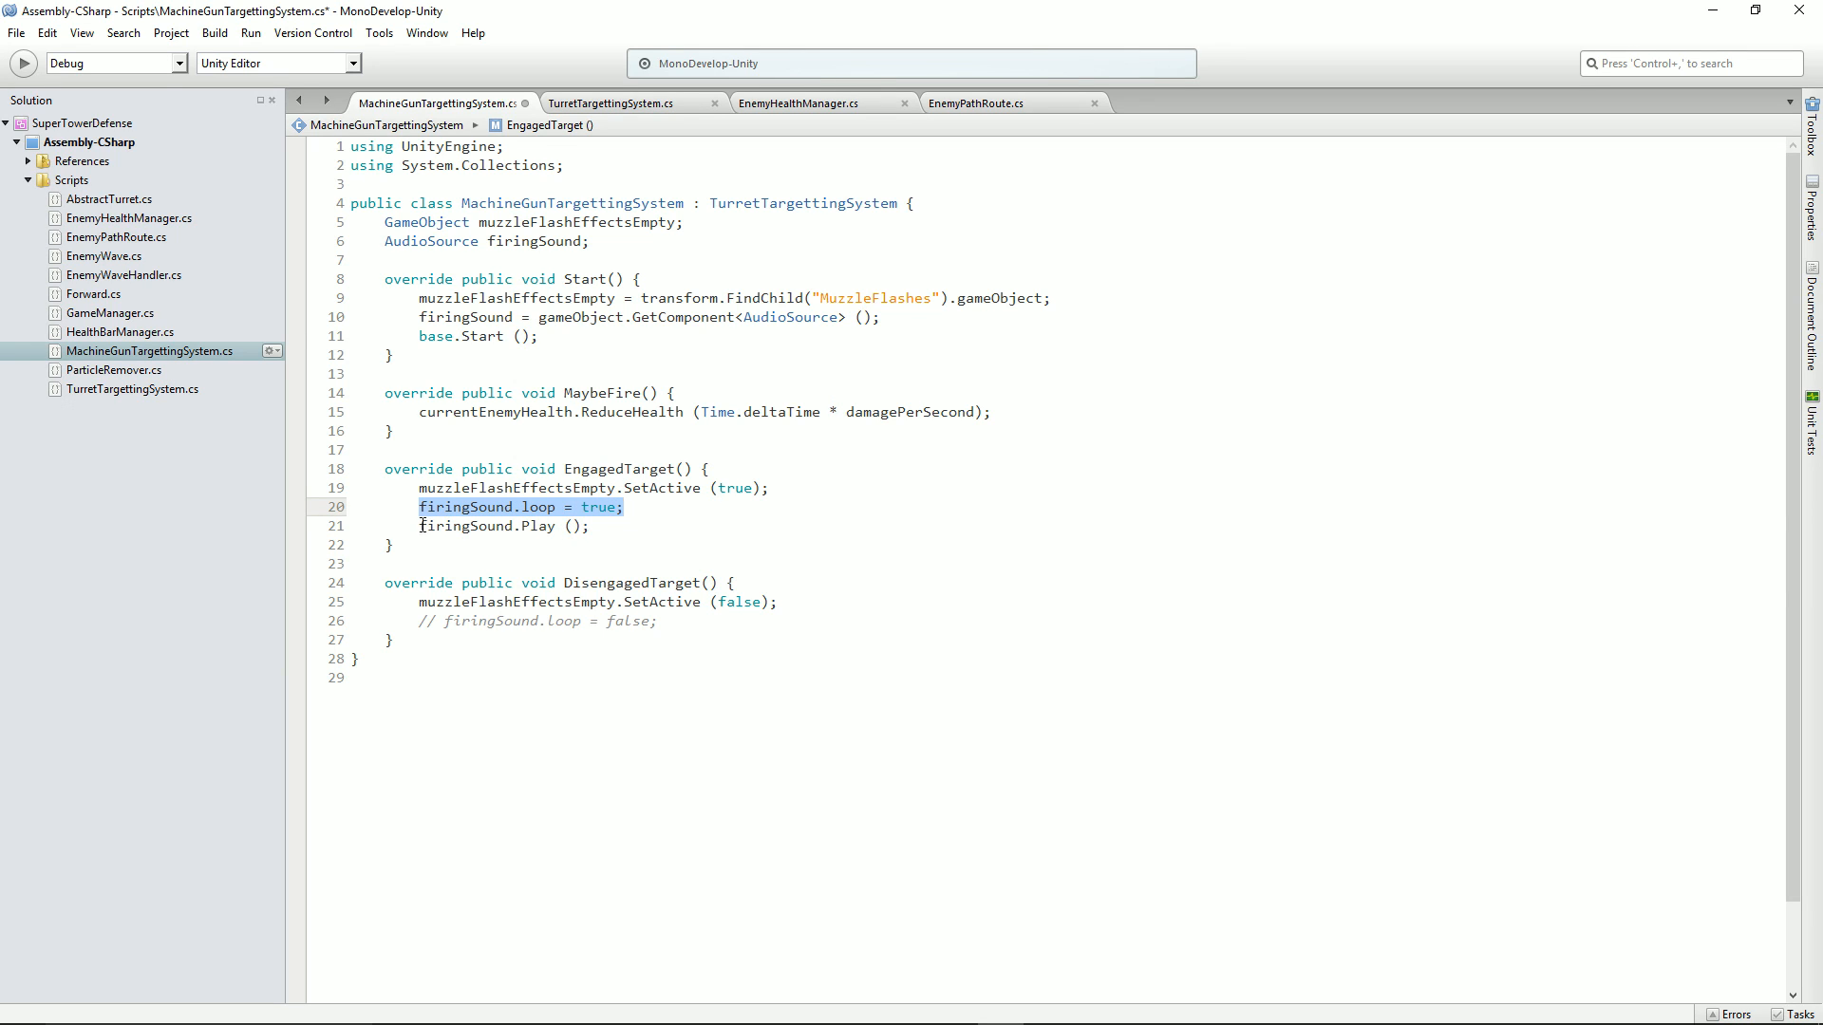
Uncomment the firingSound.loop = false line in the DisengagedTarget method and save the MachineGunTargettingSystem.cs script
drag(427, 526, 590, 526)
click(637, 518)
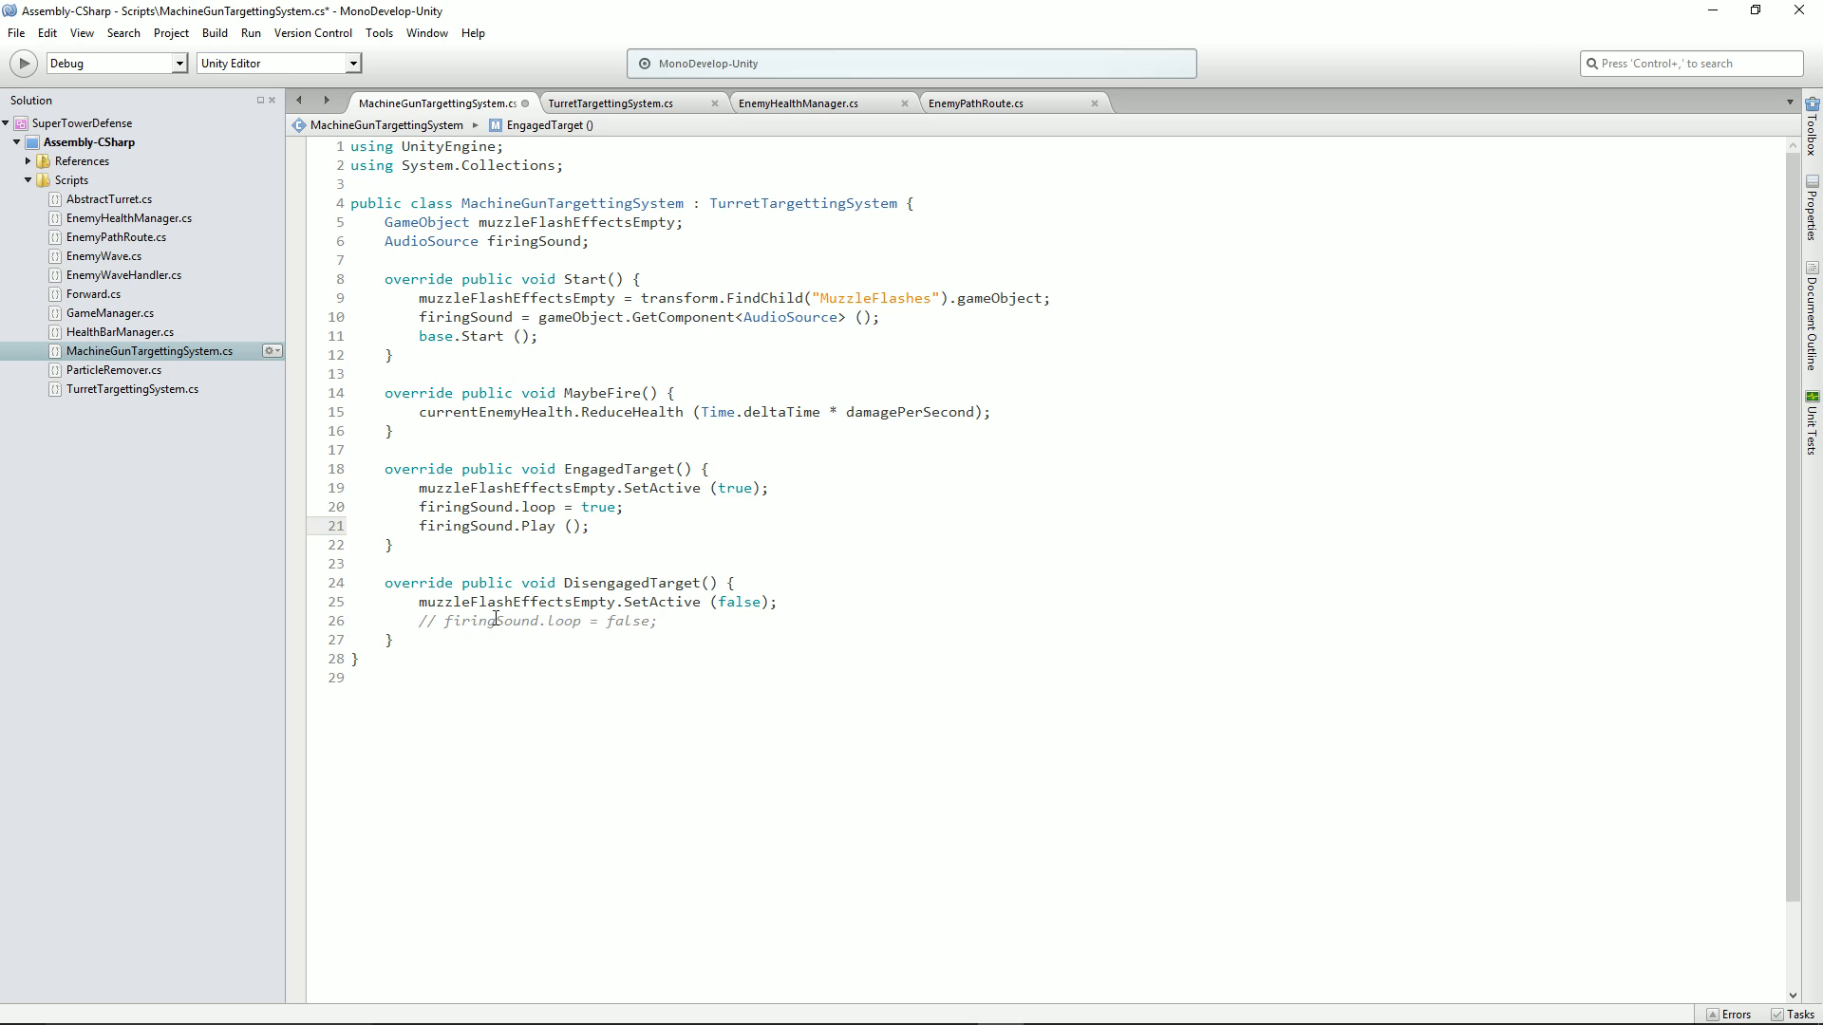
click(495, 621)
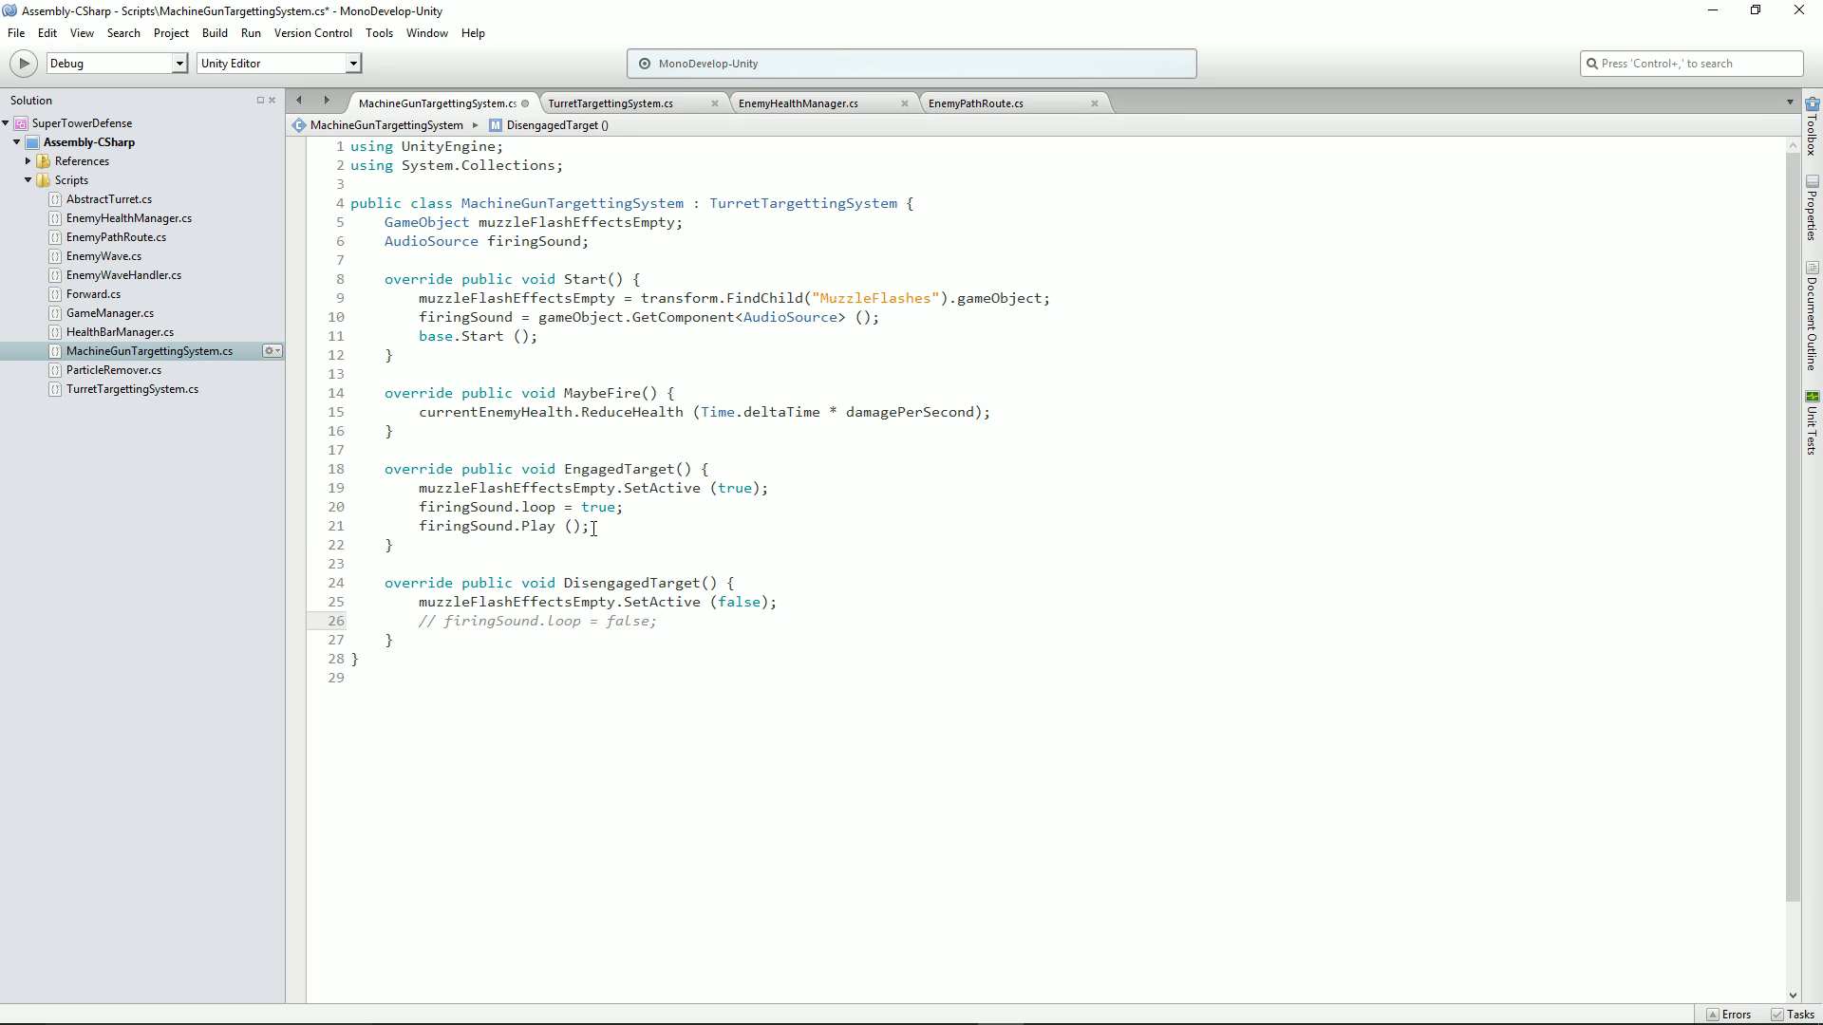
key(ctrl+slash)
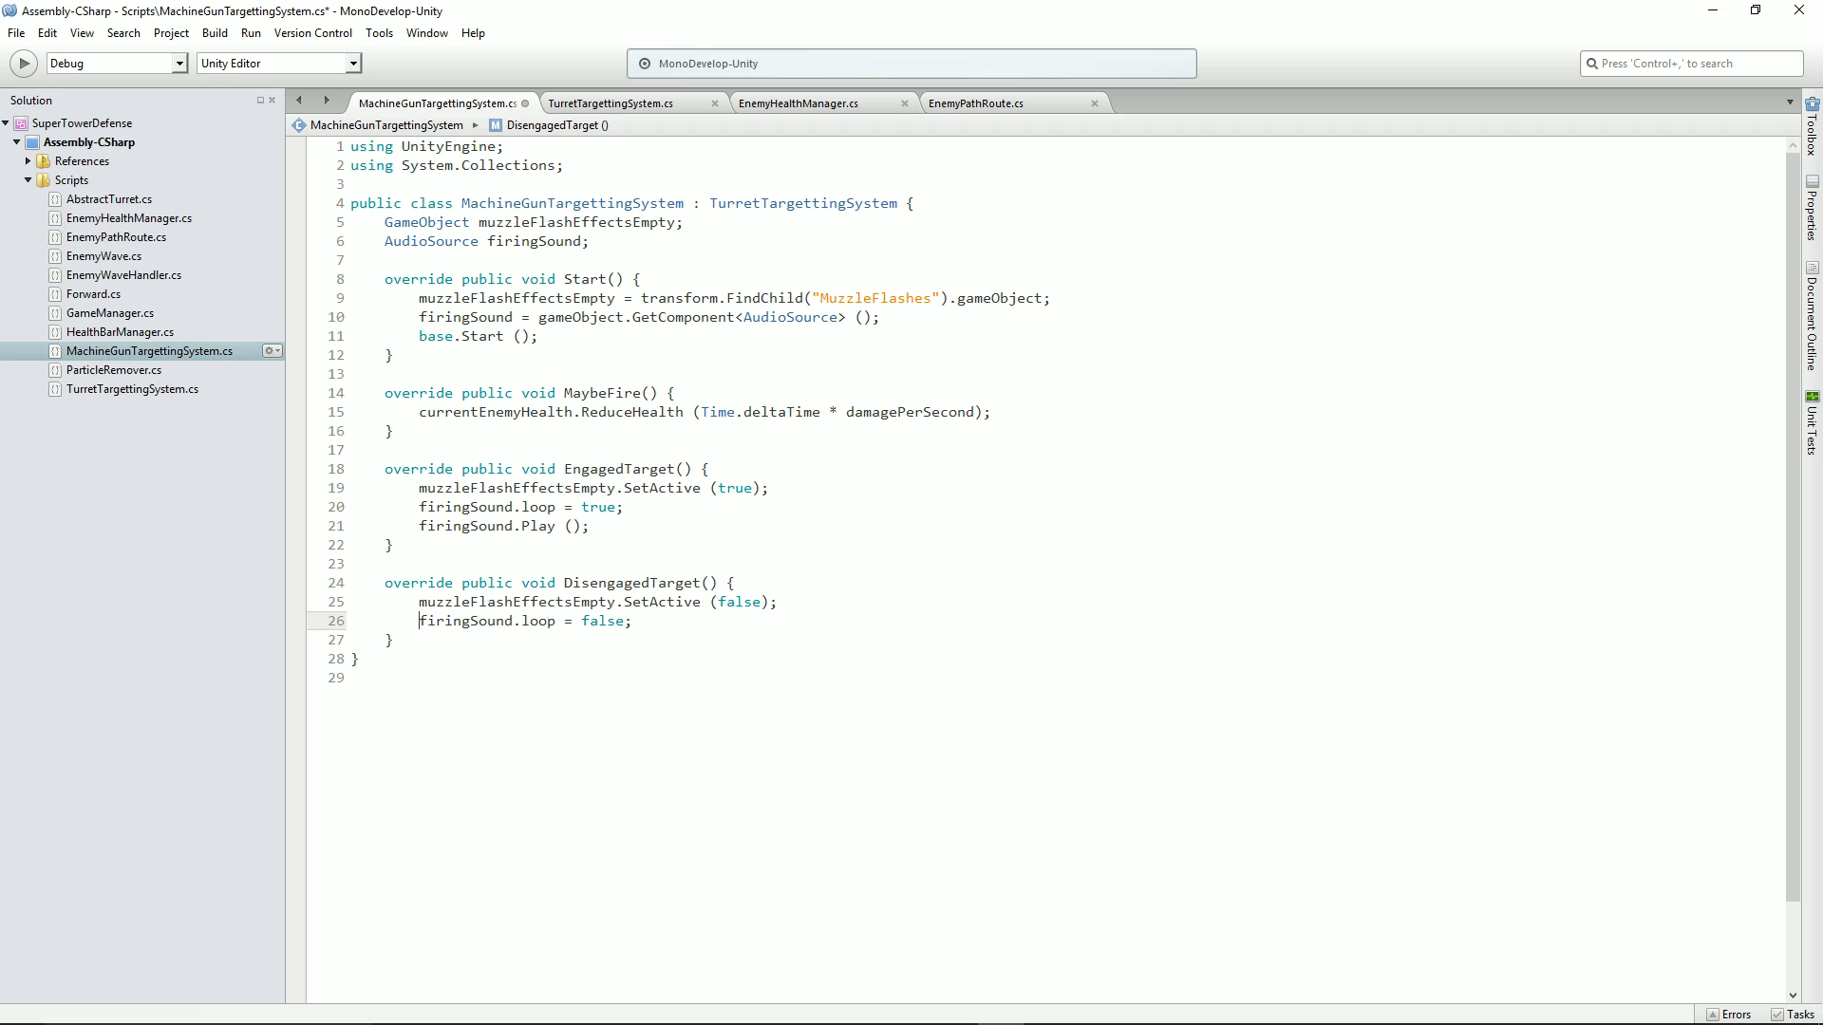
key(ctrl+s)
Switch to Unity and inspect the Audio Source volume and loop settings of the turret's machine_gun object
key(alt+Tab)
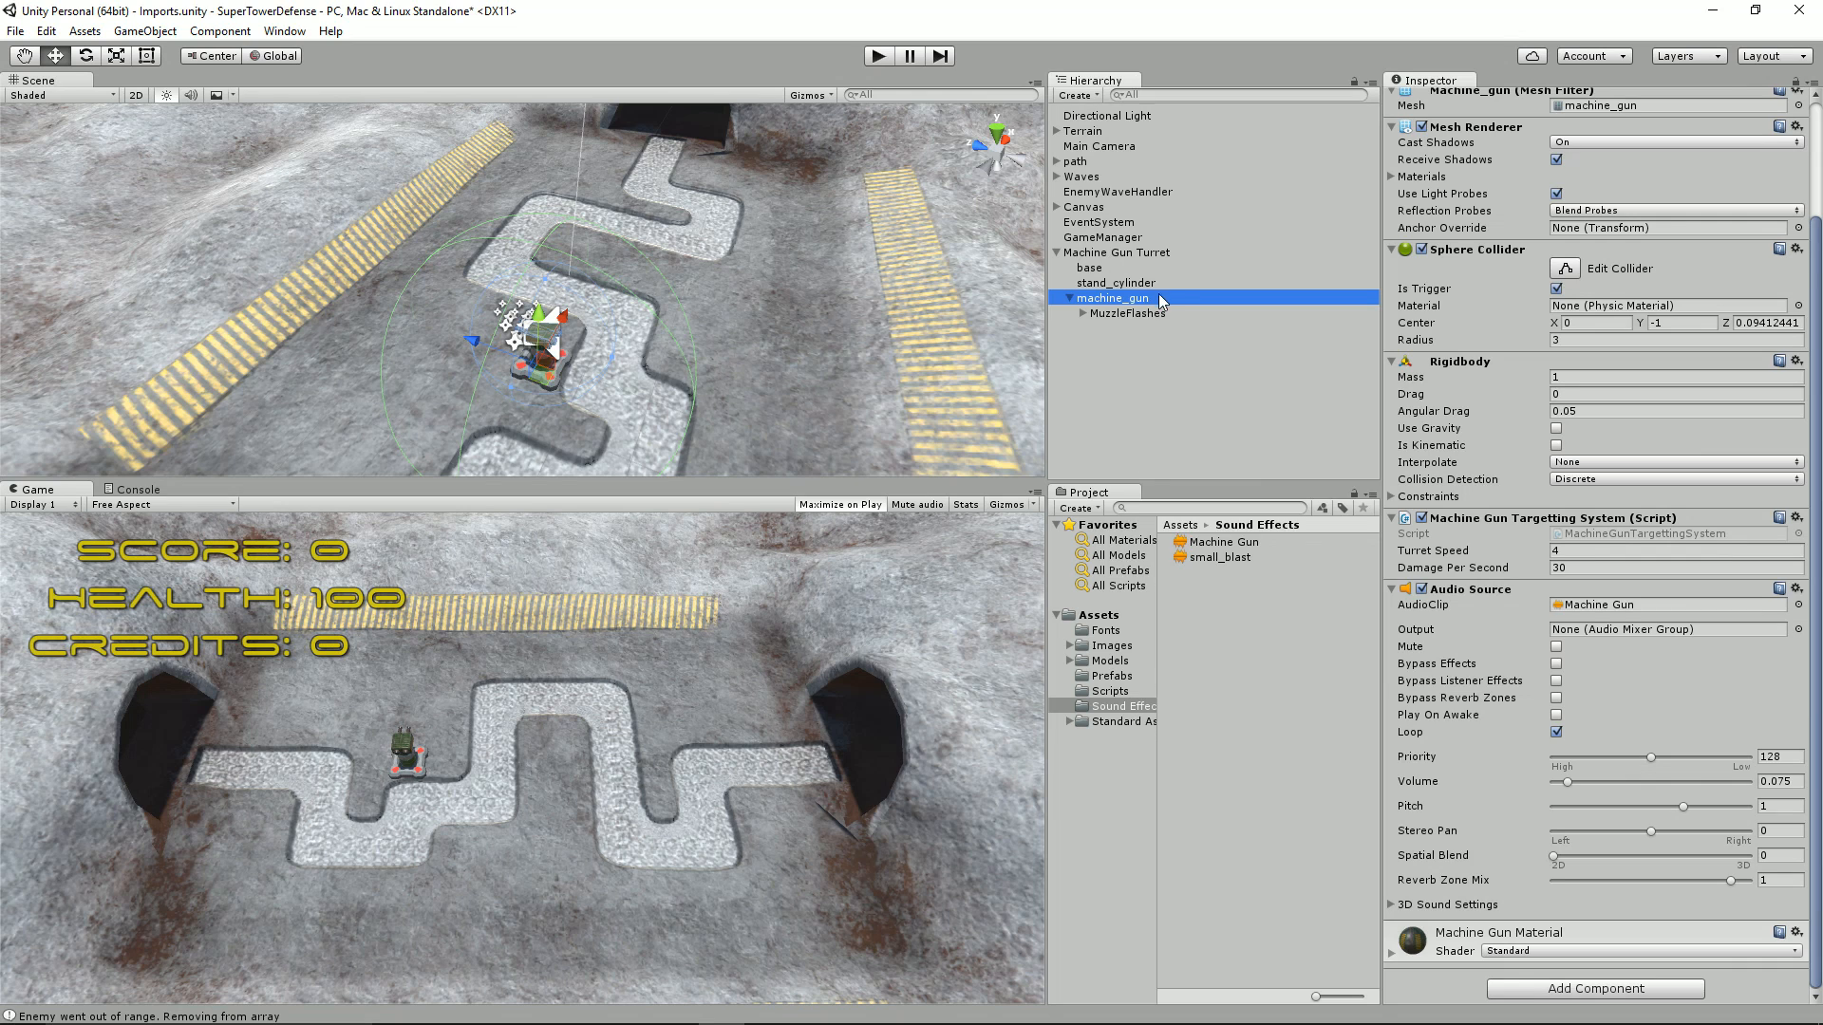
key(F2)
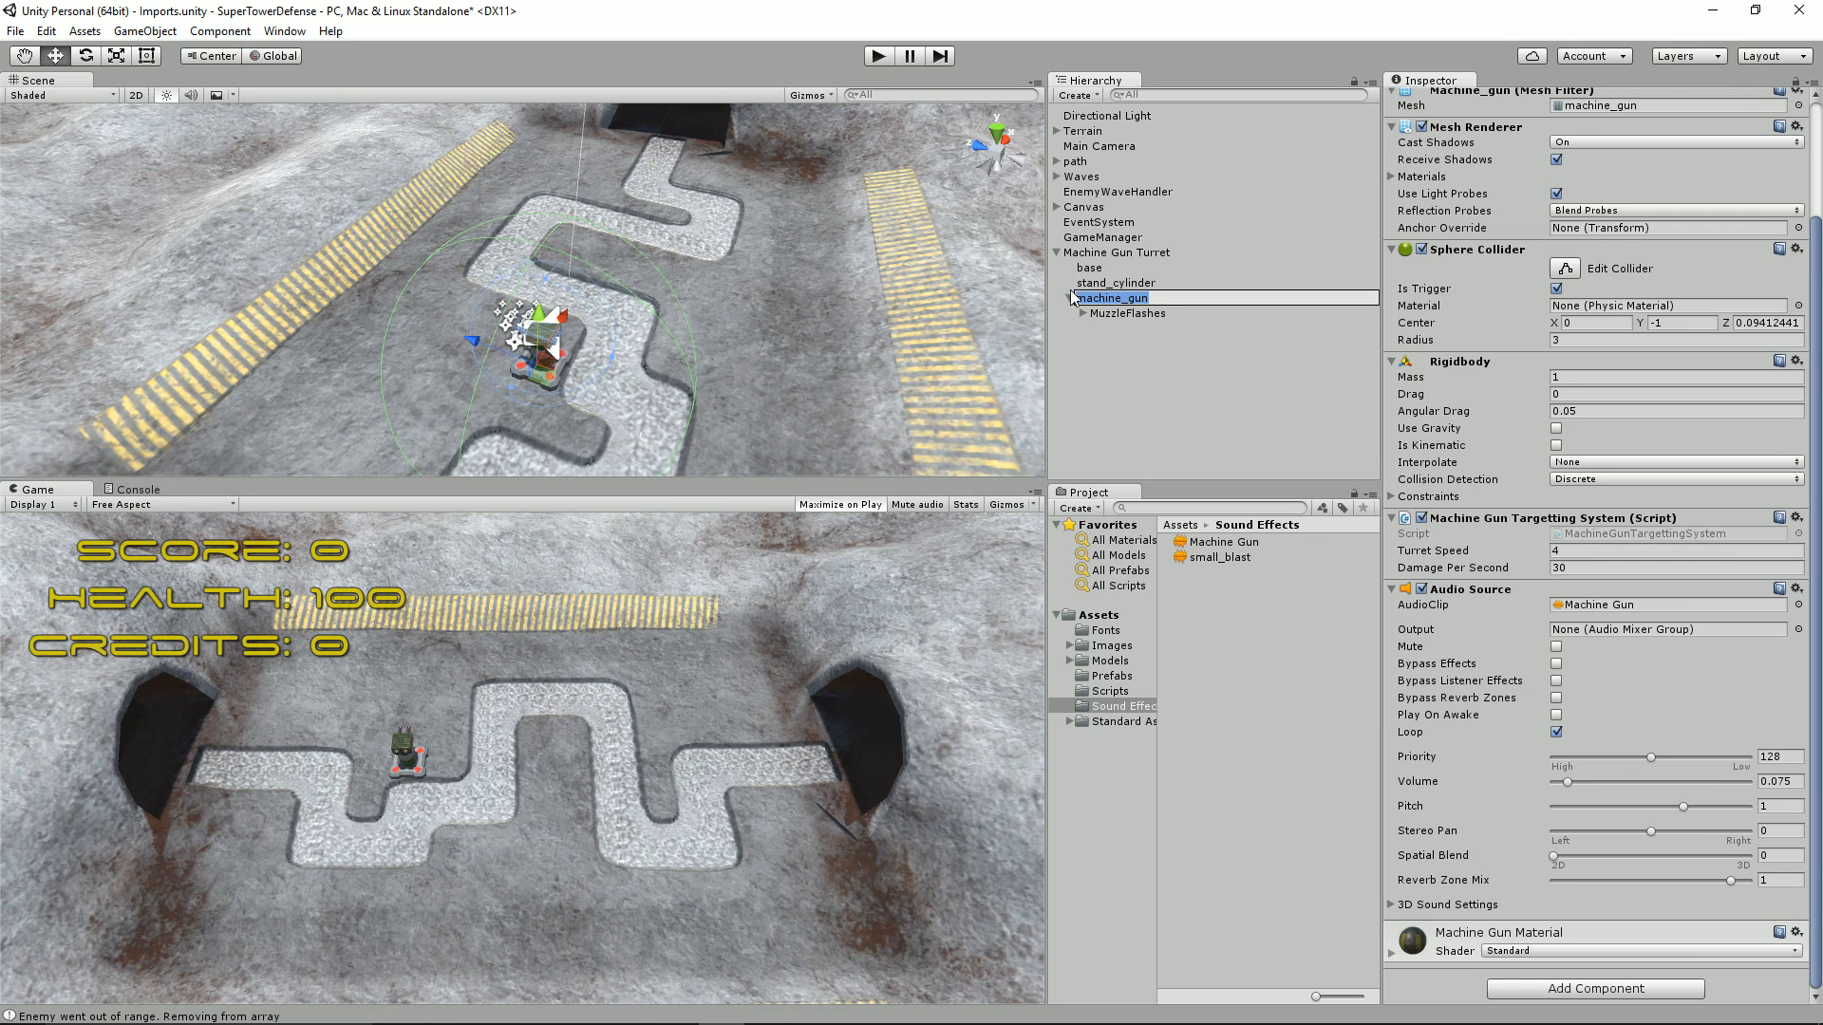
click(1106, 314)
click(1111, 299)
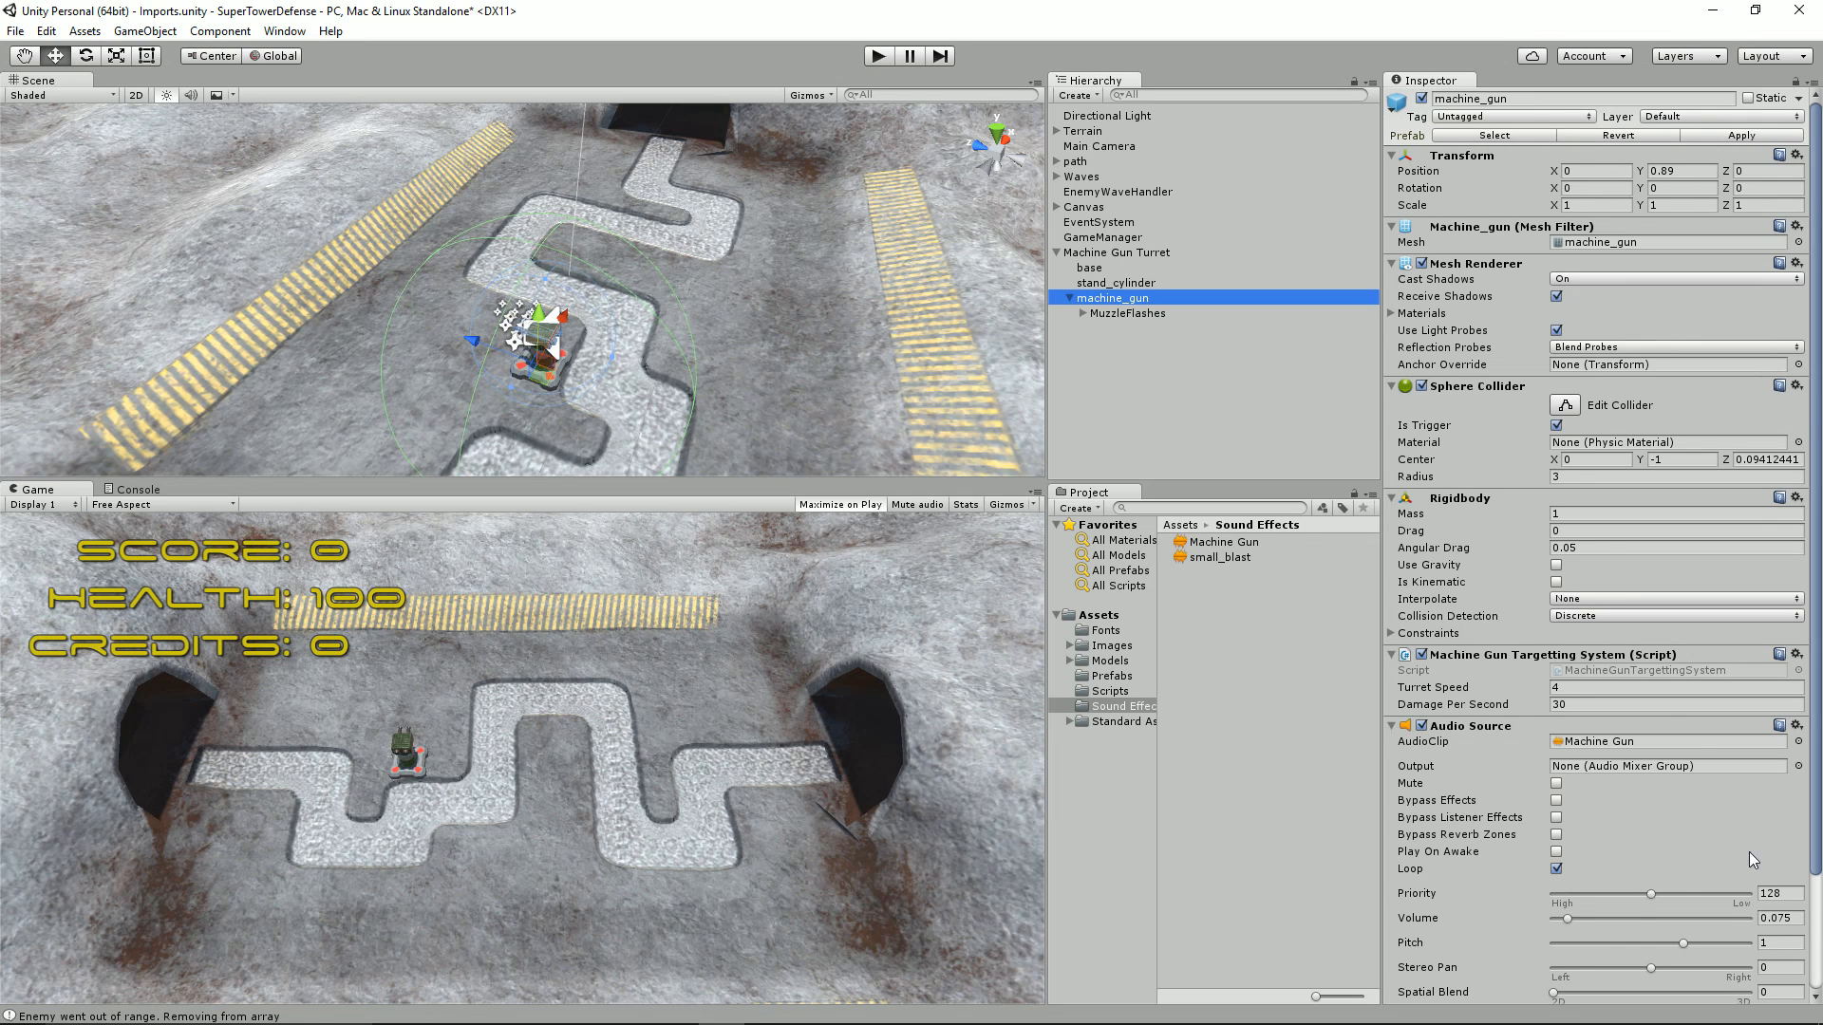
scroll(1757, 855, down, 3)
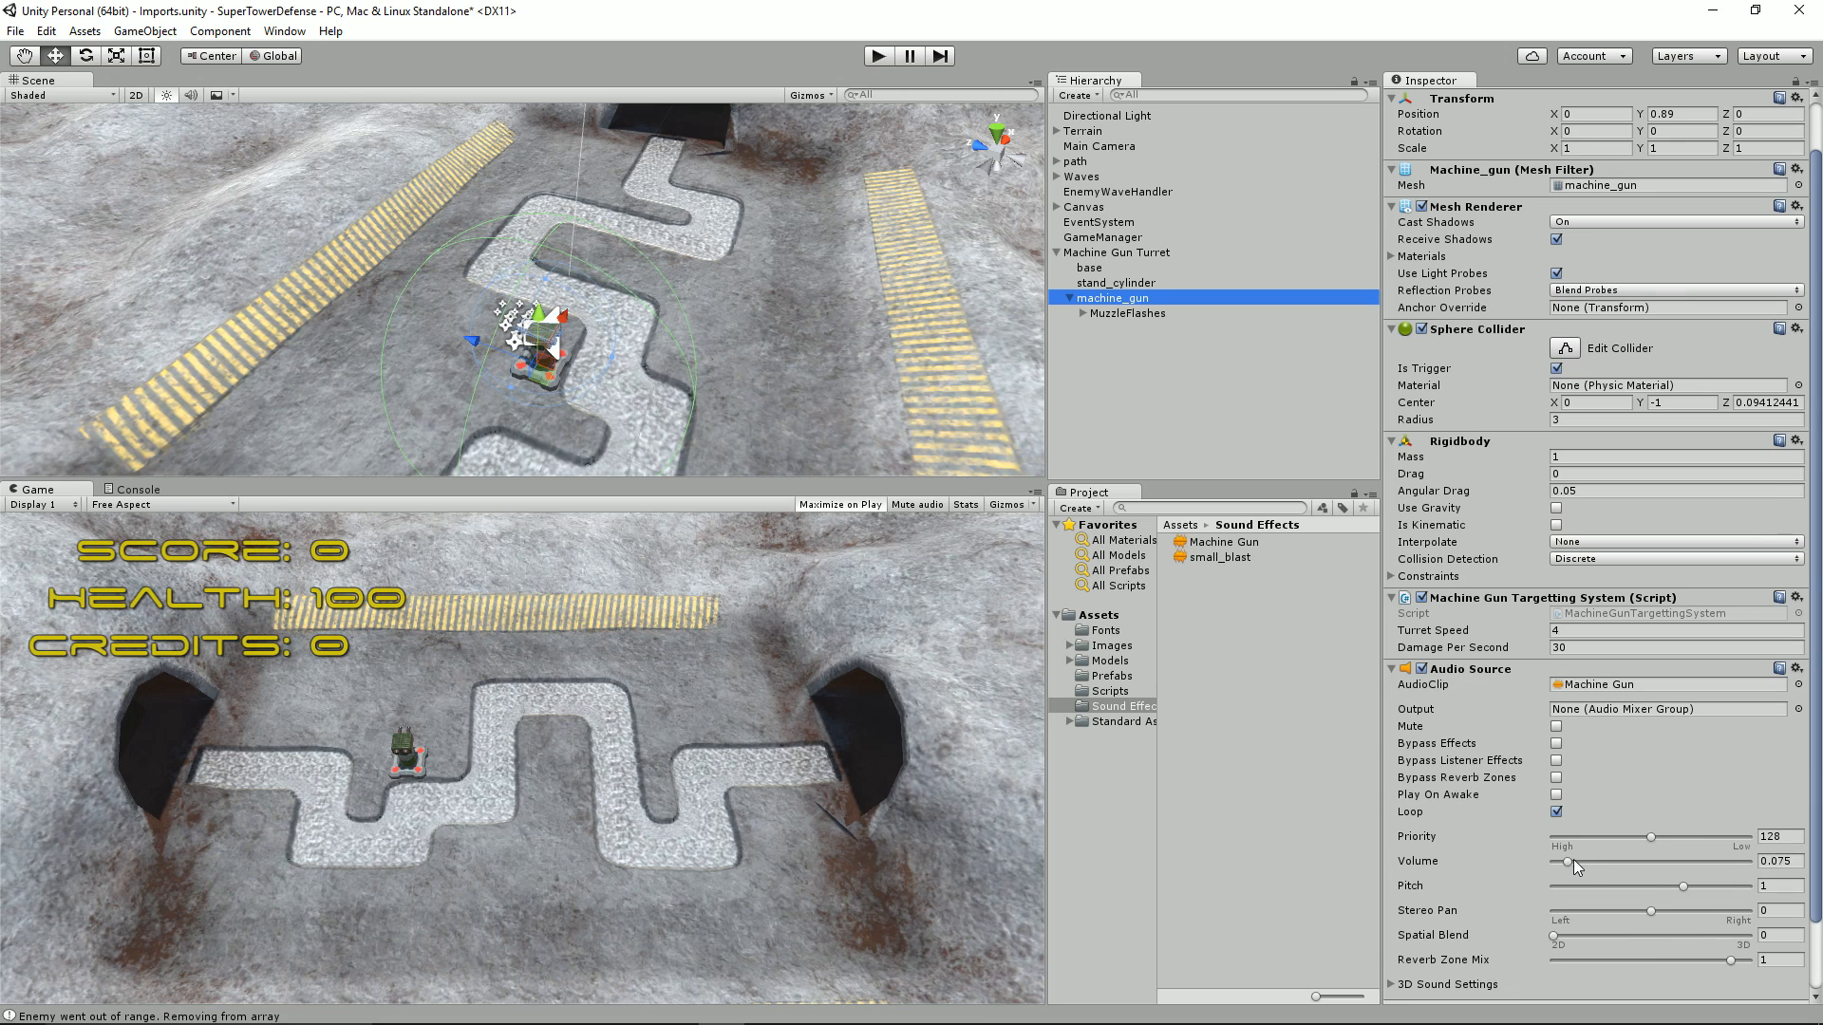
Inspect the Audio Source settings of the Explosion prefab, including its volume, for comparison with the machine gun
click(1109, 662)
click(1112, 677)
click(1215, 573)
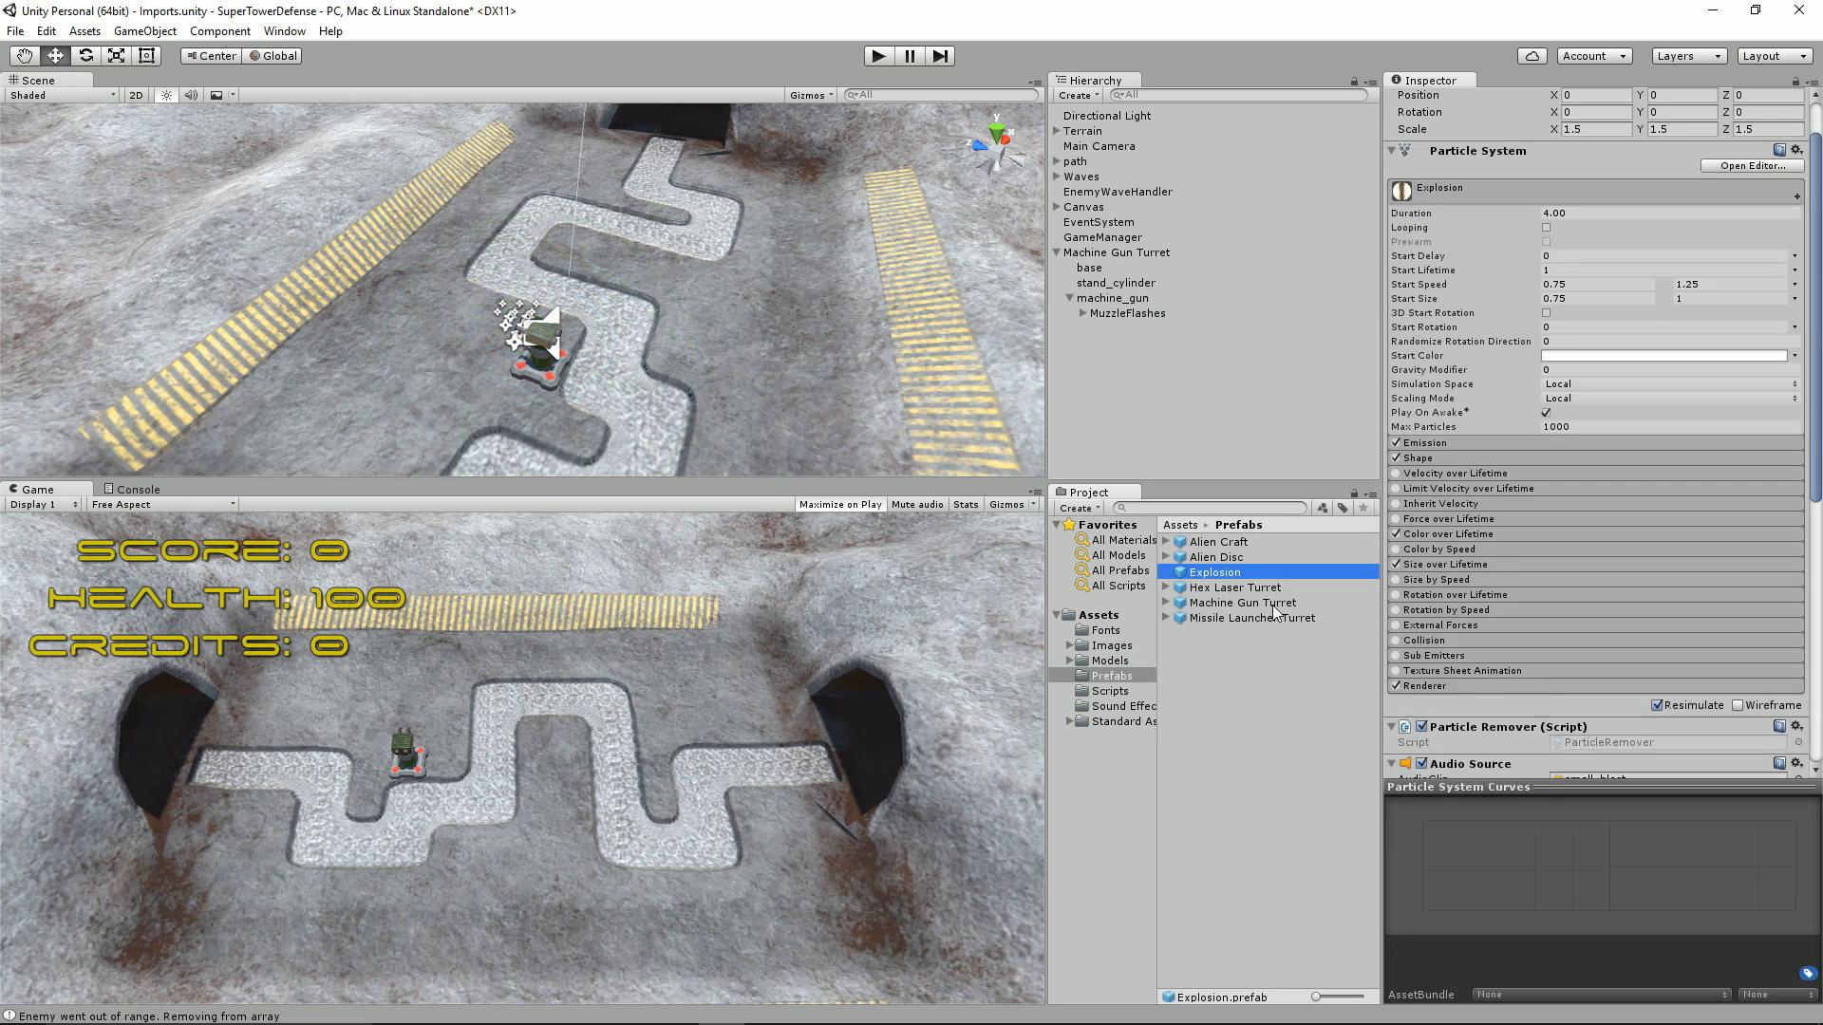
scroll(1618, 703, down, 3)
scroll(1669, 657, down, 2)
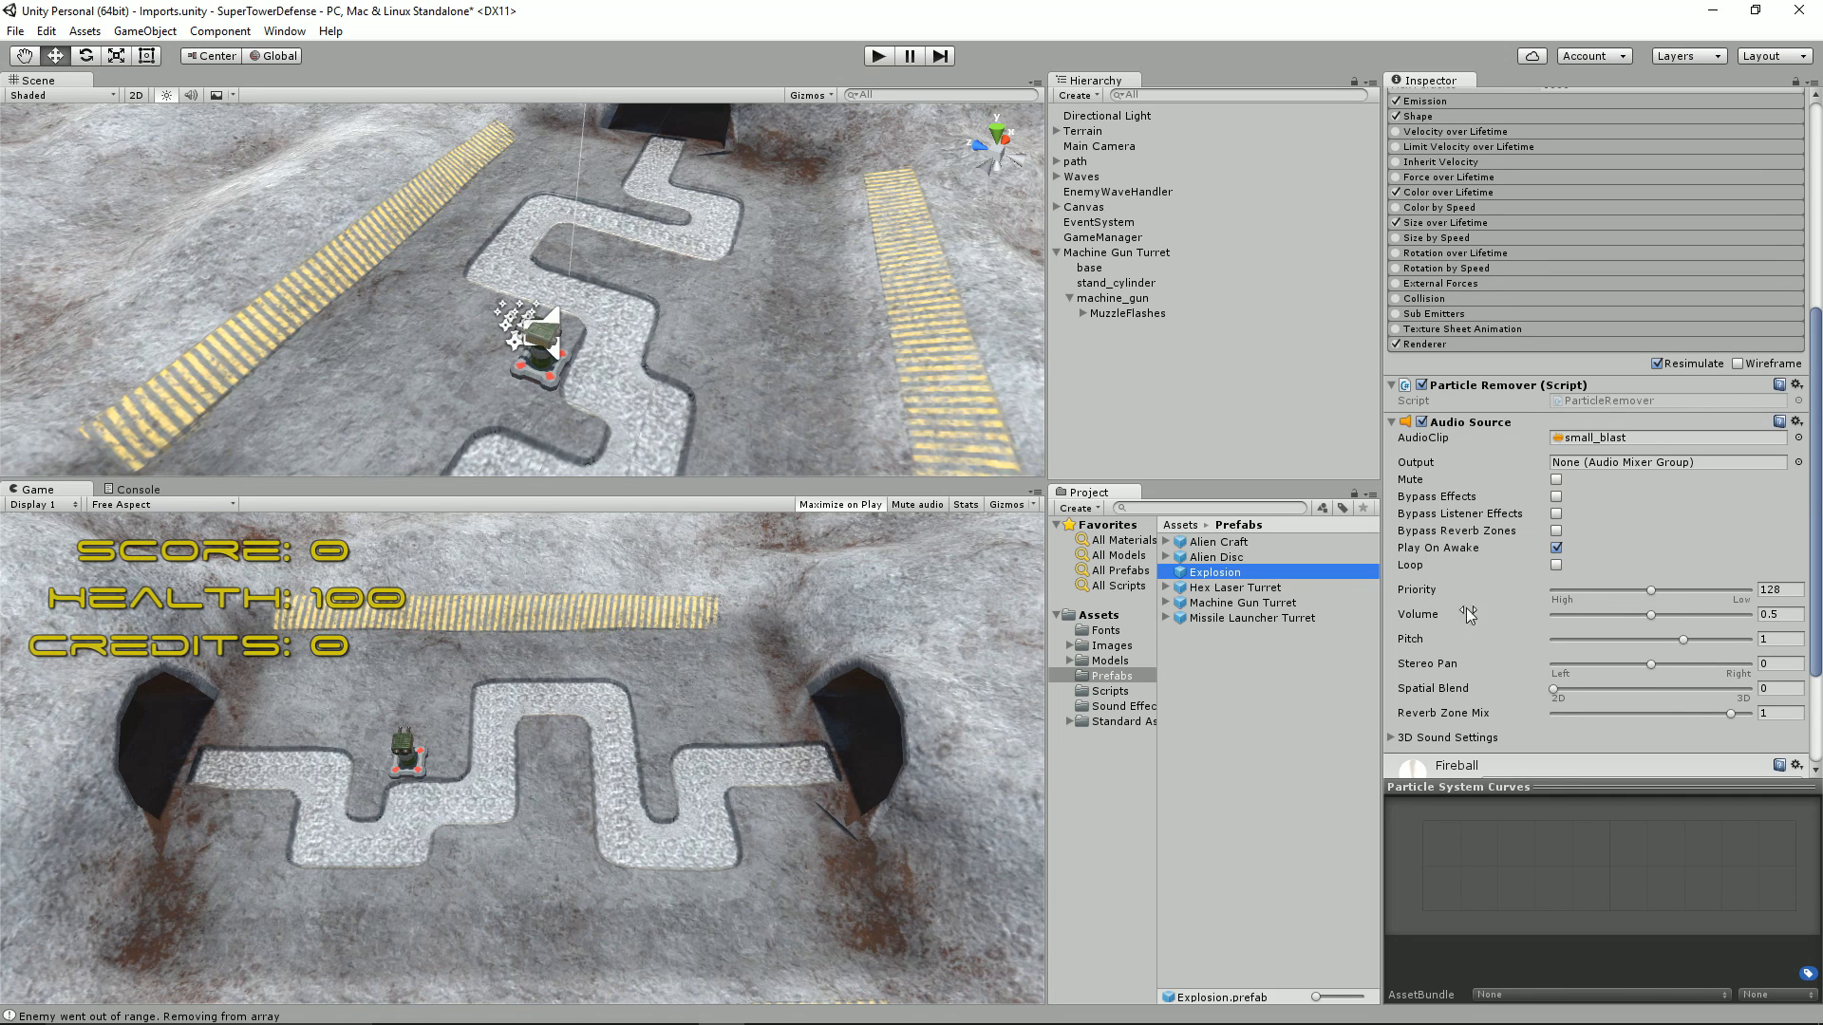
Run the game to check the machine gun sound, stop play mode, and inspect the MuzzleFlashes object and its children
click(875, 57)
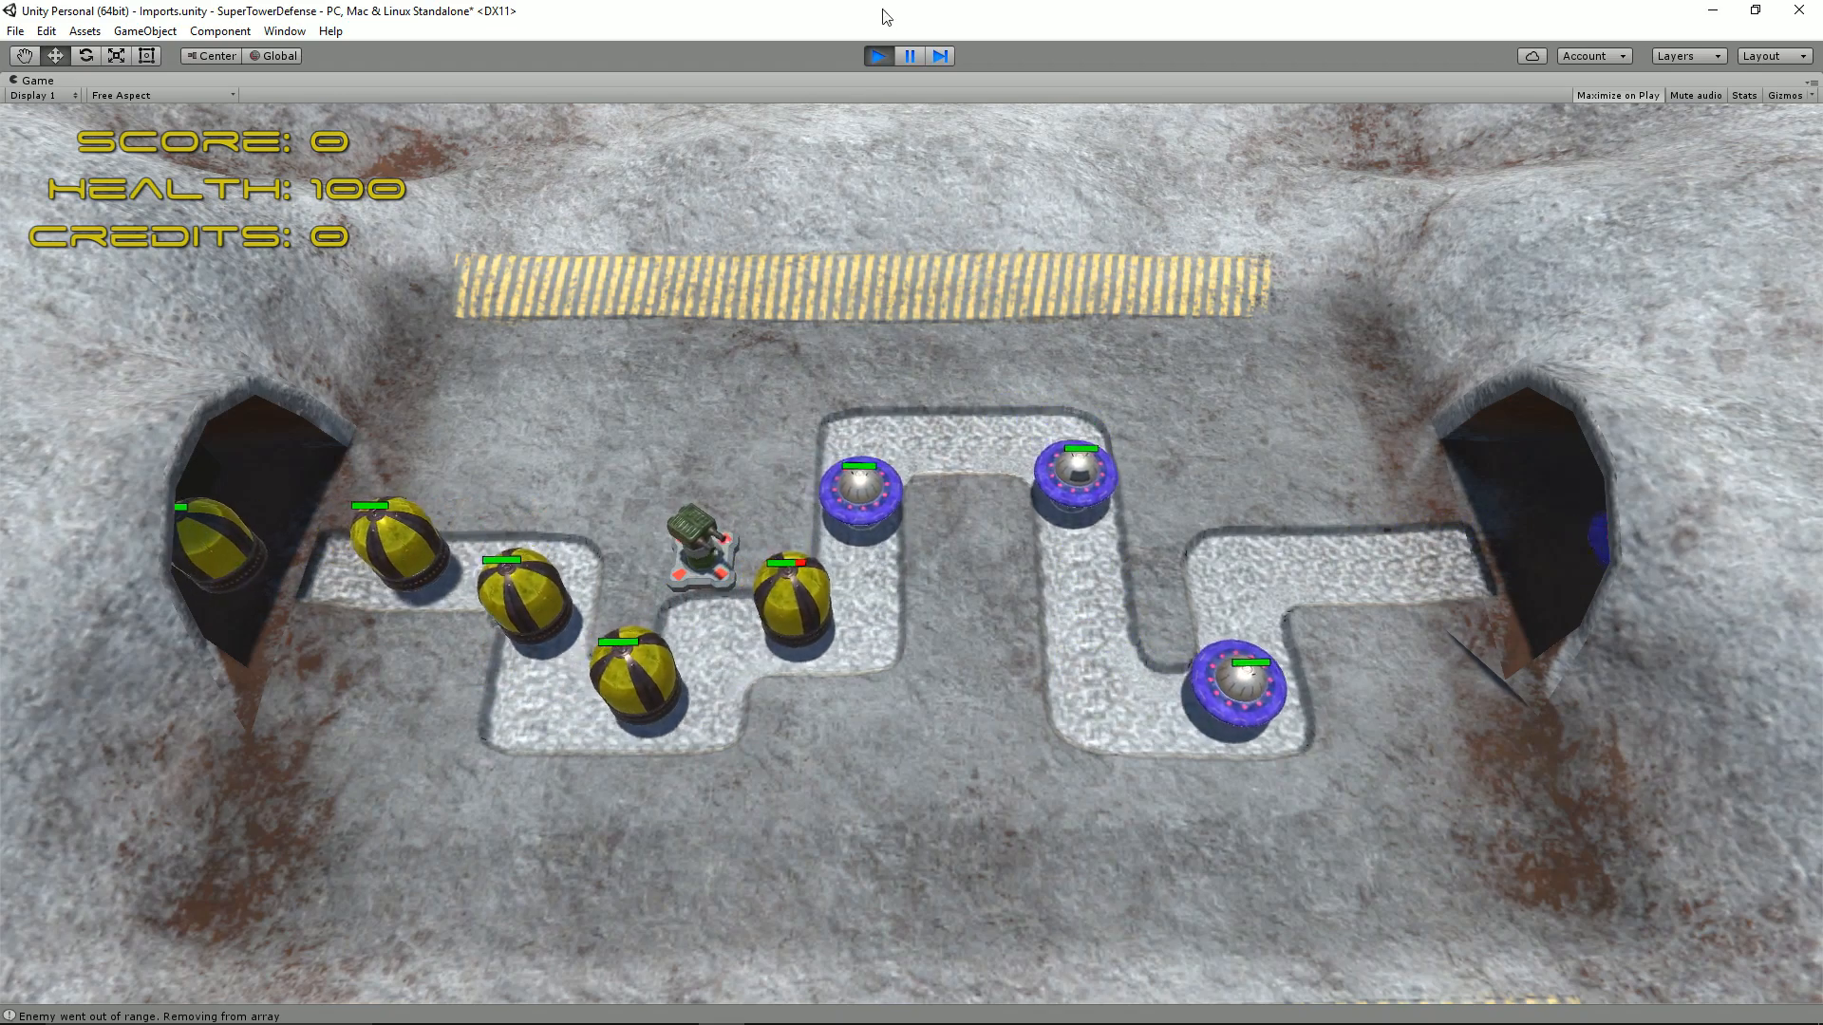
click(878, 55)
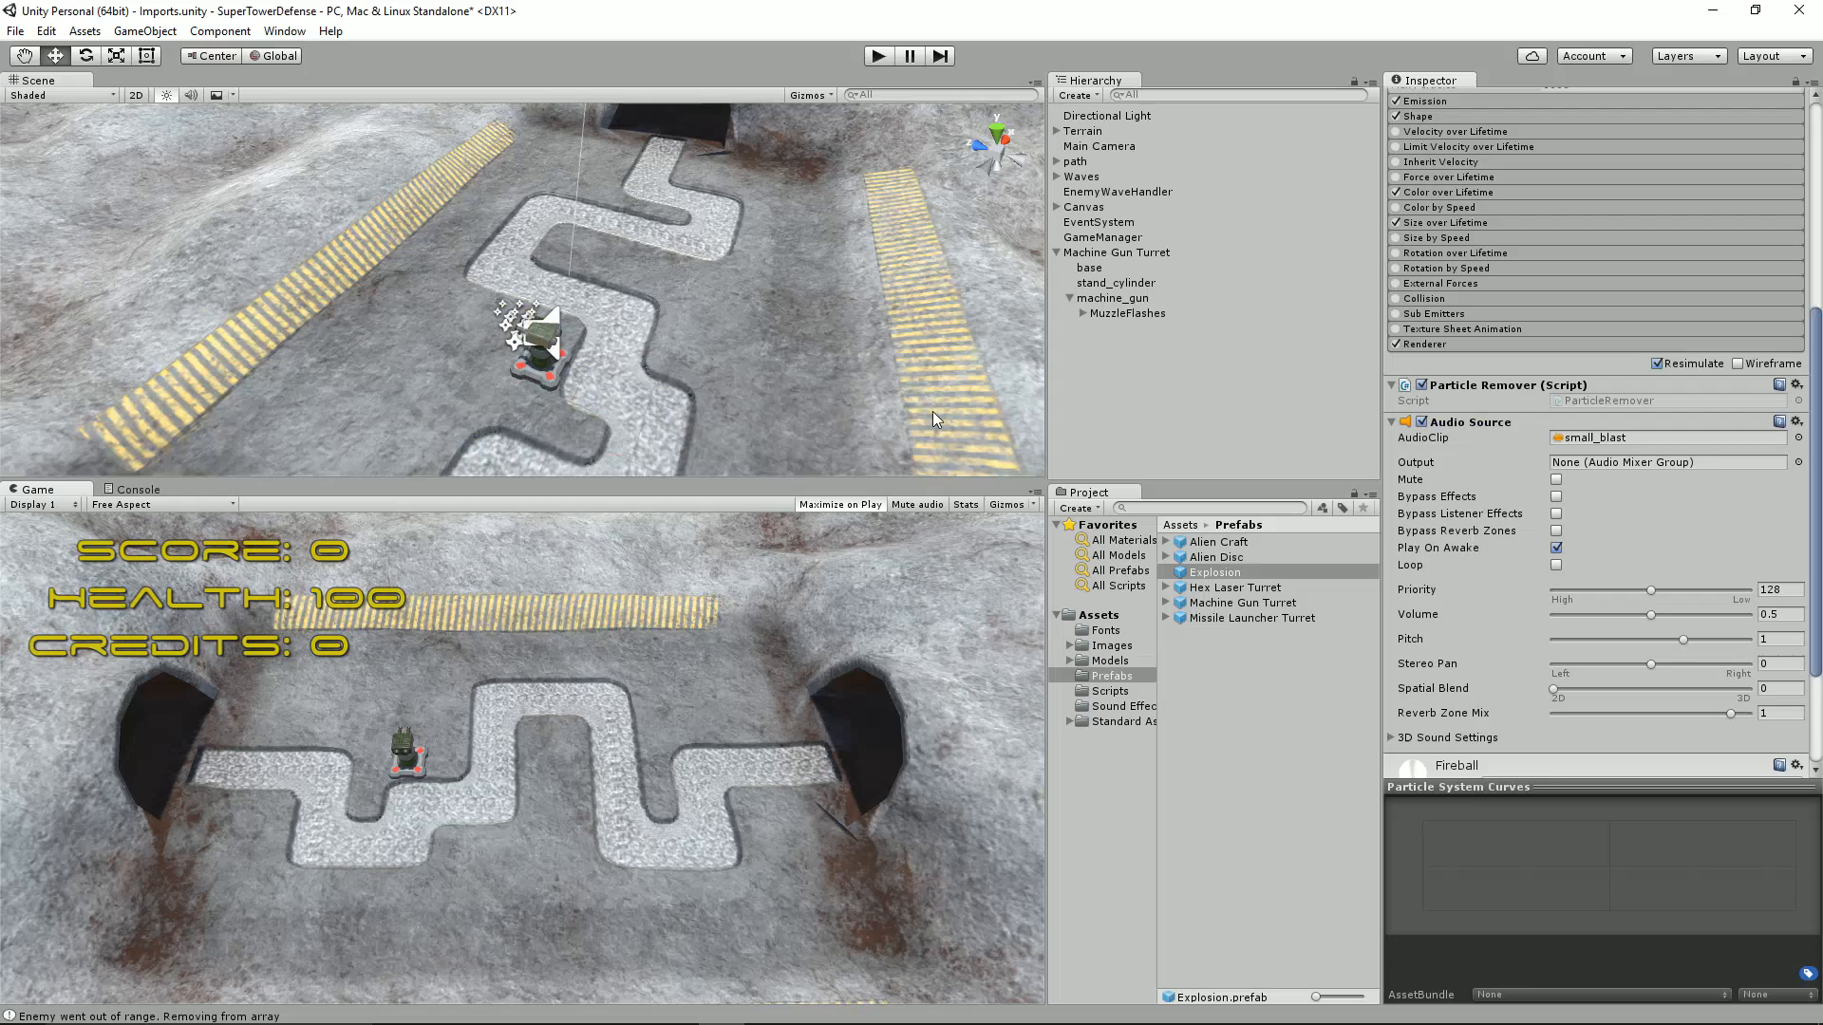
click(1083, 313)
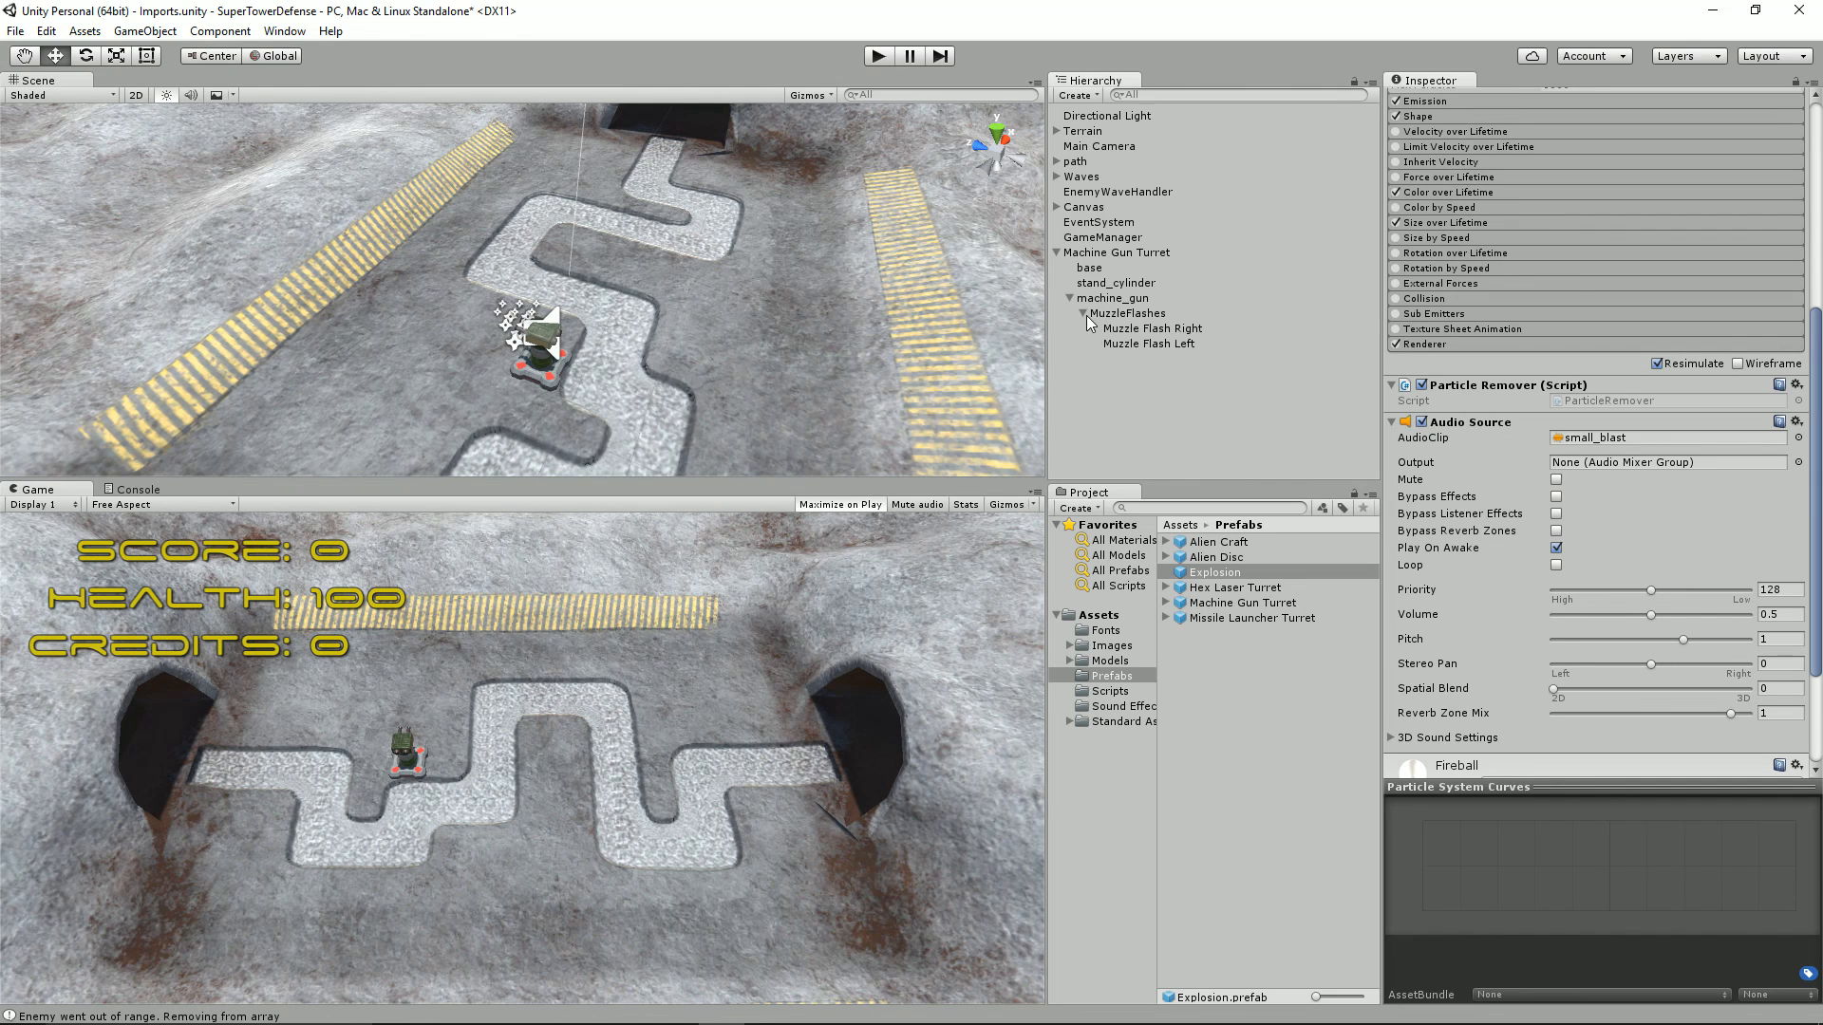
click(1126, 312)
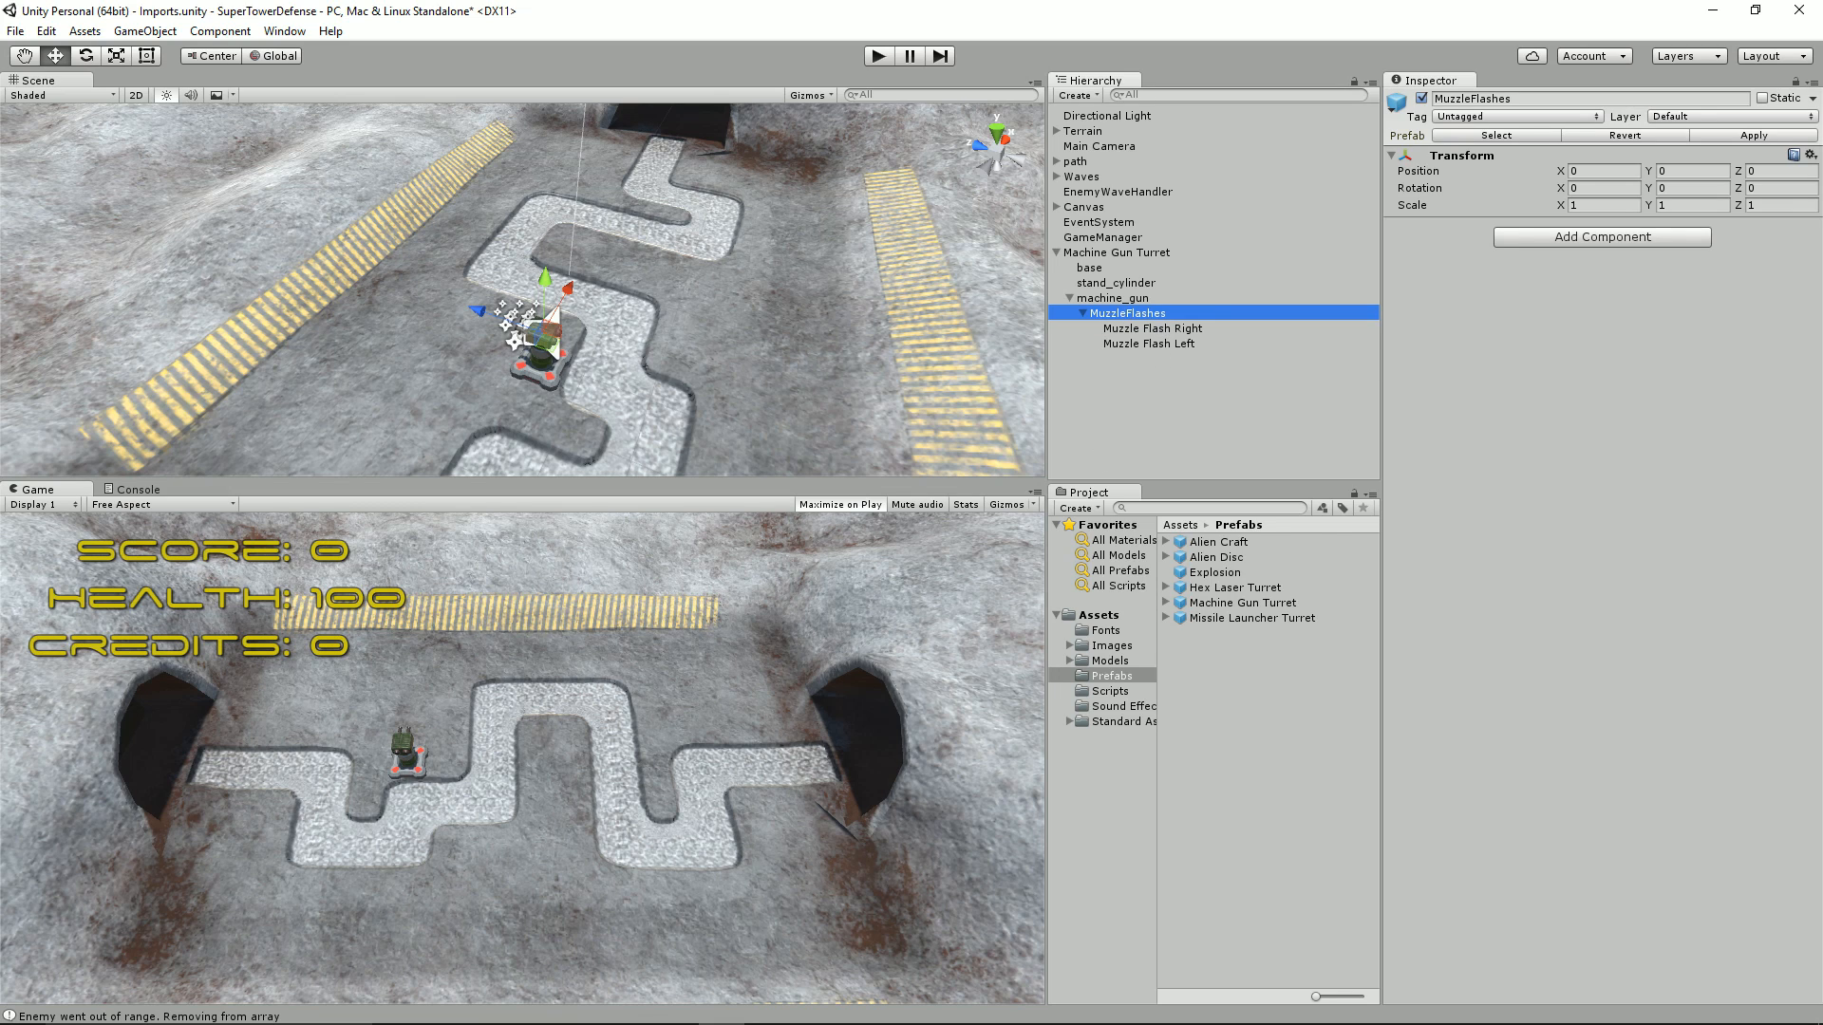
Switch to Audacity and examine the shot spacing across the full Machine Gun waveform
click(953, 1014)
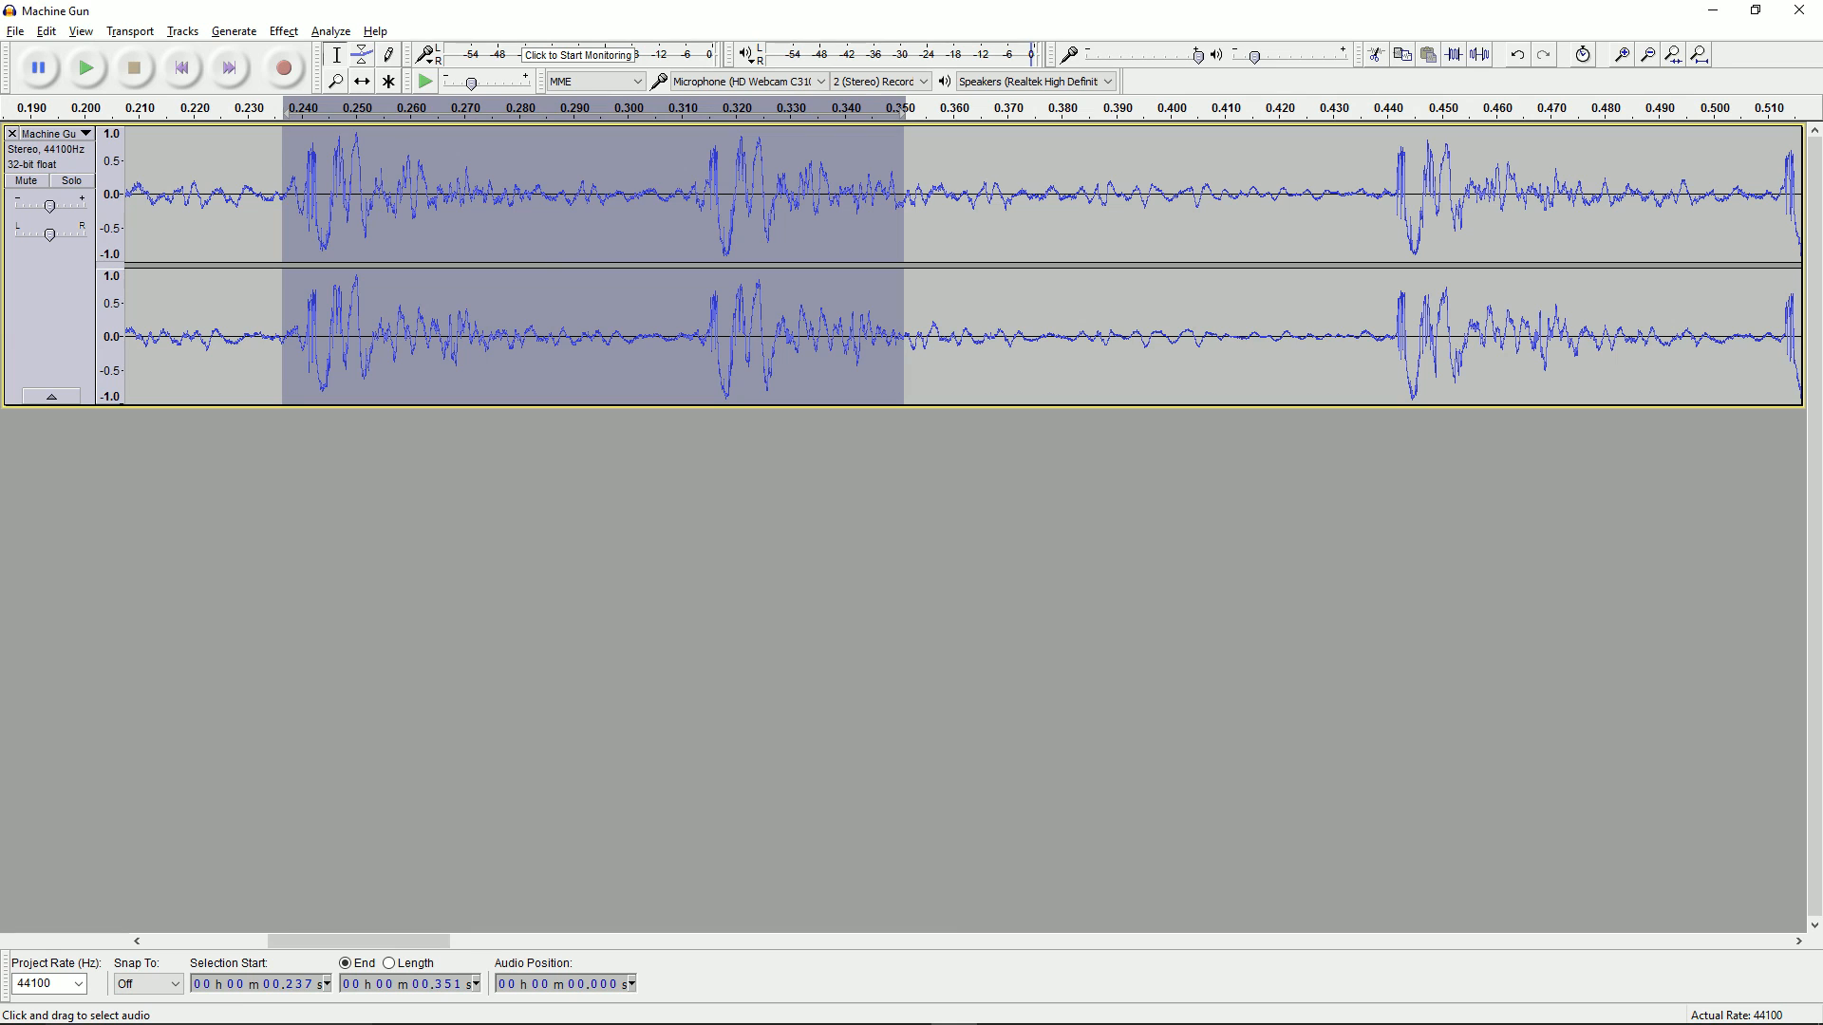
ctrl+scroll(963, 265, down, 2)
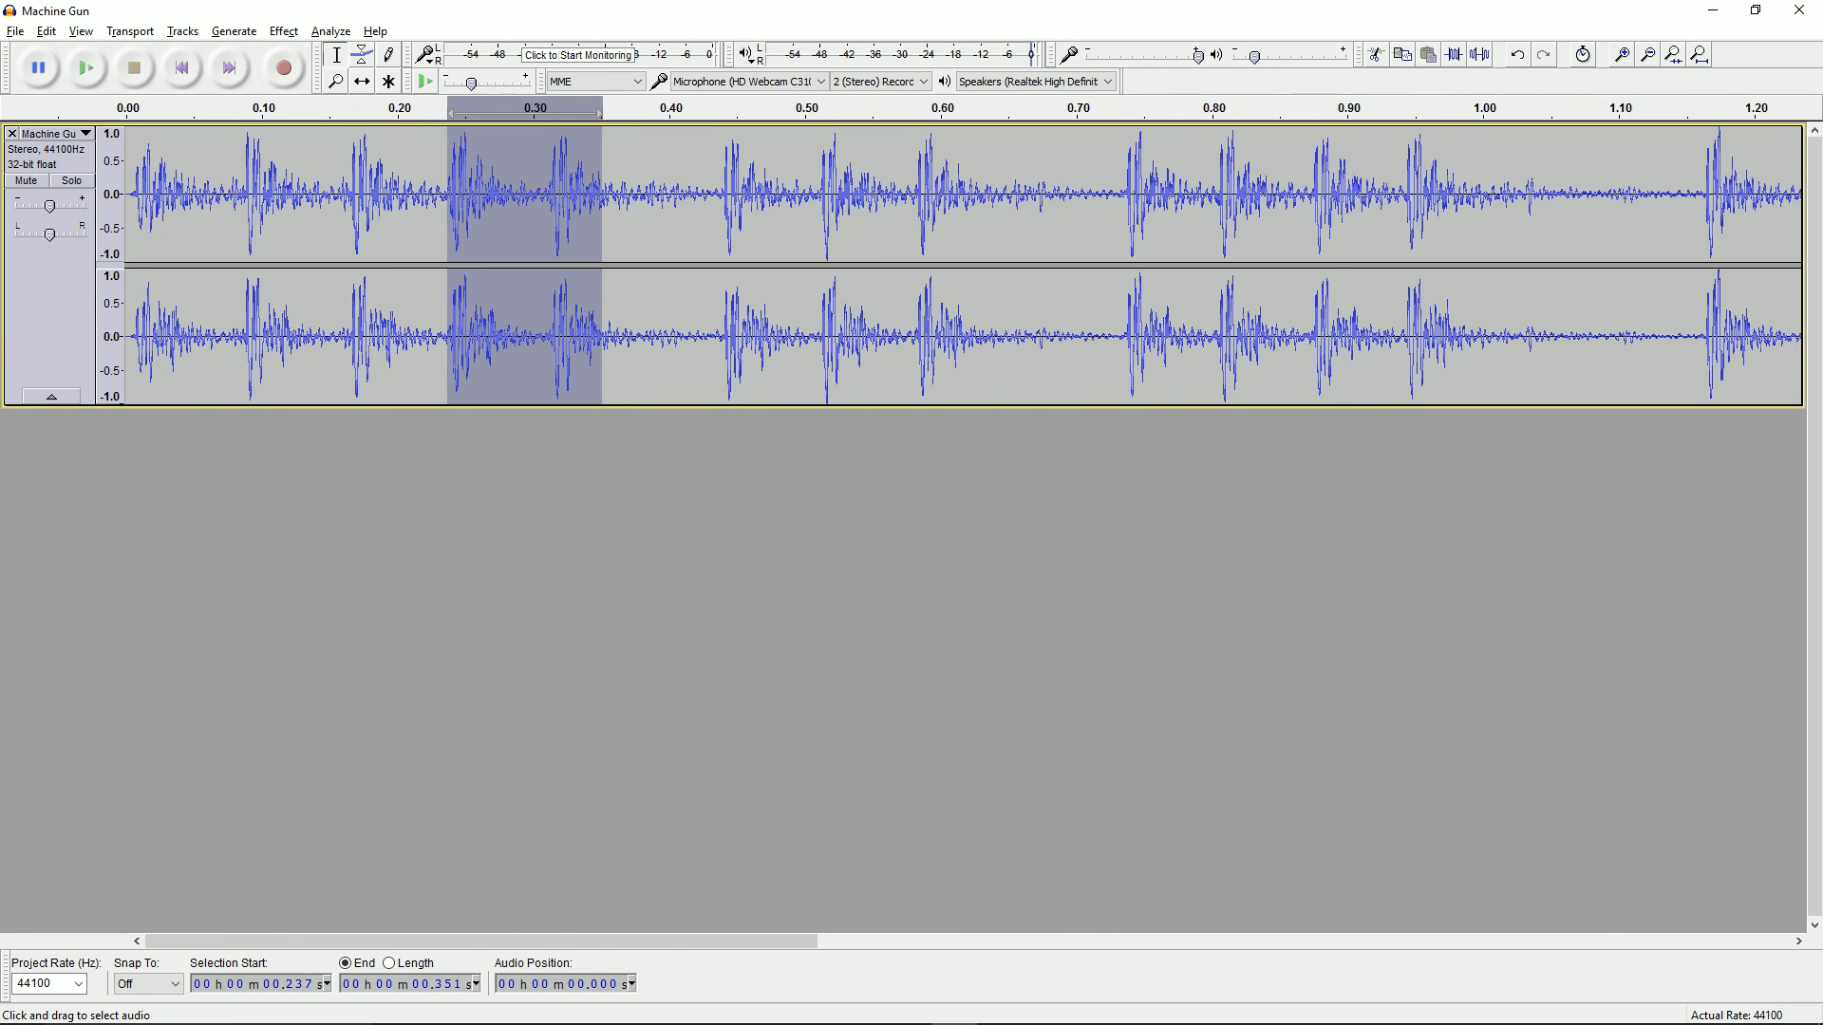
ctrl+scroll(133, 266, down, 2)
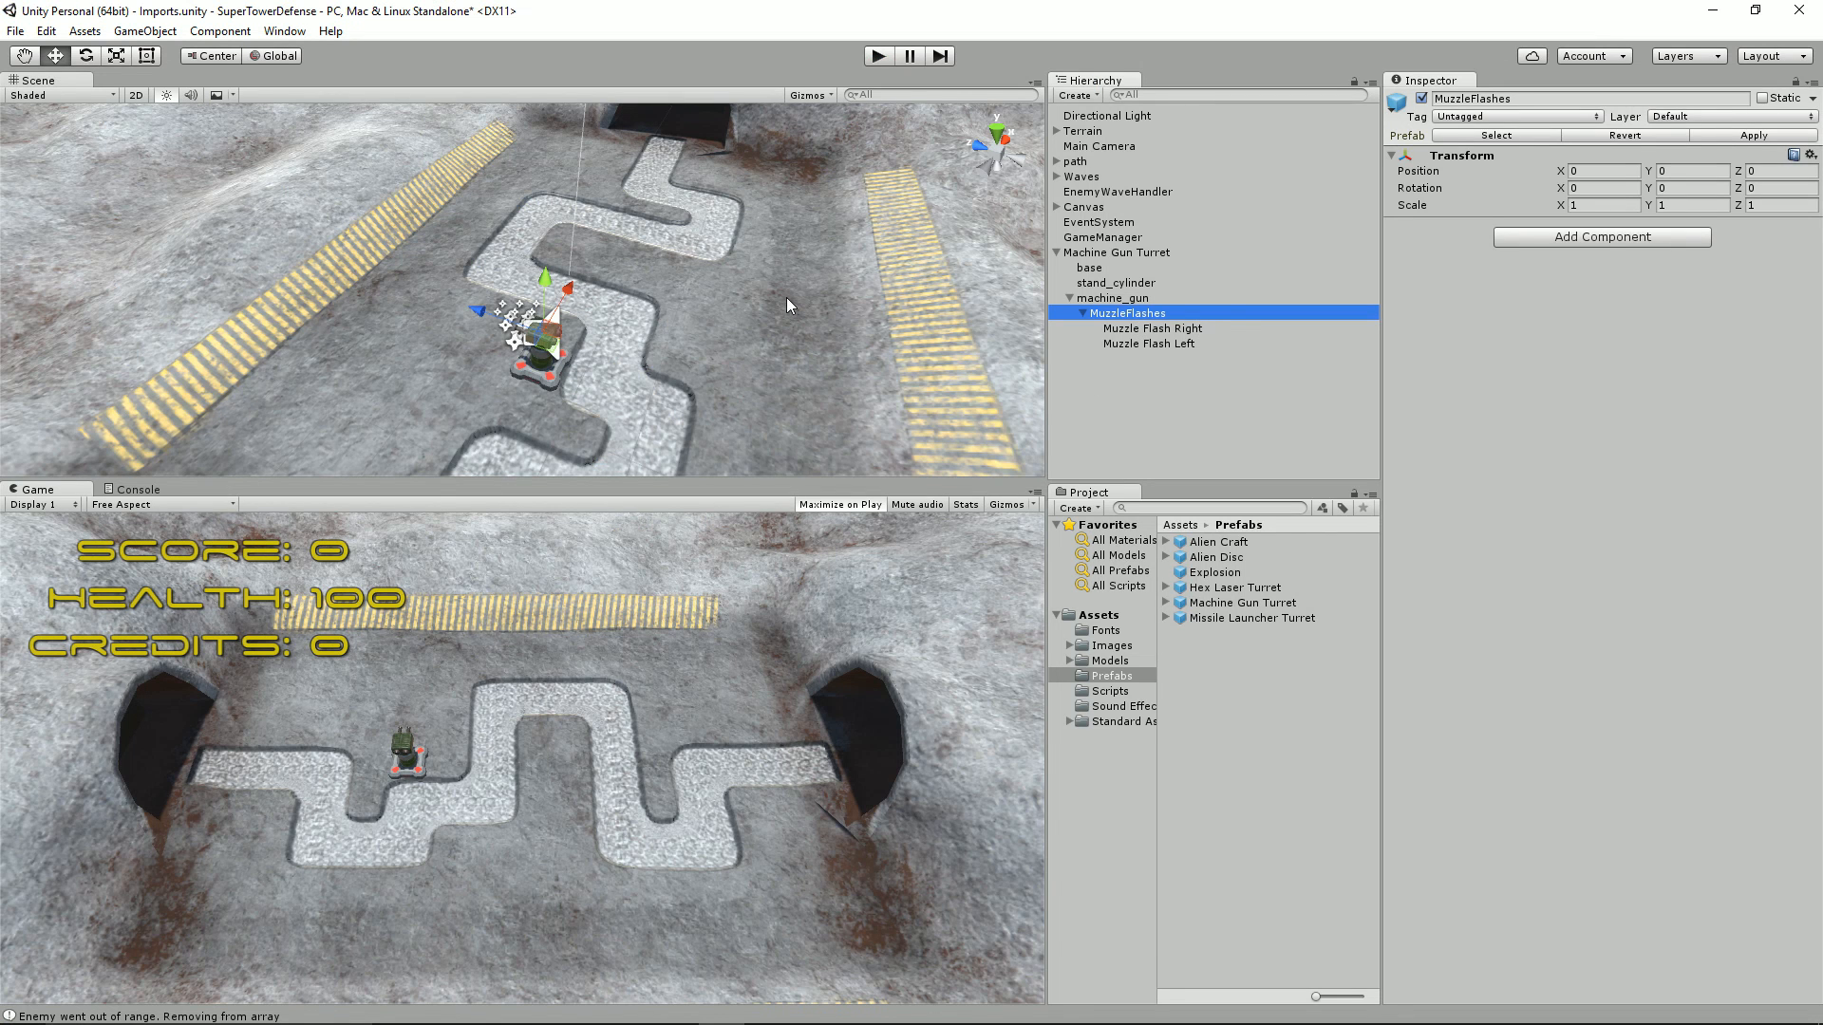
alt+drag(786, 298, 550, 293)
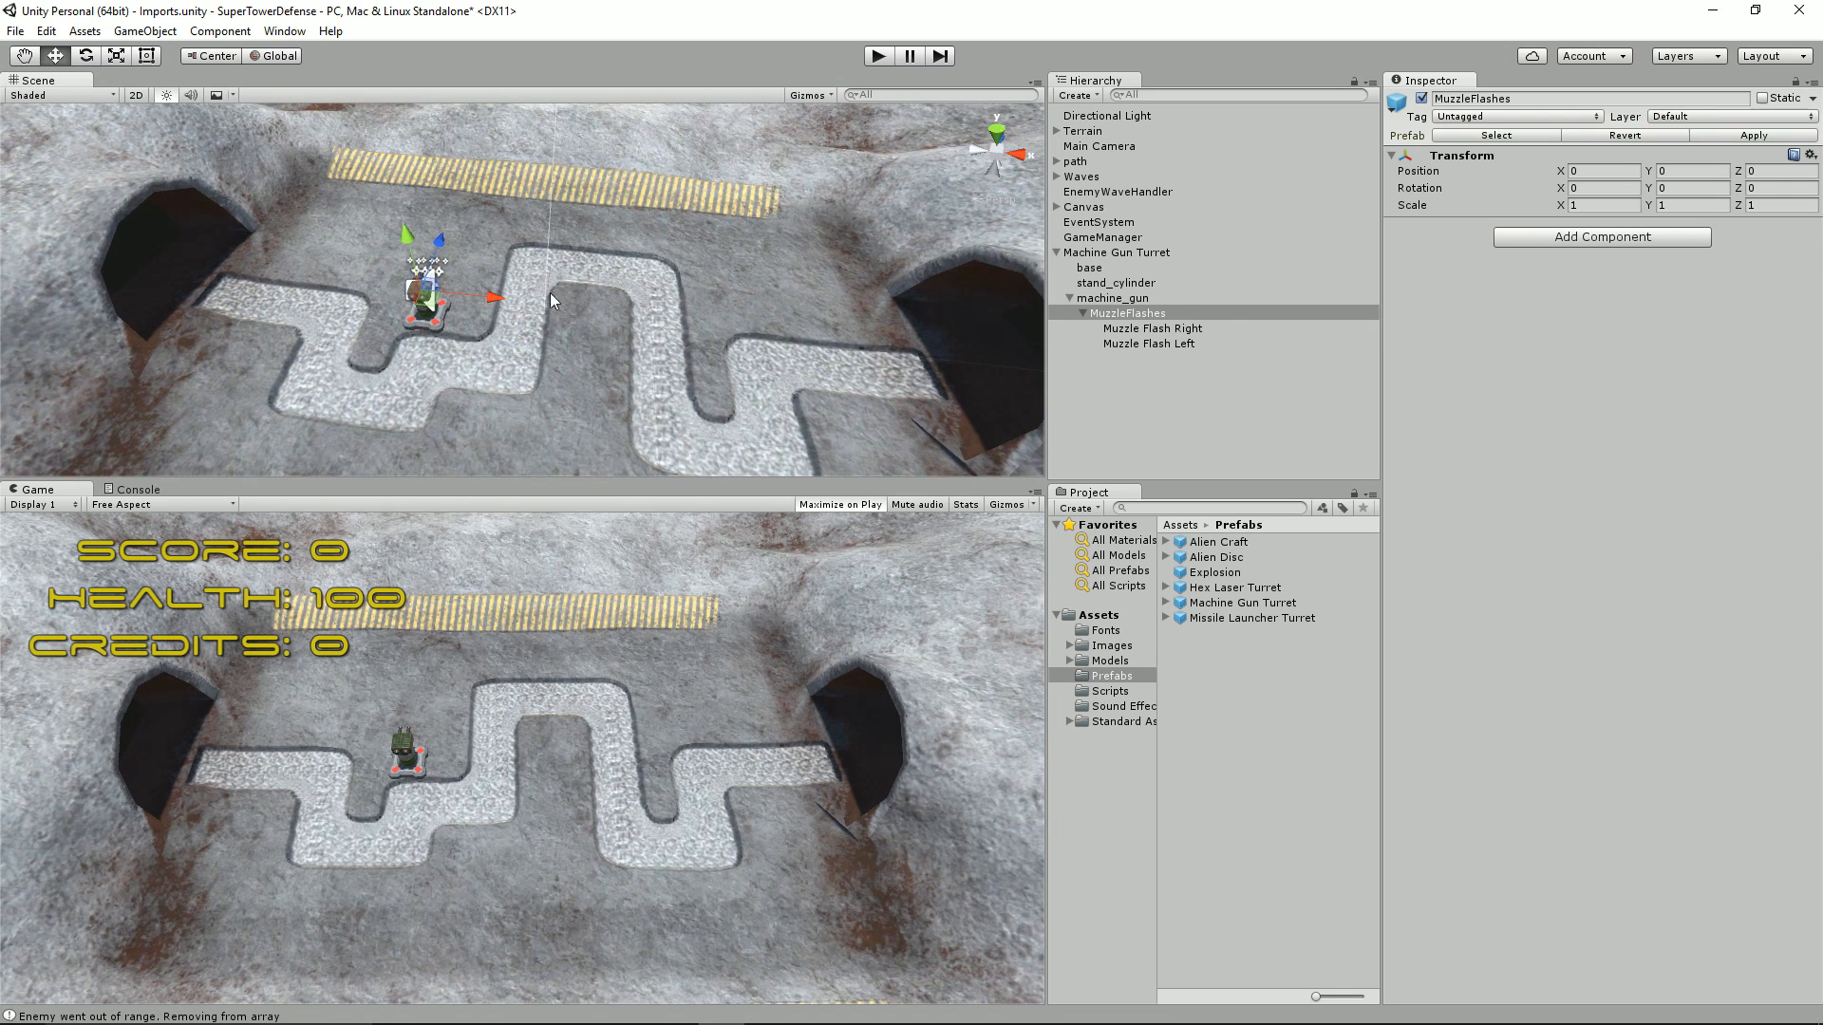